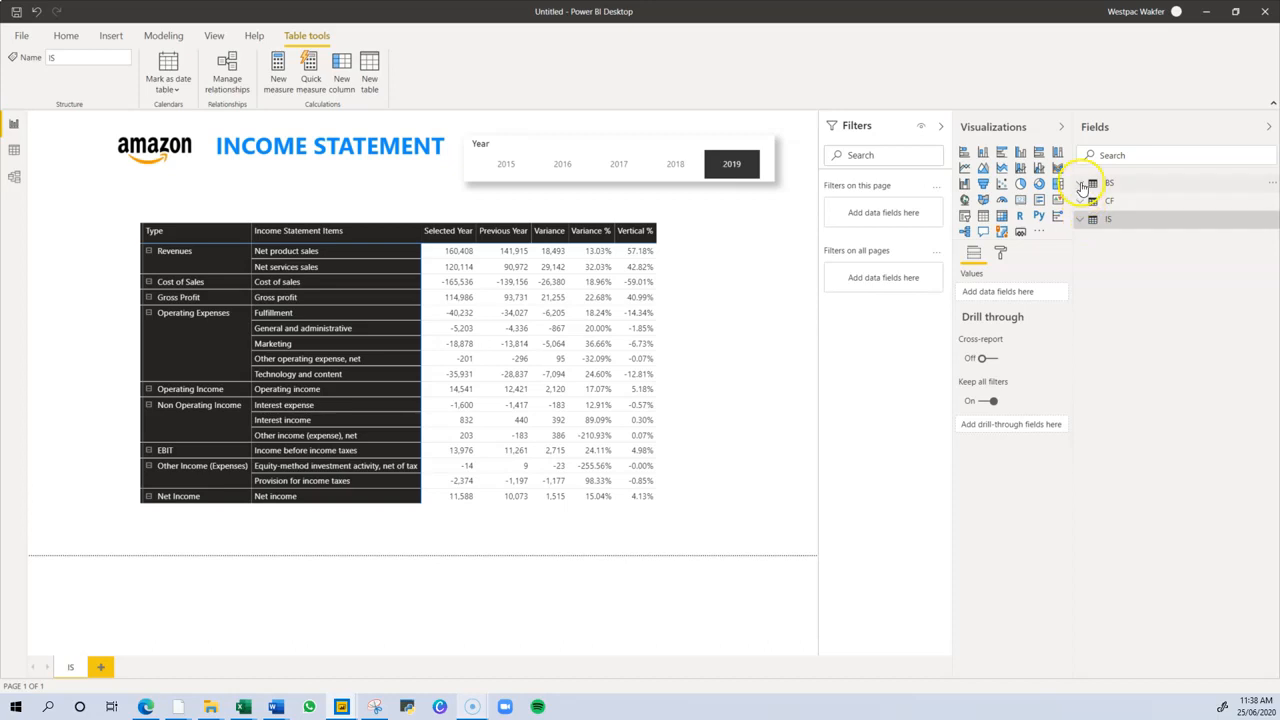
# Expand the BS table's fields, then add a new report page and rename it BS
pyautogui.click(1082, 186)
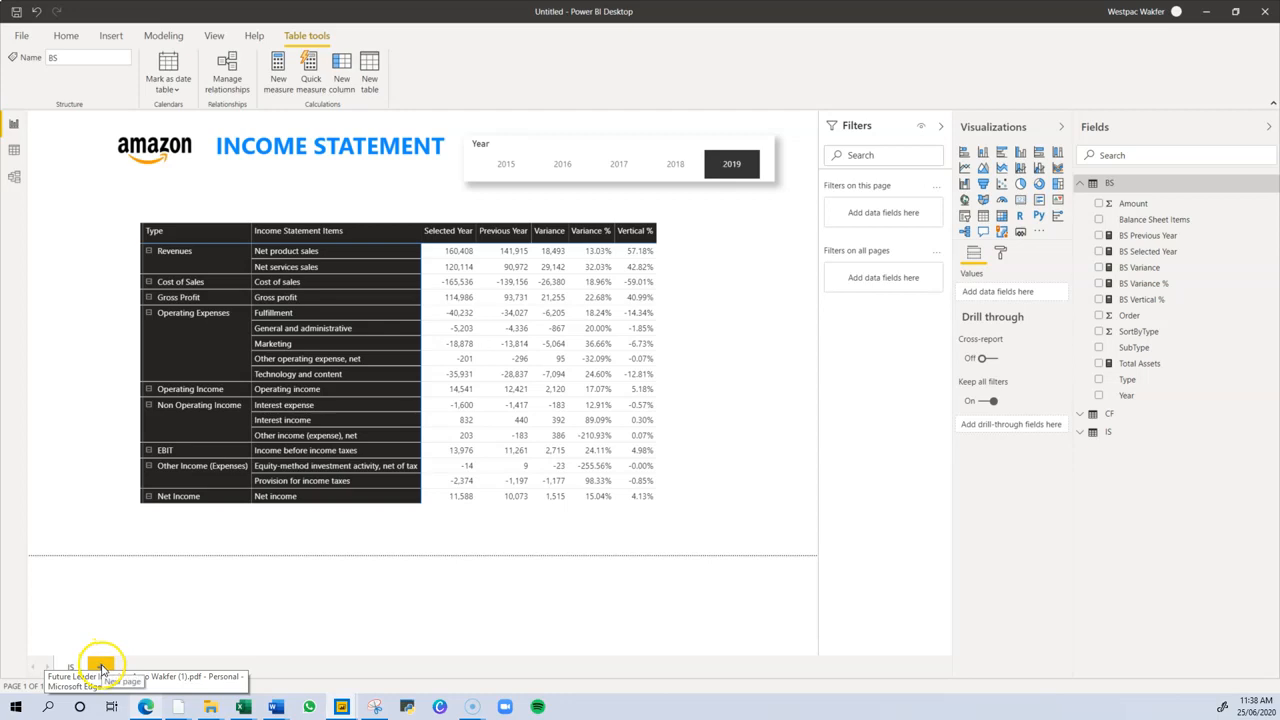
pyautogui.click(101, 666)
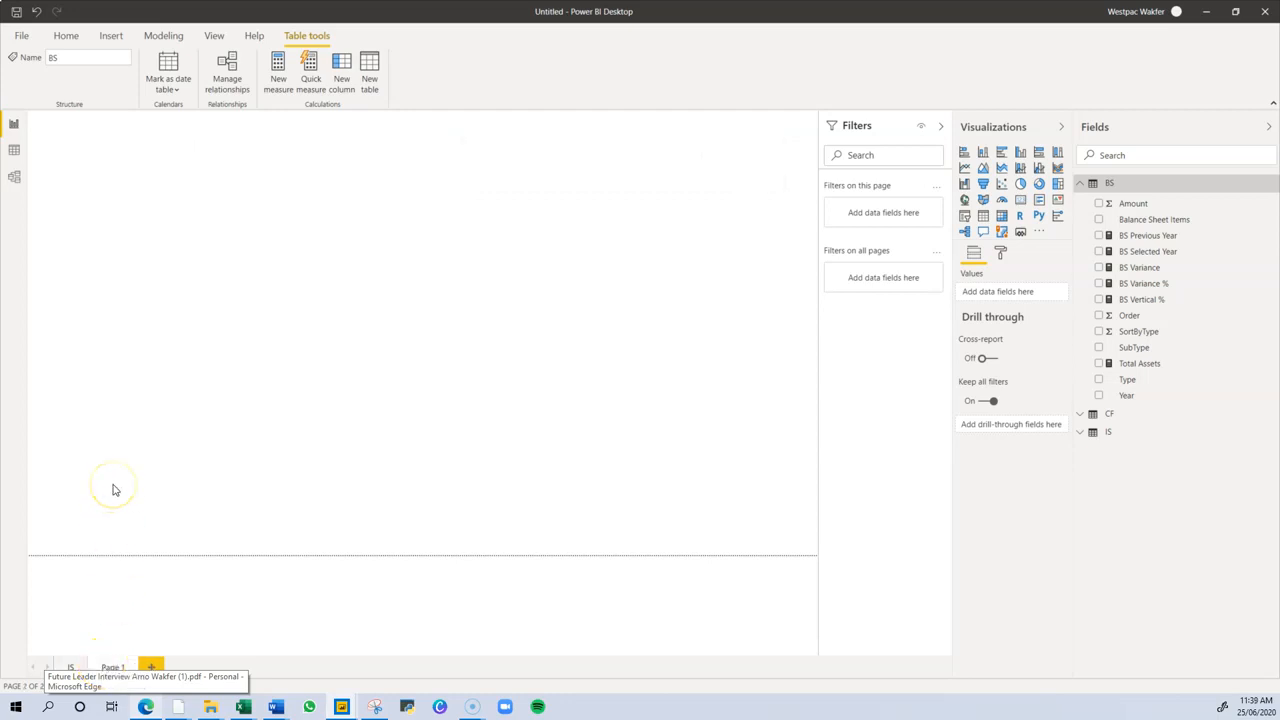
pyautogui.click(391, 578)
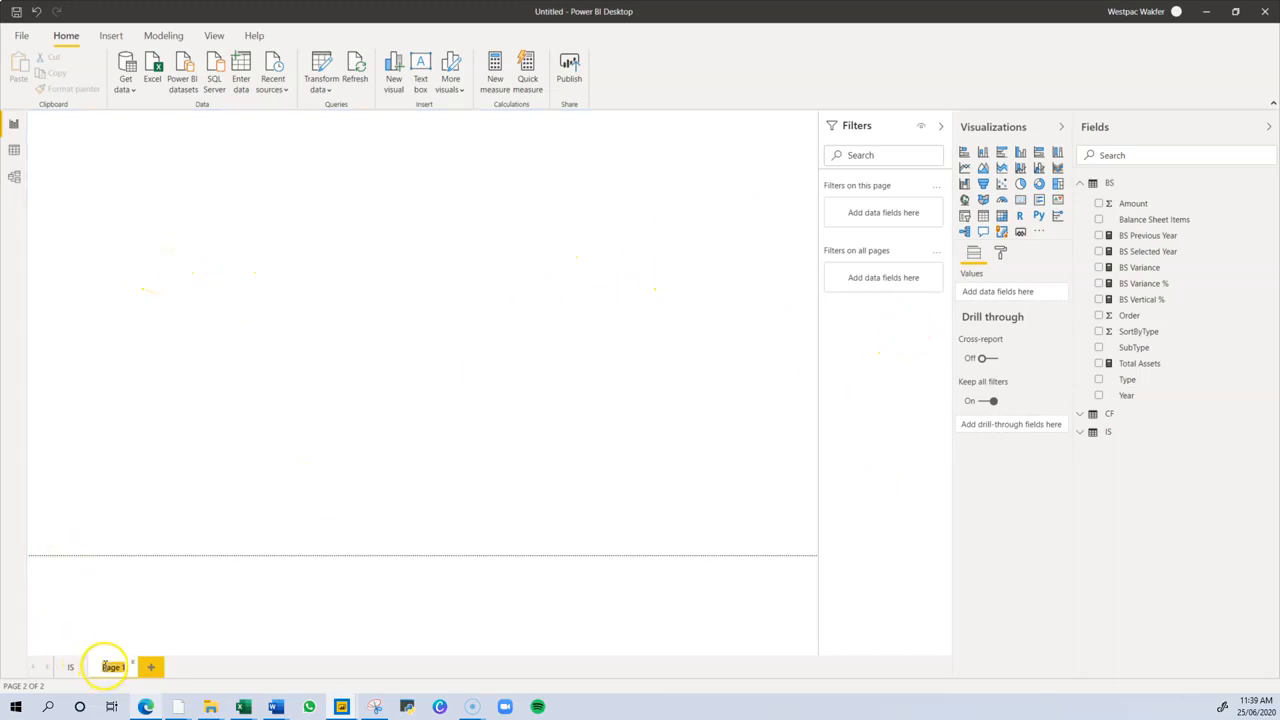
pyautogui.press('Return')
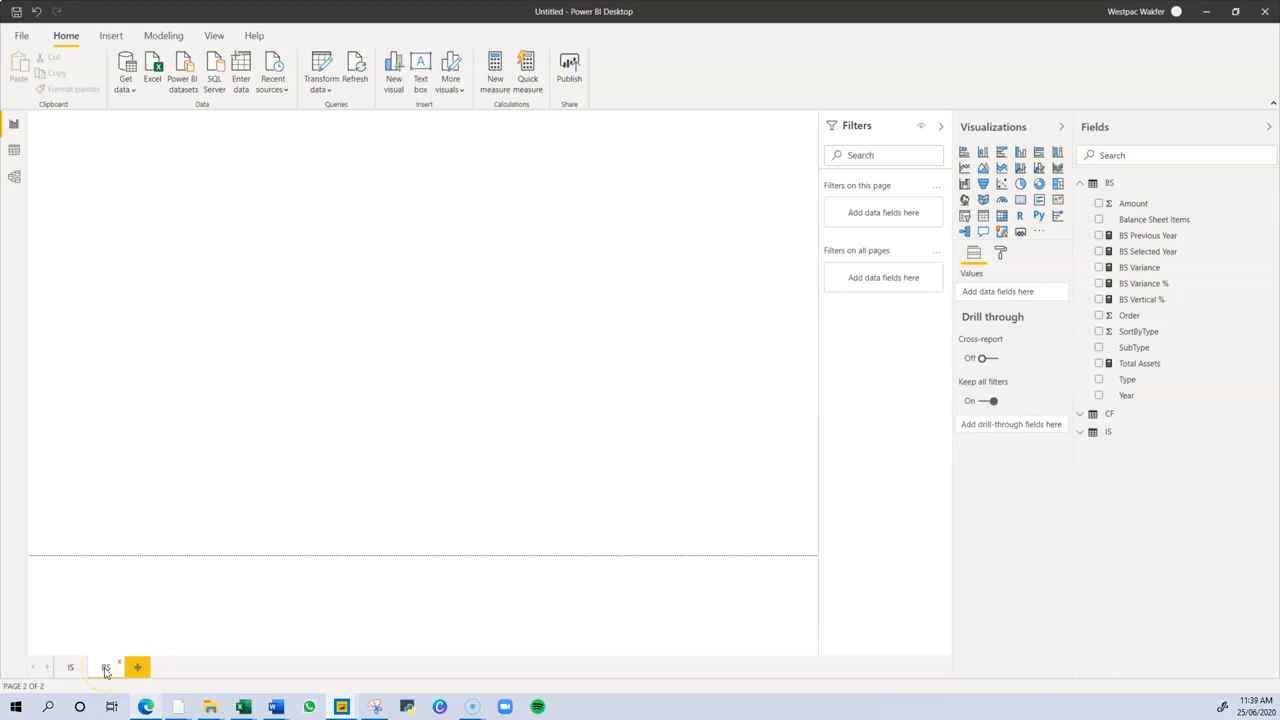
pyautogui.click(261, 386)
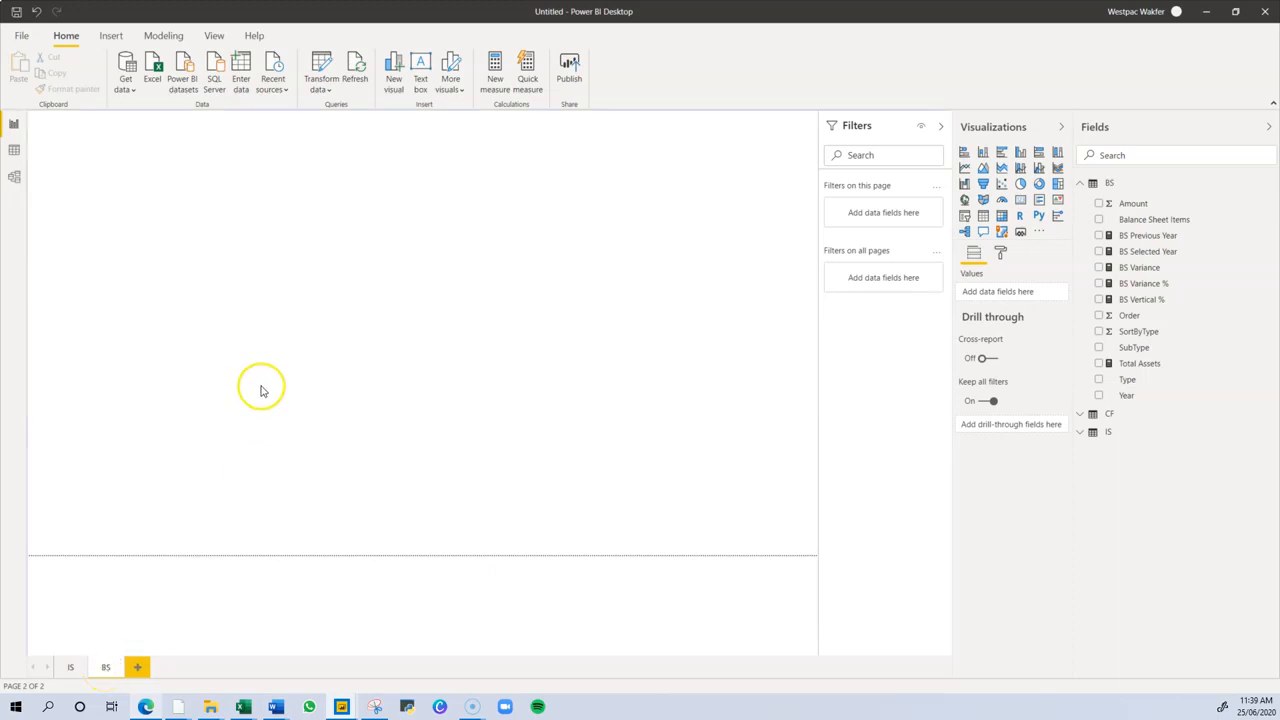
# Insert the amazon picture from the PBI Training folder, shrink it and place it near the page's upper-left corner
pyautogui.click(110, 40)
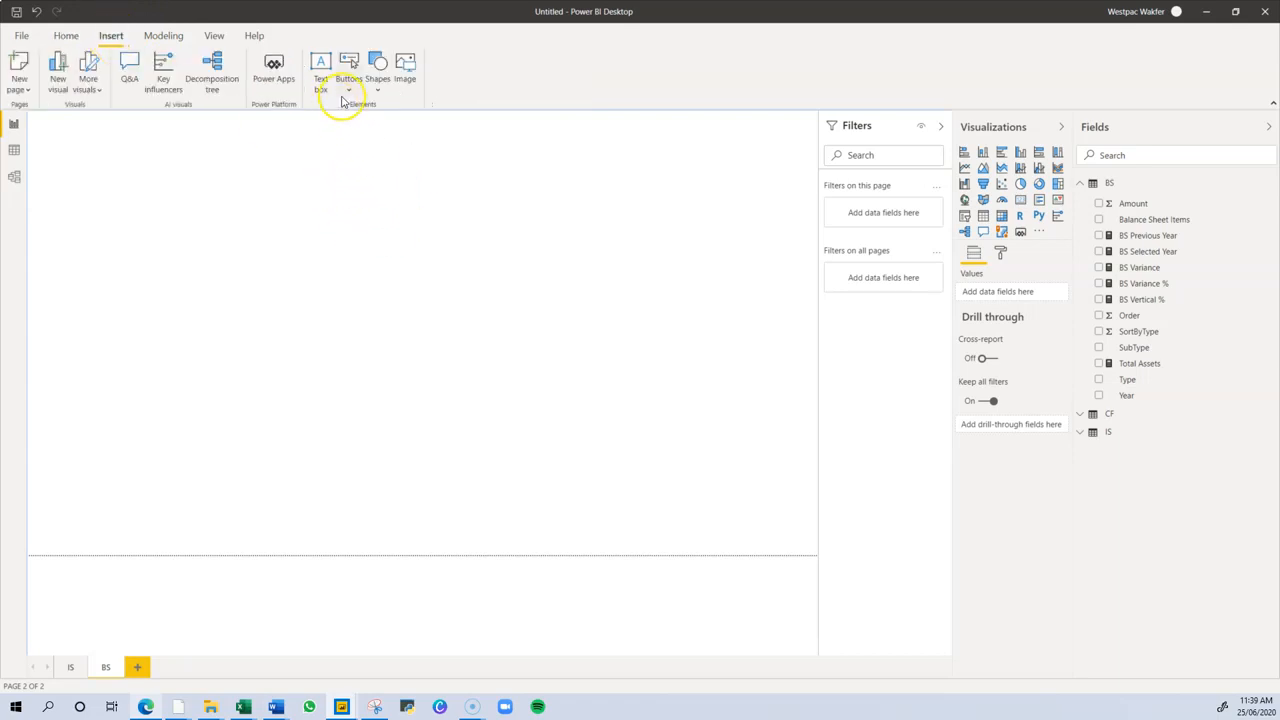
pyautogui.click(408, 76)
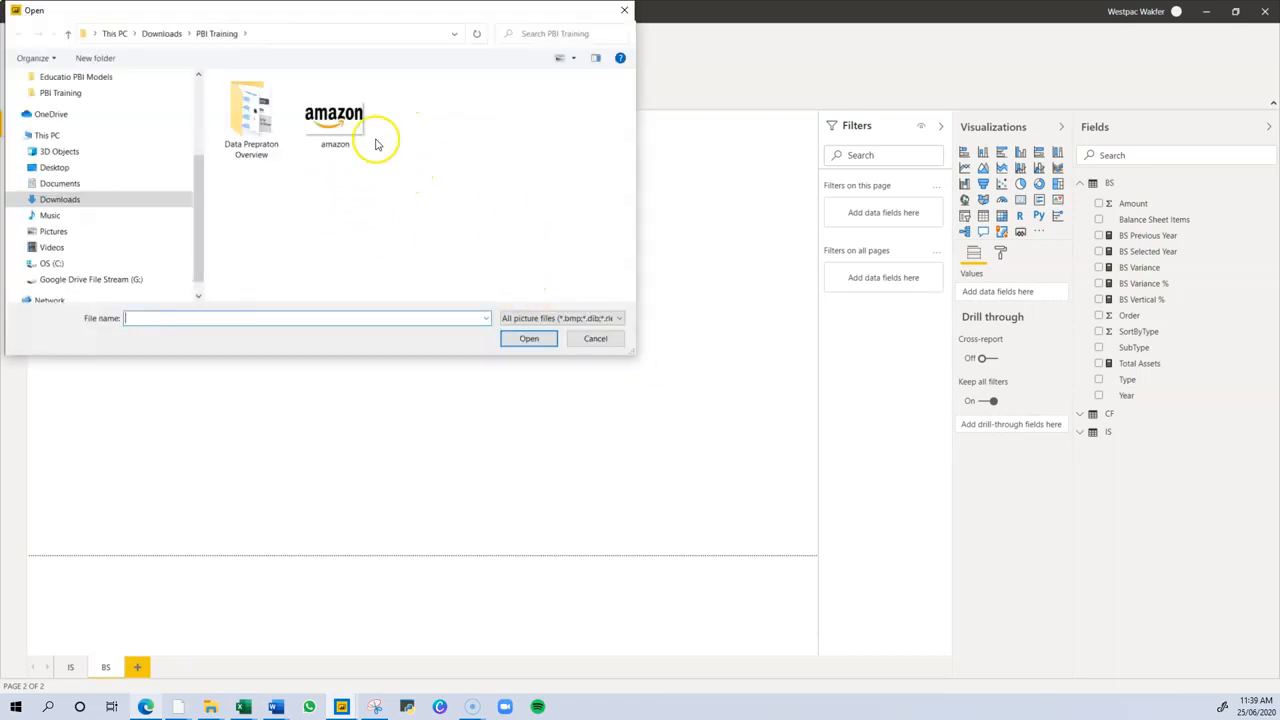
pyautogui.click(335, 115)
pyautogui.click(529, 338)
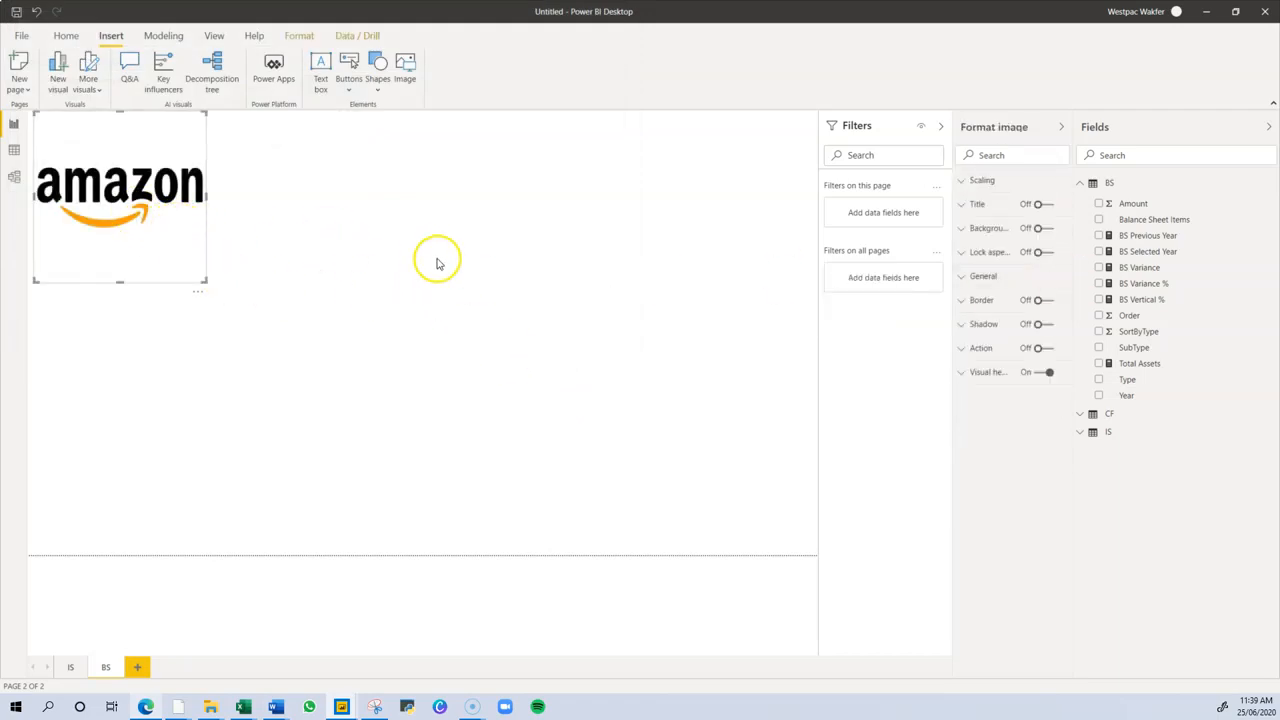
pyautogui.click(200, 278)
pyautogui.click(202, 280)
pyautogui.moveTo(203, 281); pyautogui.dragTo(145, 155)
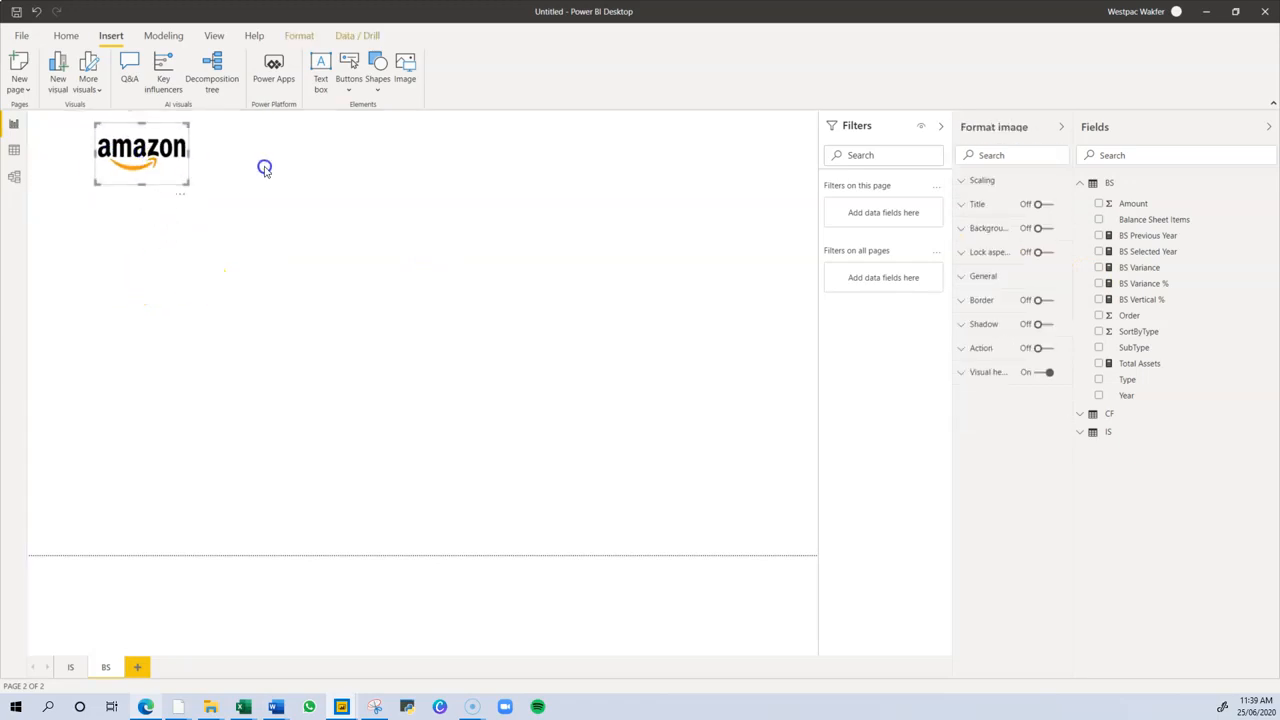
pyautogui.click(265, 170)
# Copy the amazon logo from the IS page onto the BS page and delete the logo inserted before
pyautogui.click(70, 668)
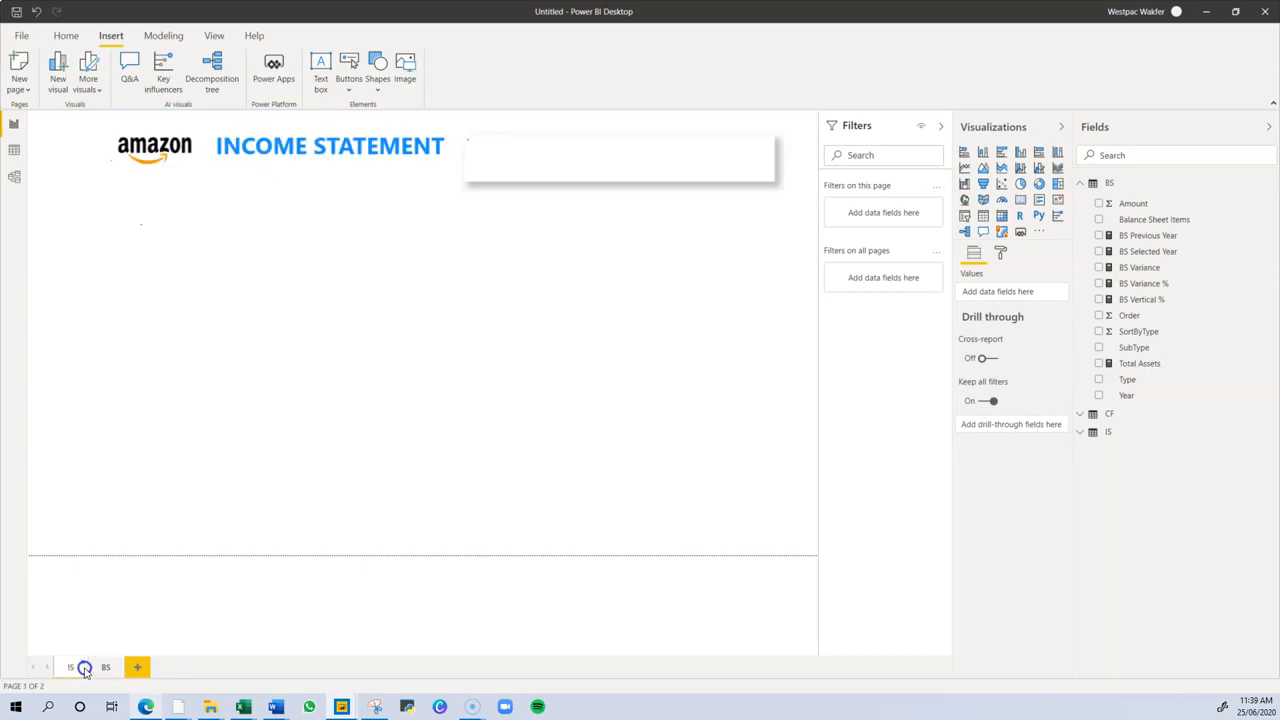
pyautogui.click(156, 150)
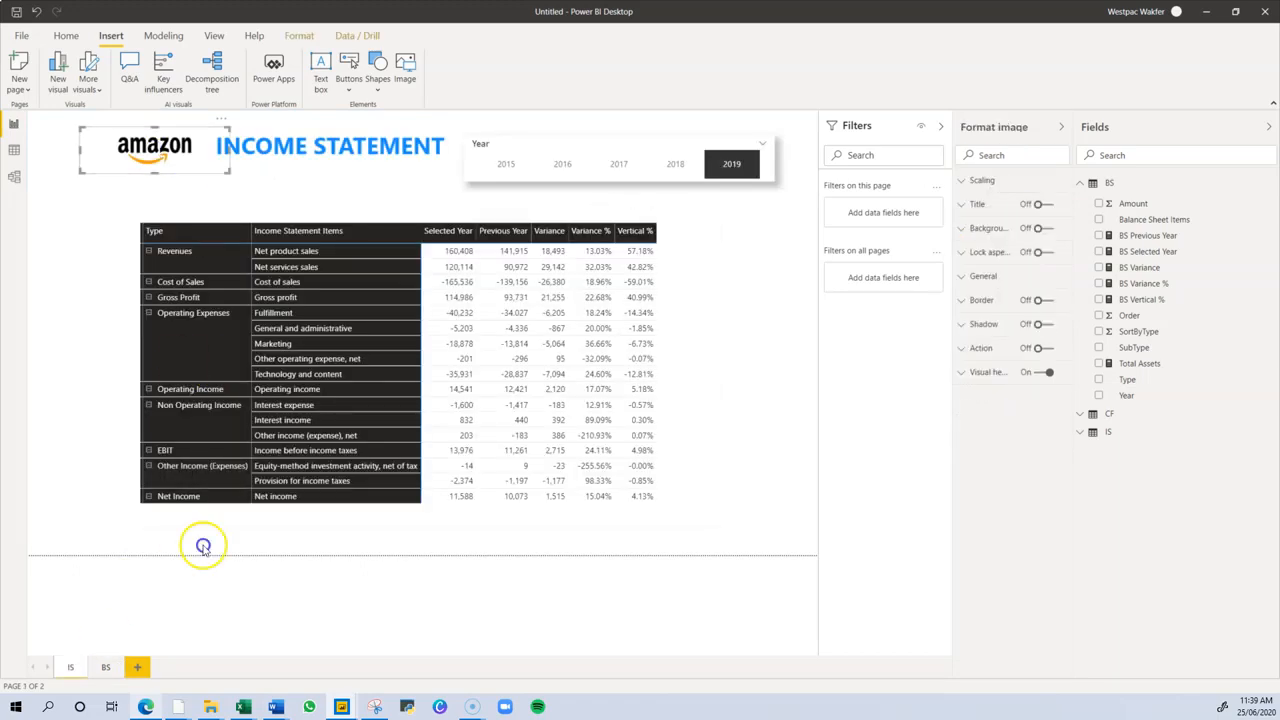
pyautogui.click(105, 670)
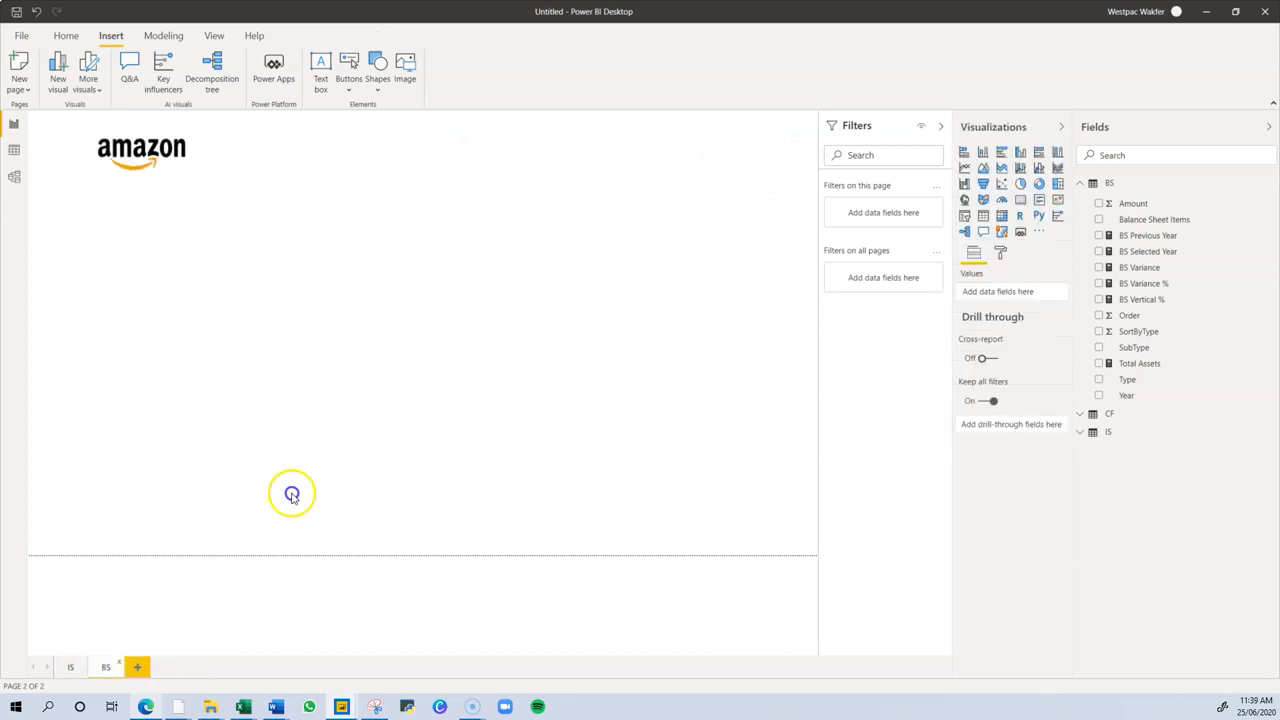
pyautogui.hotkey('ctrl', 'v')
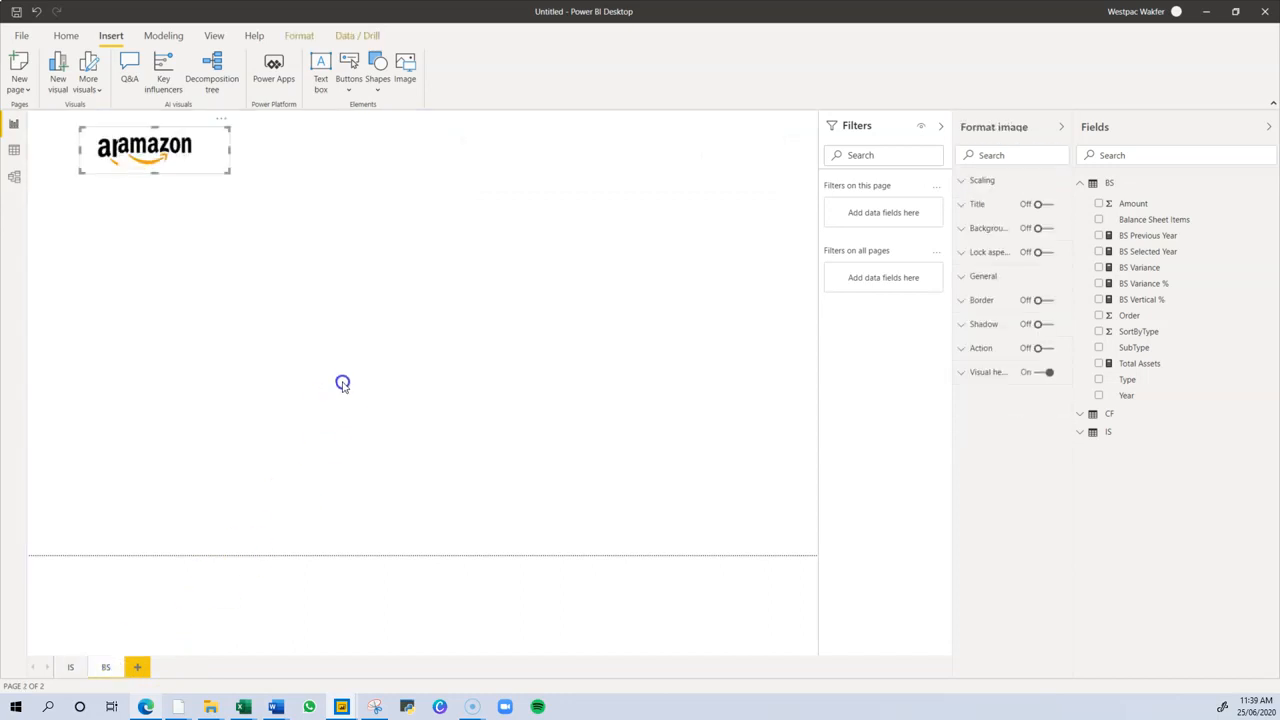
pyautogui.click(160, 158)
pyautogui.press('Delete')
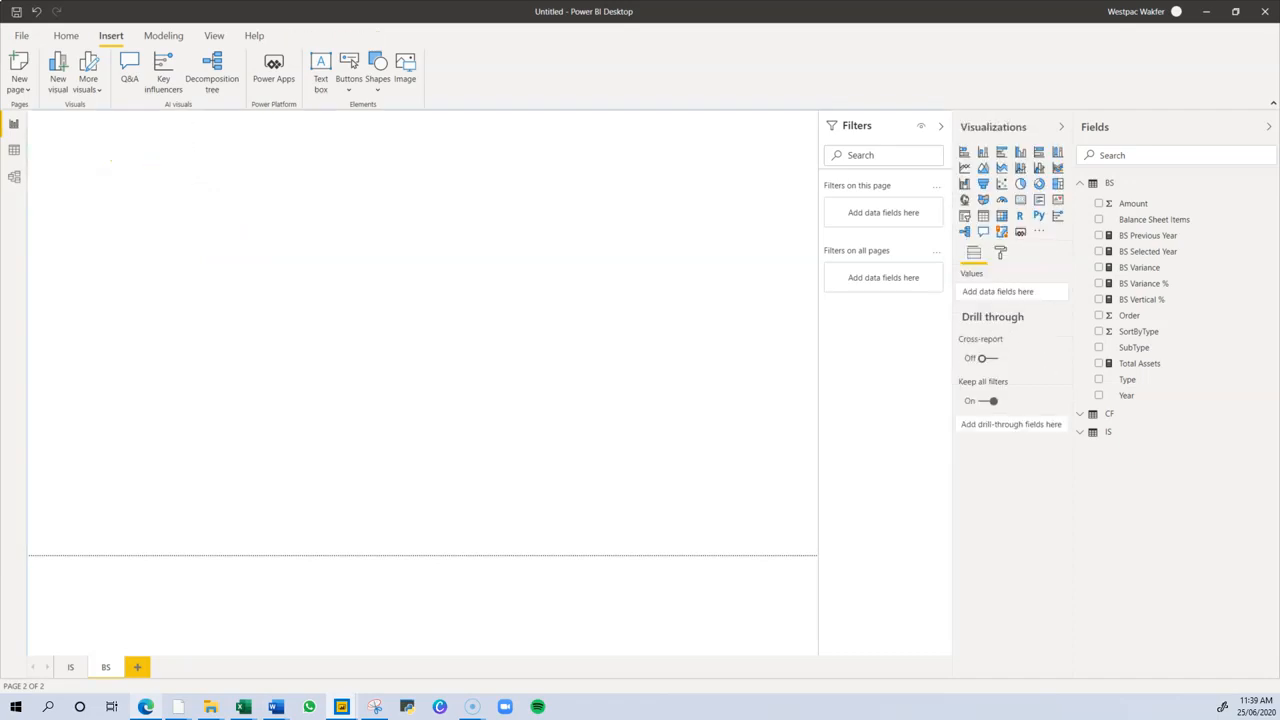
pyautogui.click(154, 162)
pyautogui.click(151, 514)
# Copy the INCOME STATEMENT title text box from the IS page onto the BS page
pyautogui.click(70, 667)
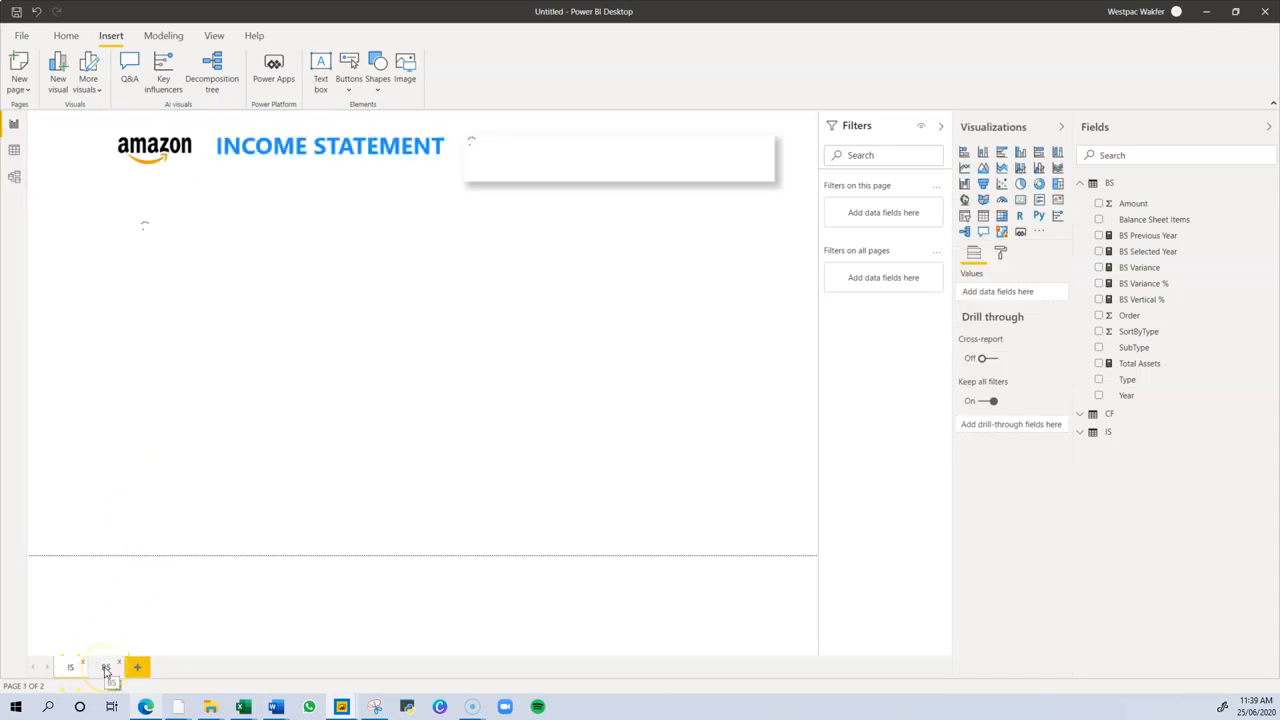
pyautogui.click(296, 132)
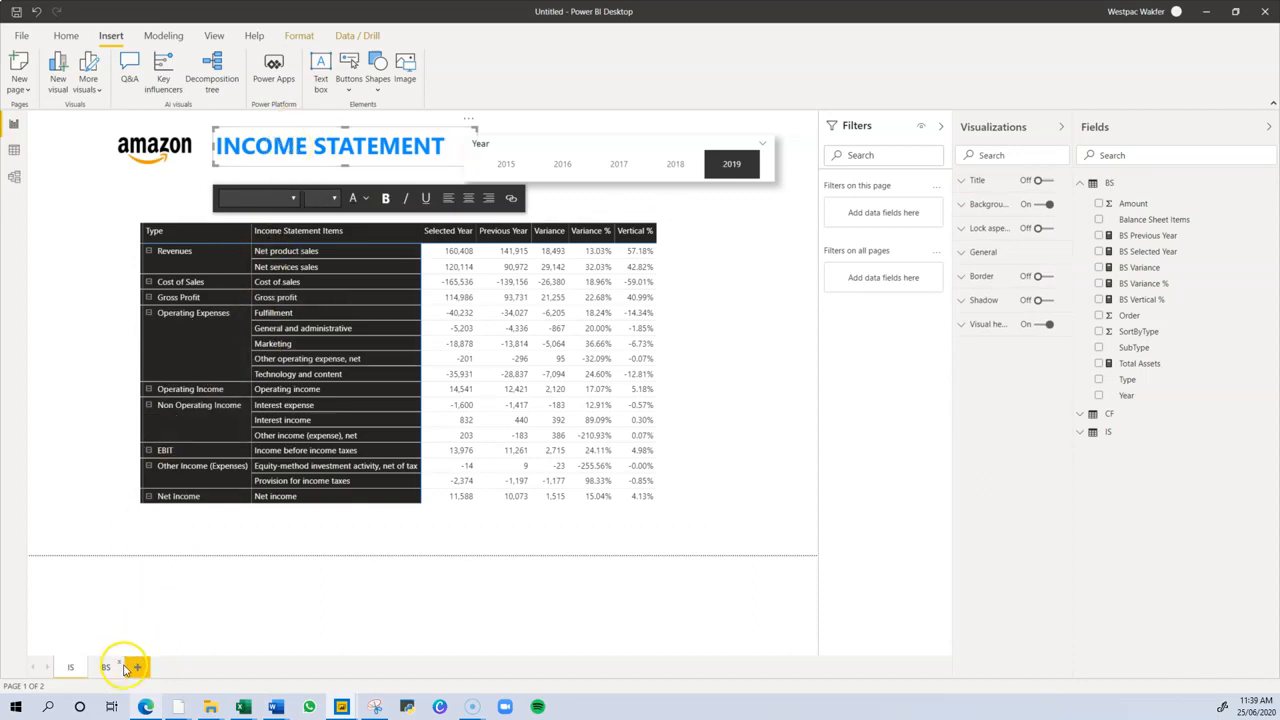
pyautogui.click(106, 668)
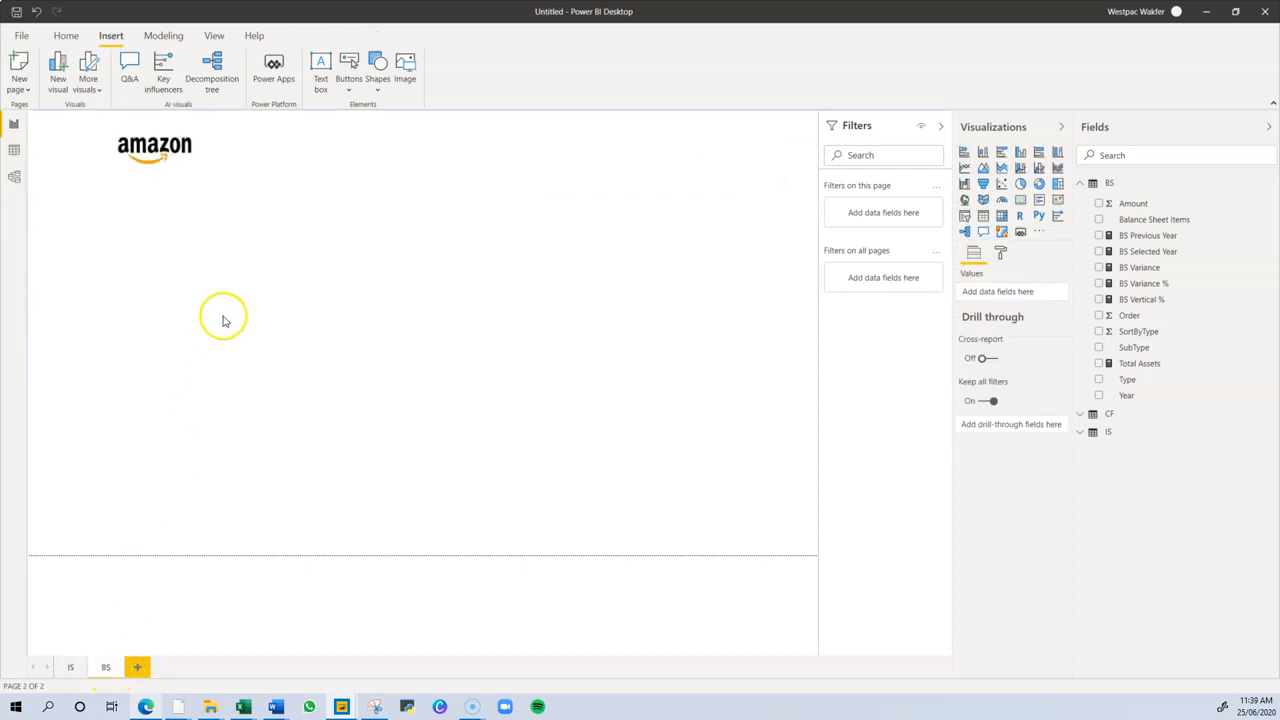
pyautogui.hotkey('ctrl', 'v')
# Replace the copied title's text with BALANCE SHEET
pyautogui.moveTo(462, 146); pyautogui.dragTo(300, 146)
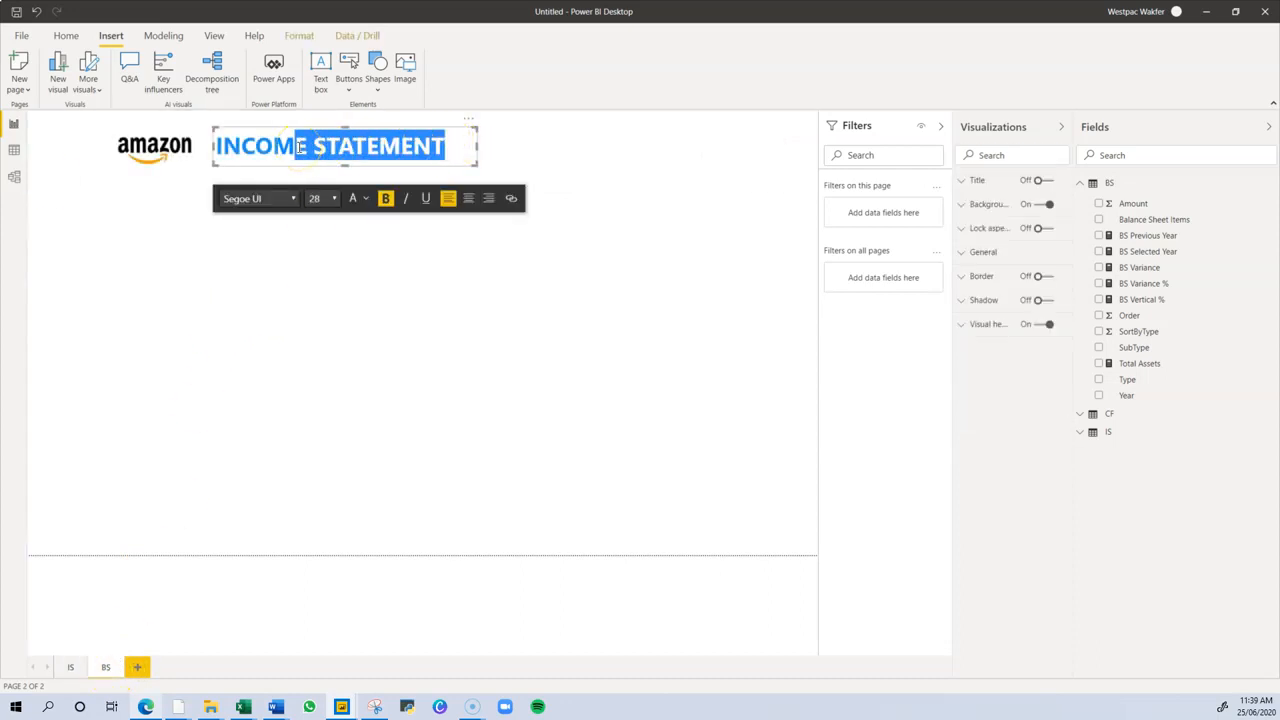
pyautogui.press('BackSpace')
pyautogui.press('BackSpace')
pyautogui.press('BackSpace')
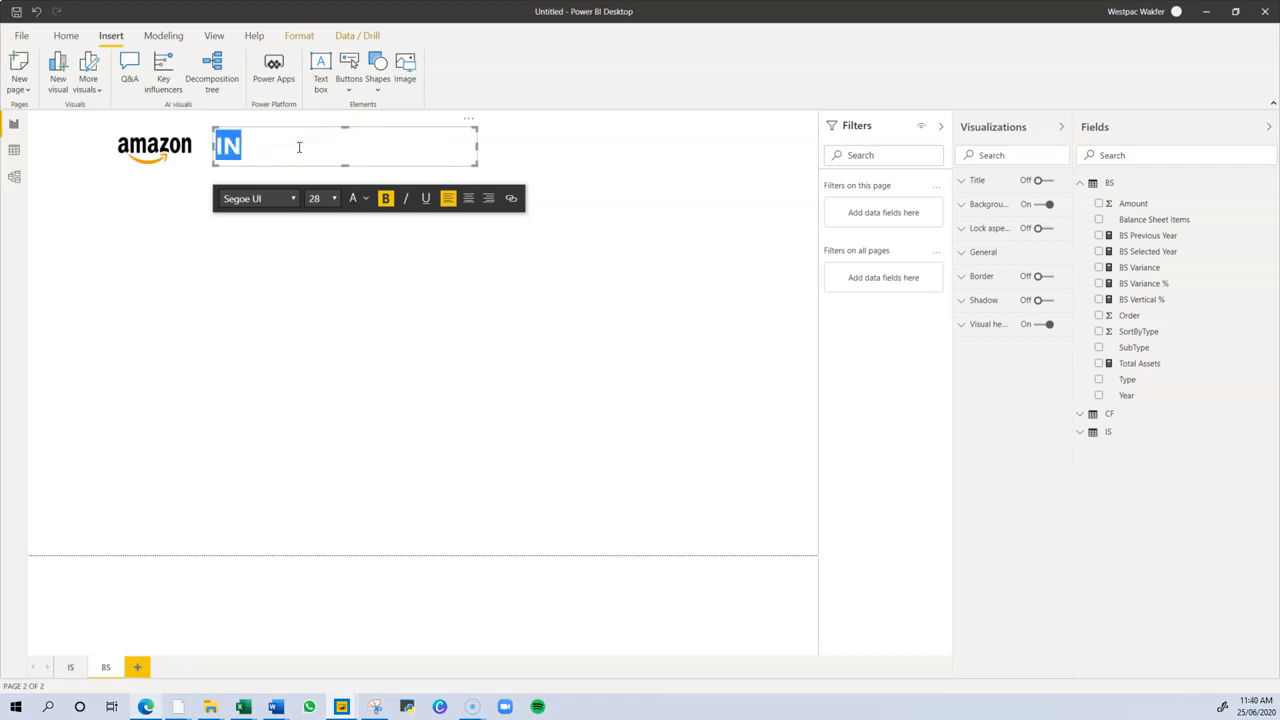
pyautogui.write('BALANCE SHEET')
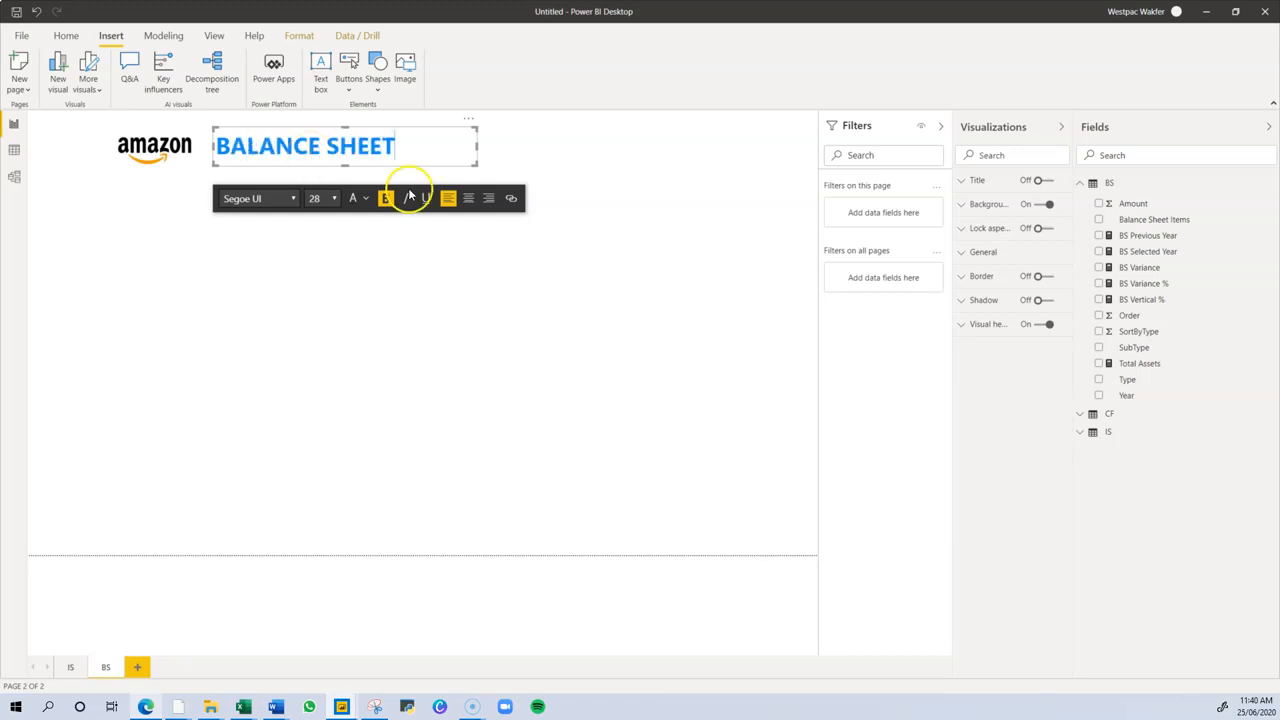
pyautogui.click(629, 194)
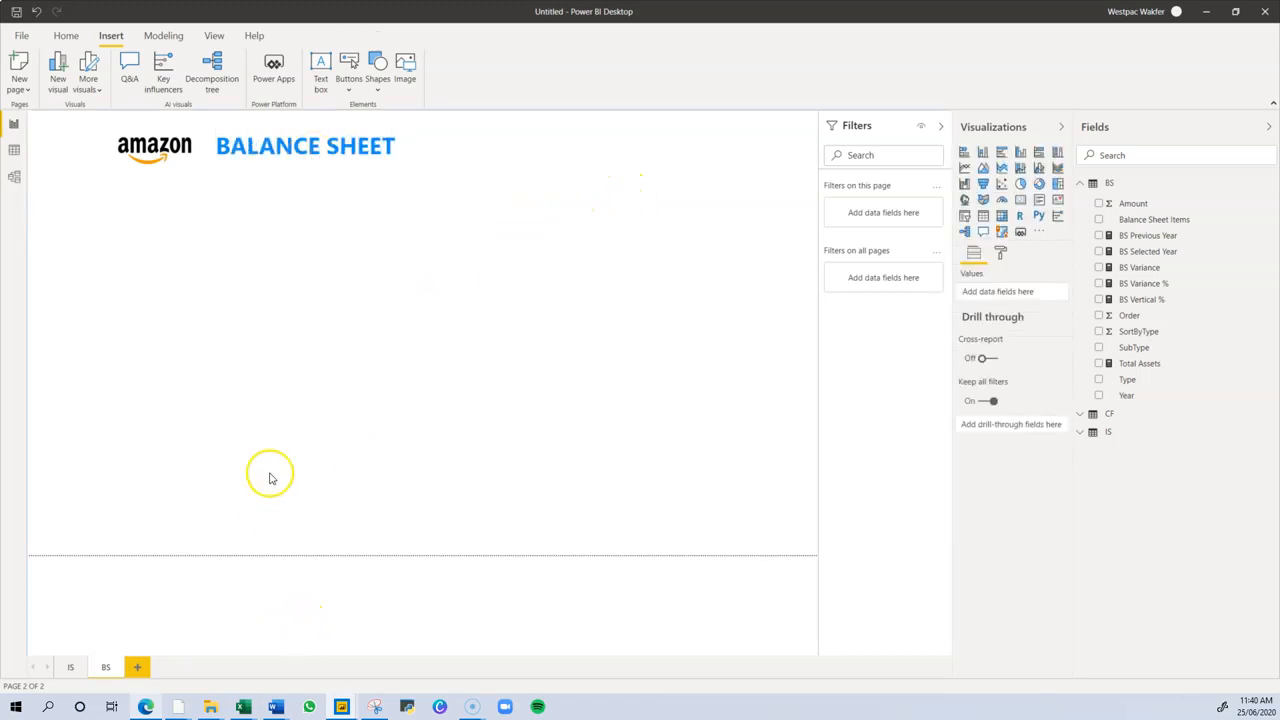
# Add a matrix visual to the BS page and enlarge it to fill most of the area below the title
pyautogui.click(1002, 220)
pyautogui.moveTo(186, 286); pyautogui.dragTo(658, 268)
pyautogui.moveTo(382, 313); pyautogui.dragTo(407, 527)
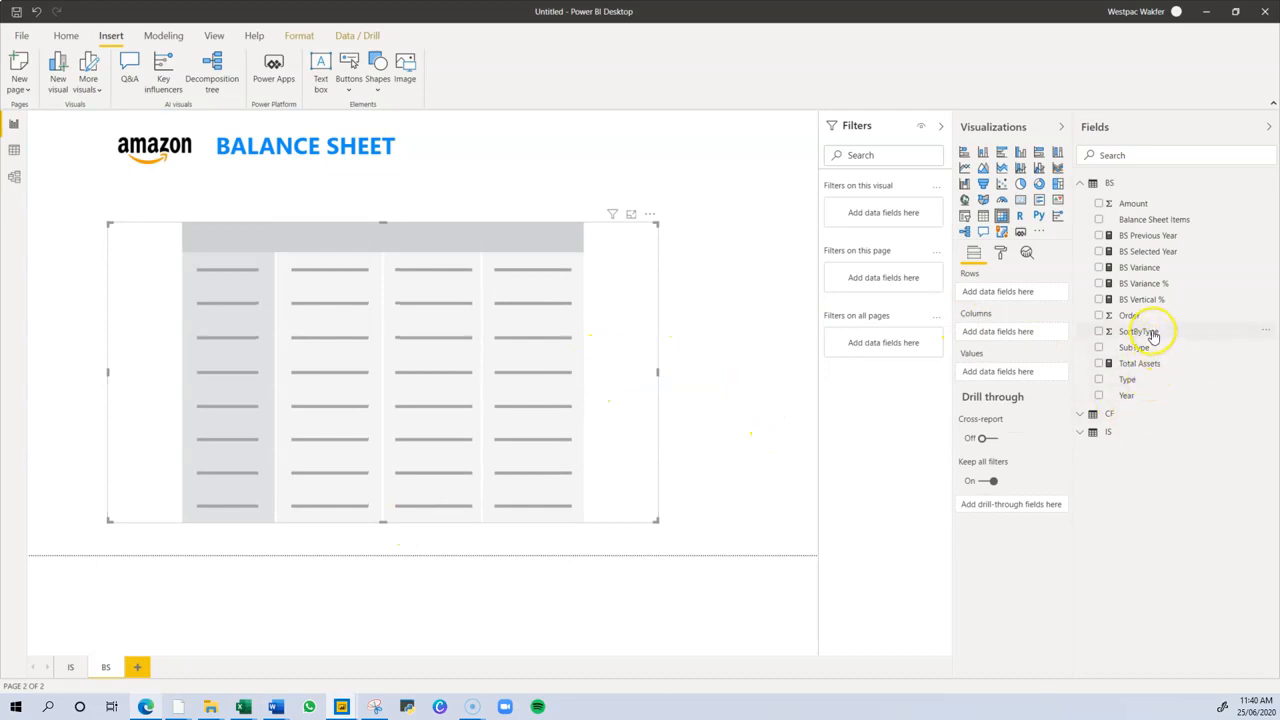
# Add SortByType, Type and Balance Sheet Items from the BS table as the matrix rows, in that order
pyautogui.moveTo(1152, 332); pyautogui.dragTo(1017, 292)
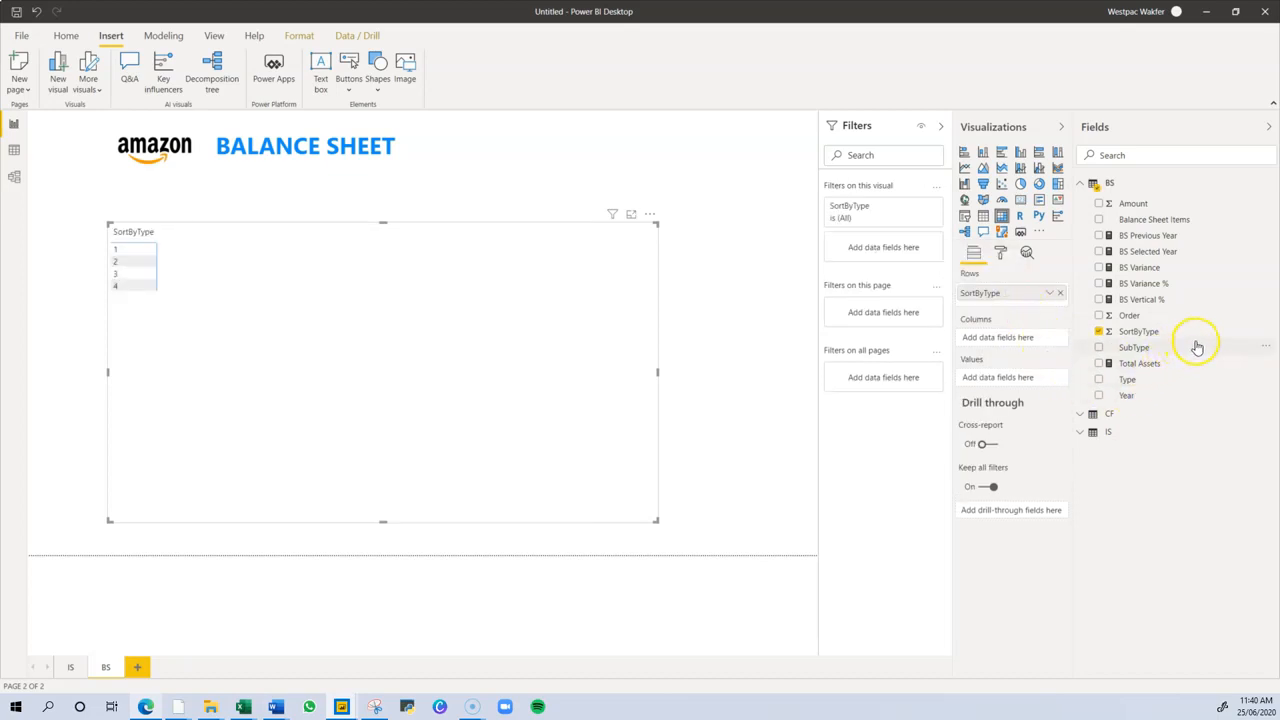
pyautogui.moveTo(1144, 348); pyautogui.dragTo(1014, 308)
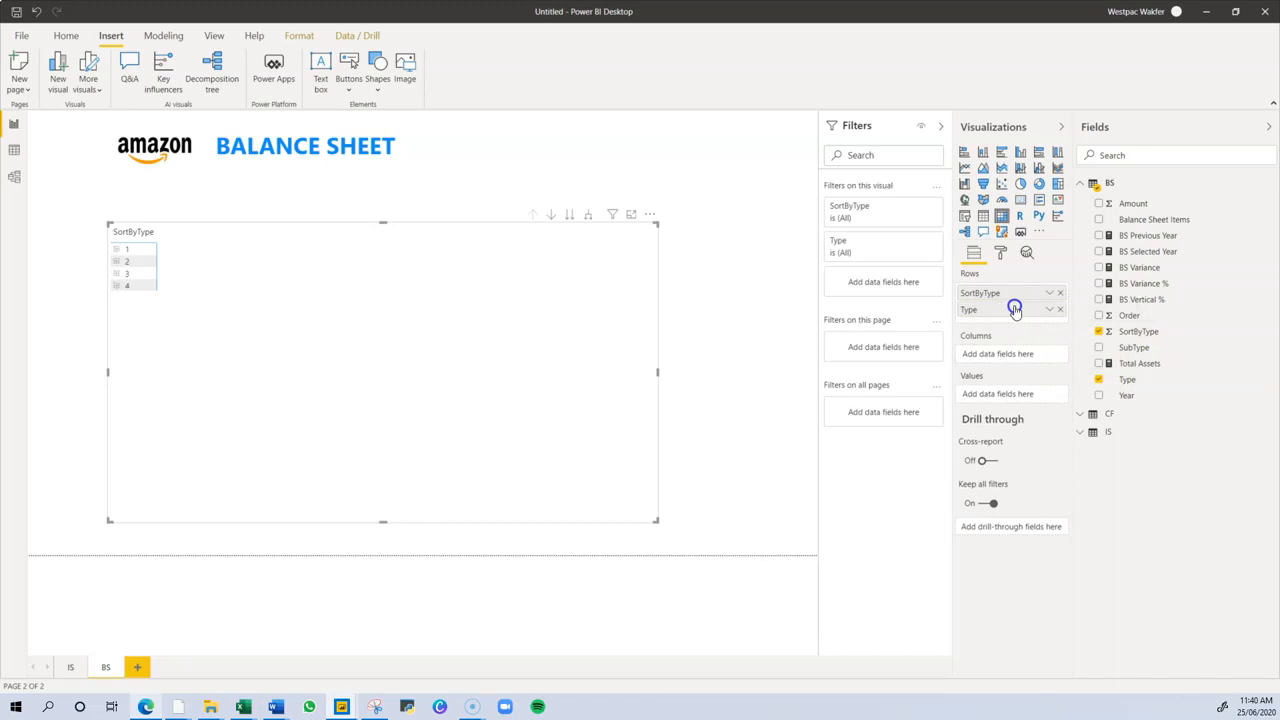
pyautogui.moveTo(1130, 240); pyautogui.dragTo(1052, 327)
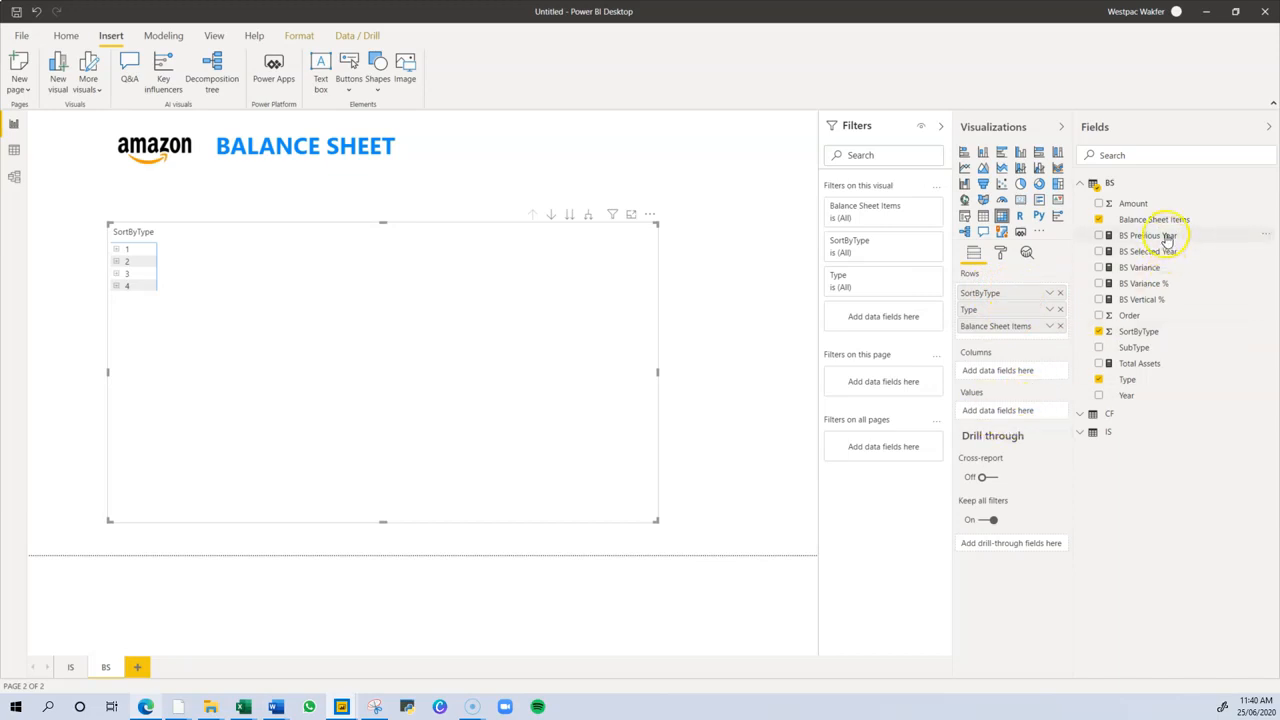
# Add BS Selected Year, BS Previous Year, BS Variance, BS Variance % and BS Vertical % as the matrix values
pyautogui.moveTo(1170, 251); pyautogui.dragTo(1038, 413)
pyautogui.moveTo(1165, 250); pyautogui.dragTo(1014, 424)
pyautogui.moveTo(1140, 268); pyautogui.dragTo(1019, 441)
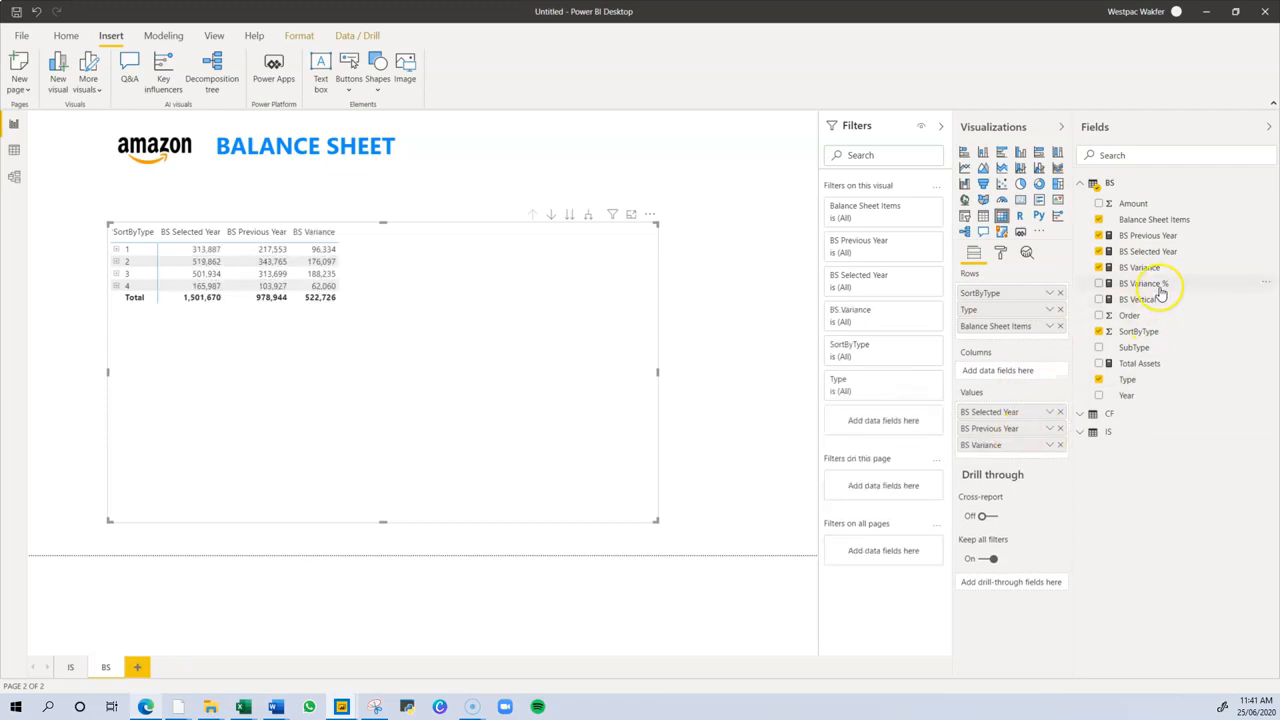
pyautogui.moveTo(1160, 285); pyautogui.dragTo(1030, 456)
pyautogui.moveTo(1150, 302); pyautogui.dragTo(1018, 472)
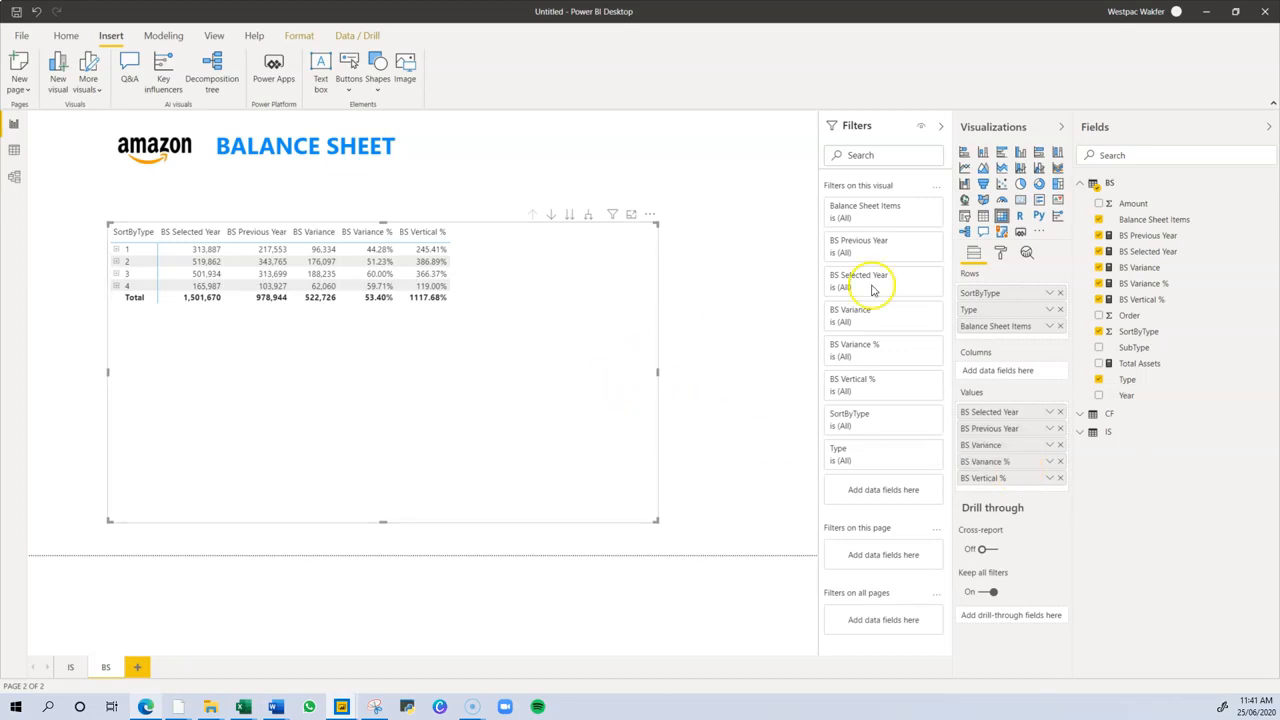
# Apply the Bold header style to the matrix
pyautogui.click(1001, 254)
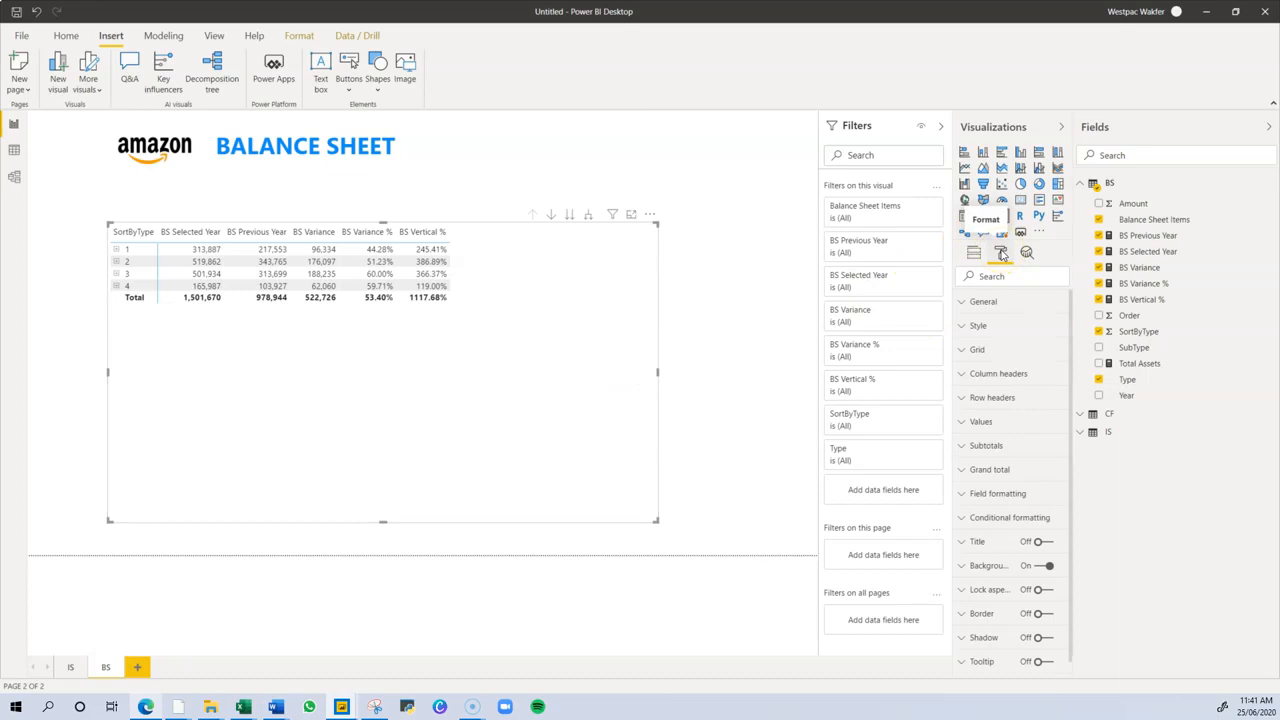
pyautogui.click(964, 326)
pyautogui.click(1003, 366)
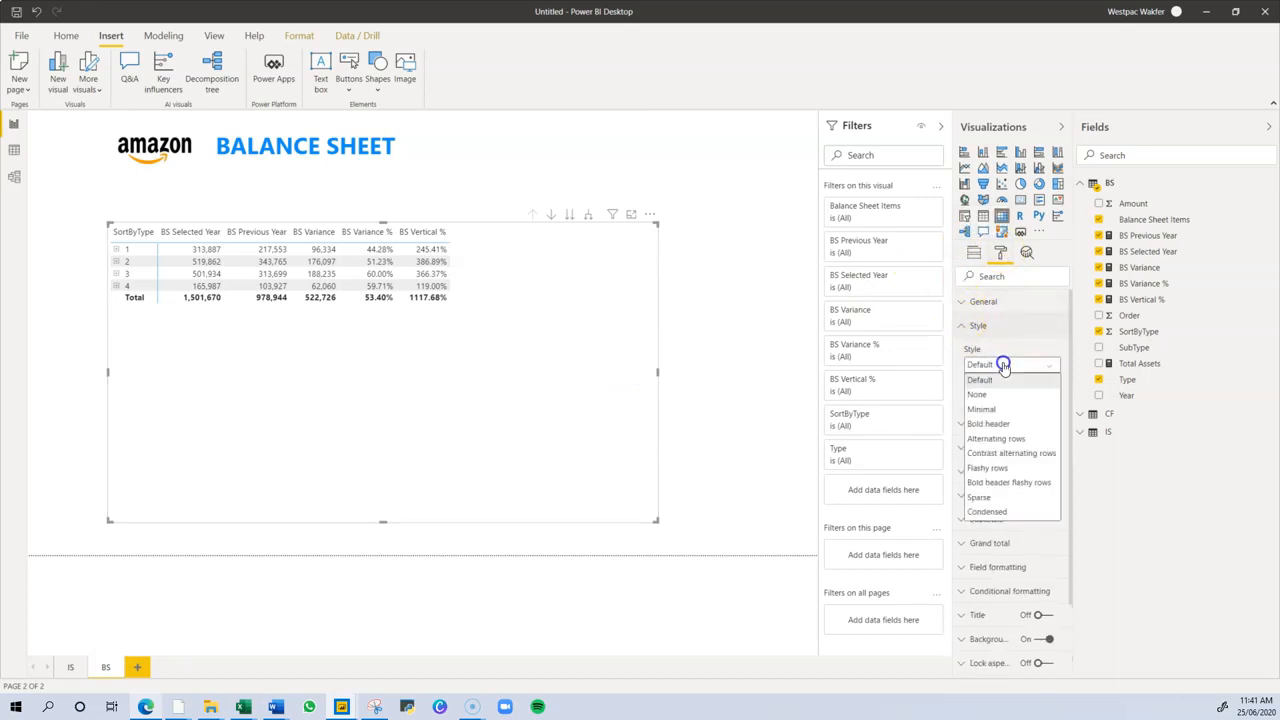
pyautogui.click(1000, 424)
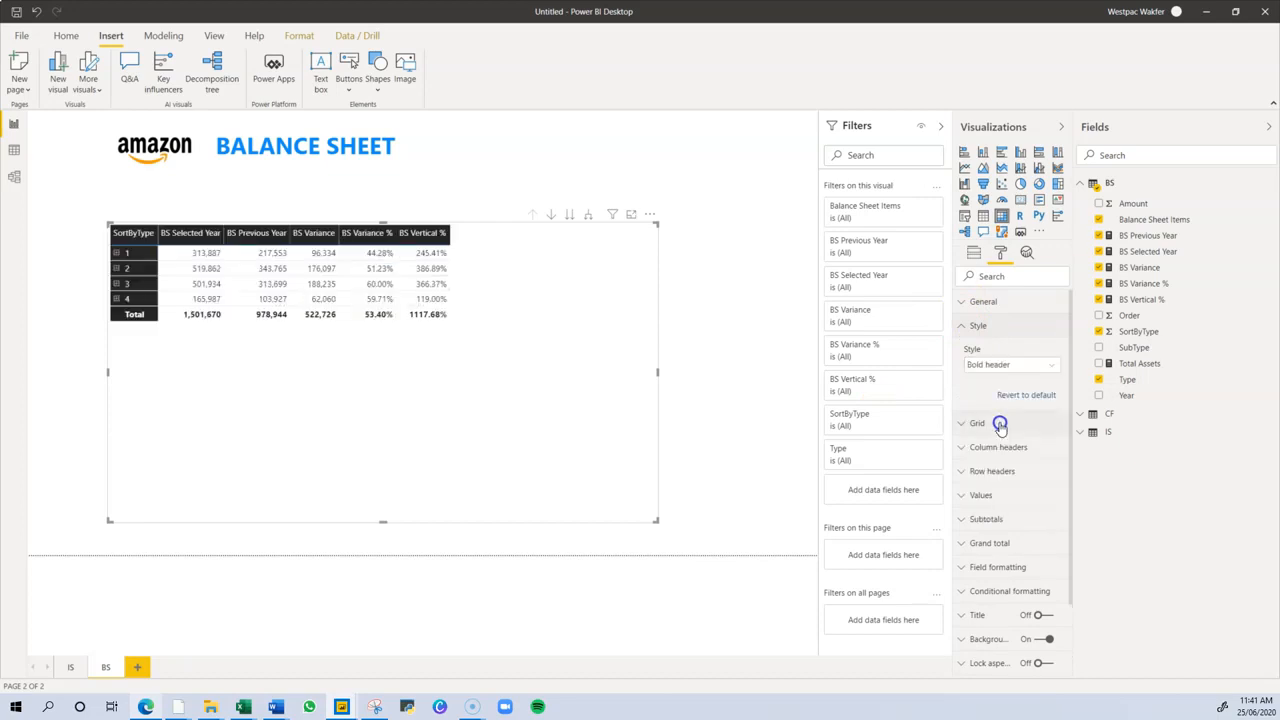
pyautogui.click(966, 427)
pyautogui.click(960, 330)
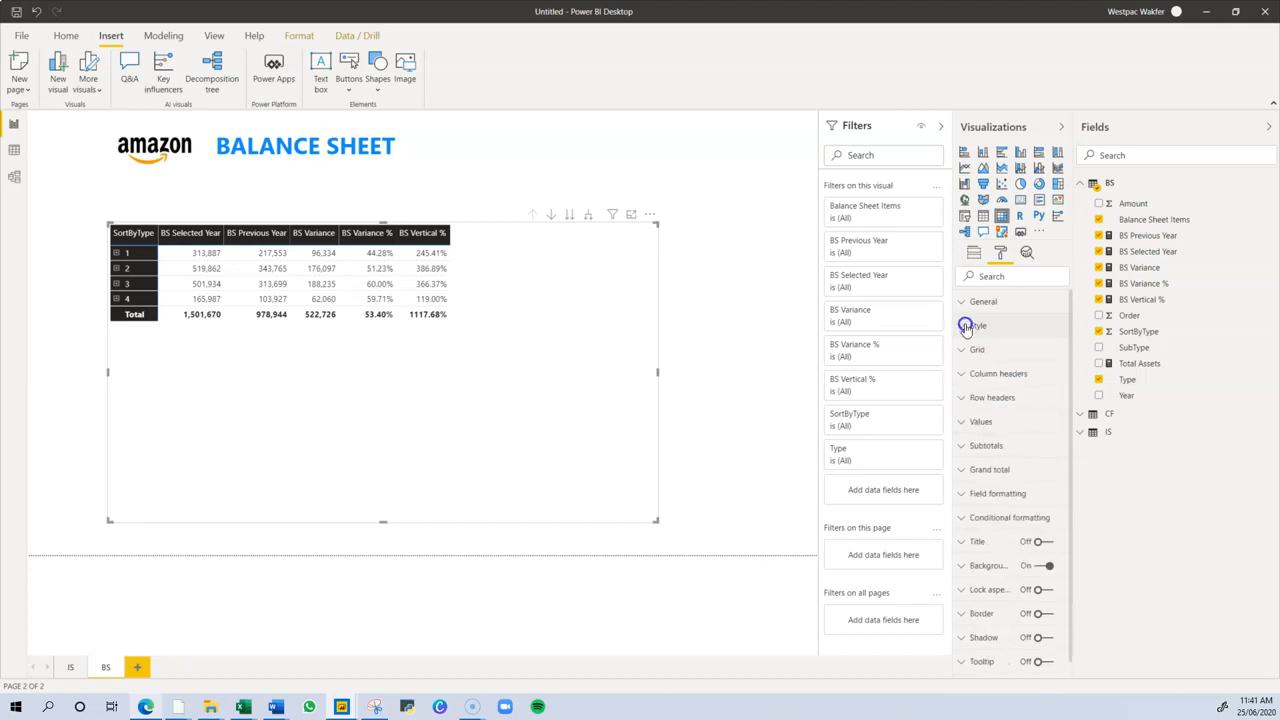
# Turn off word wrap for the matrix's column headers
pyautogui.click(978, 423)
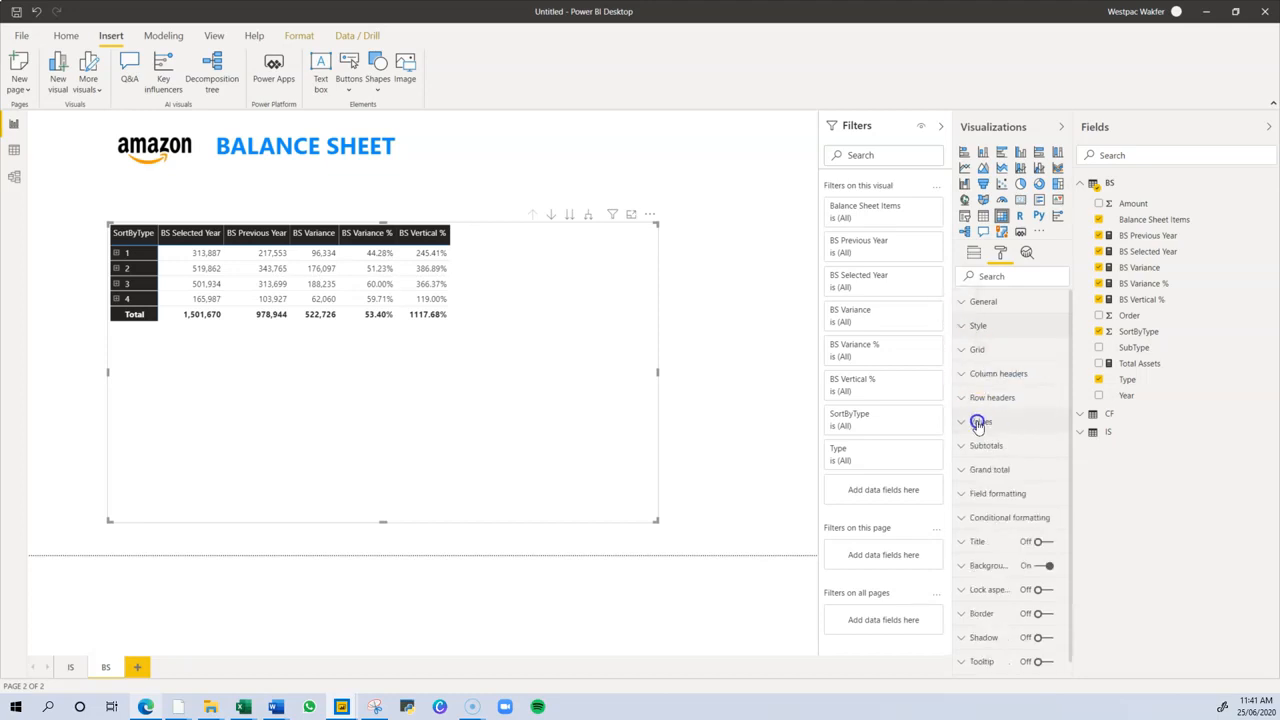
pyautogui.click(961, 375)
pyautogui.scroll(-4, 1004, 530)
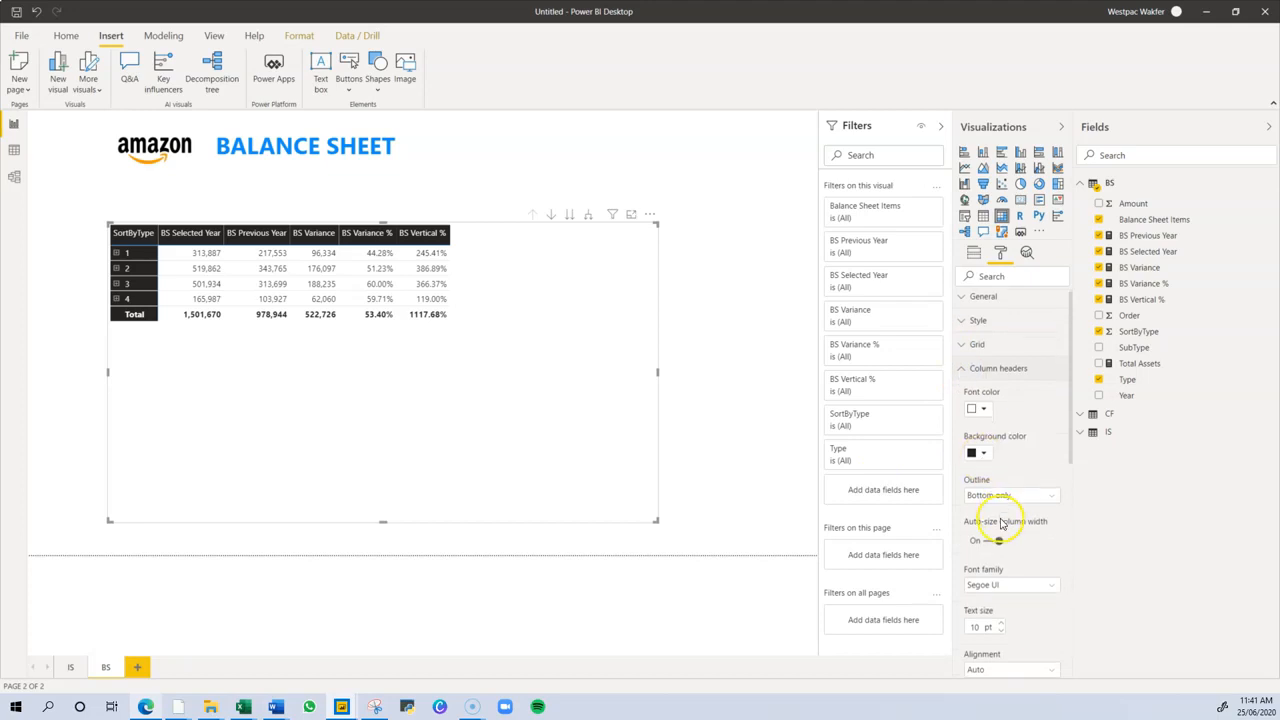
pyautogui.click(986, 611)
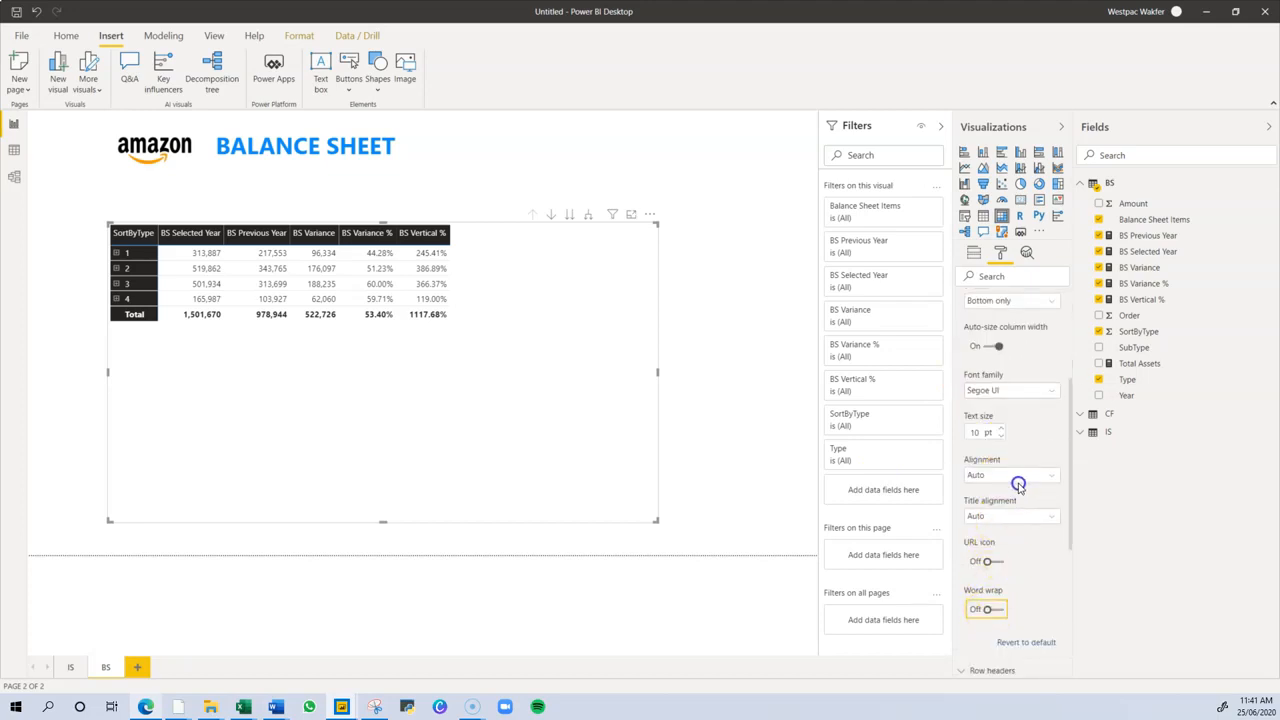
pyautogui.scroll(2, 1015, 485)
pyautogui.click(961, 309)
# Turn off stepped layout for the matrix's row headers and turn off its row subtotals
pyautogui.click(1001, 453)
pyautogui.click(962, 383)
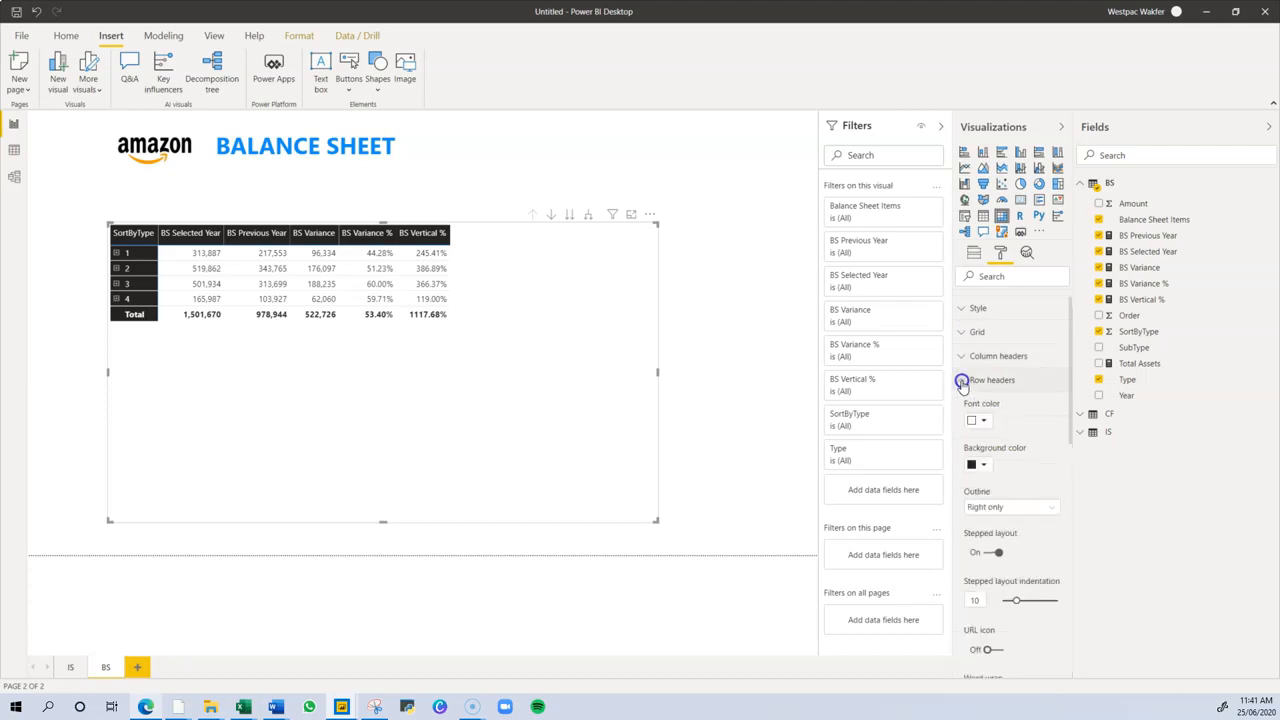
pyautogui.scroll(-2, 1004, 480)
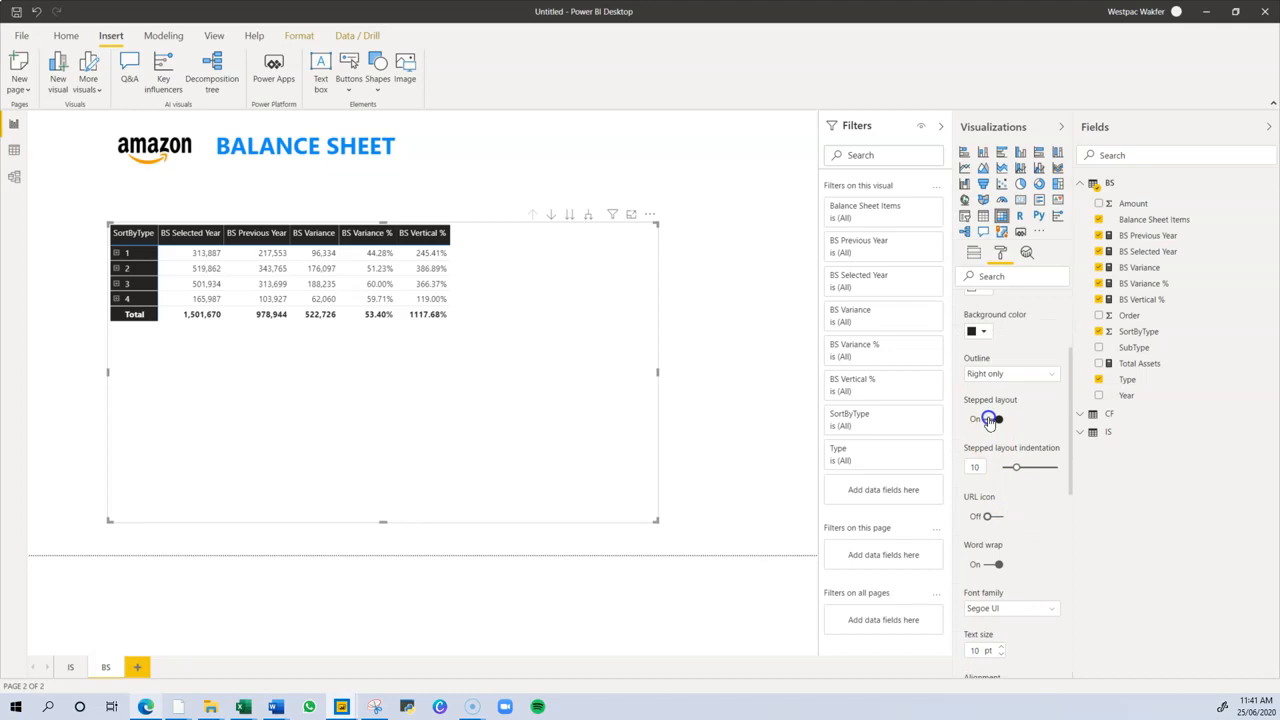
pyautogui.click(988, 420)
pyautogui.scroll(2, 986, 415)
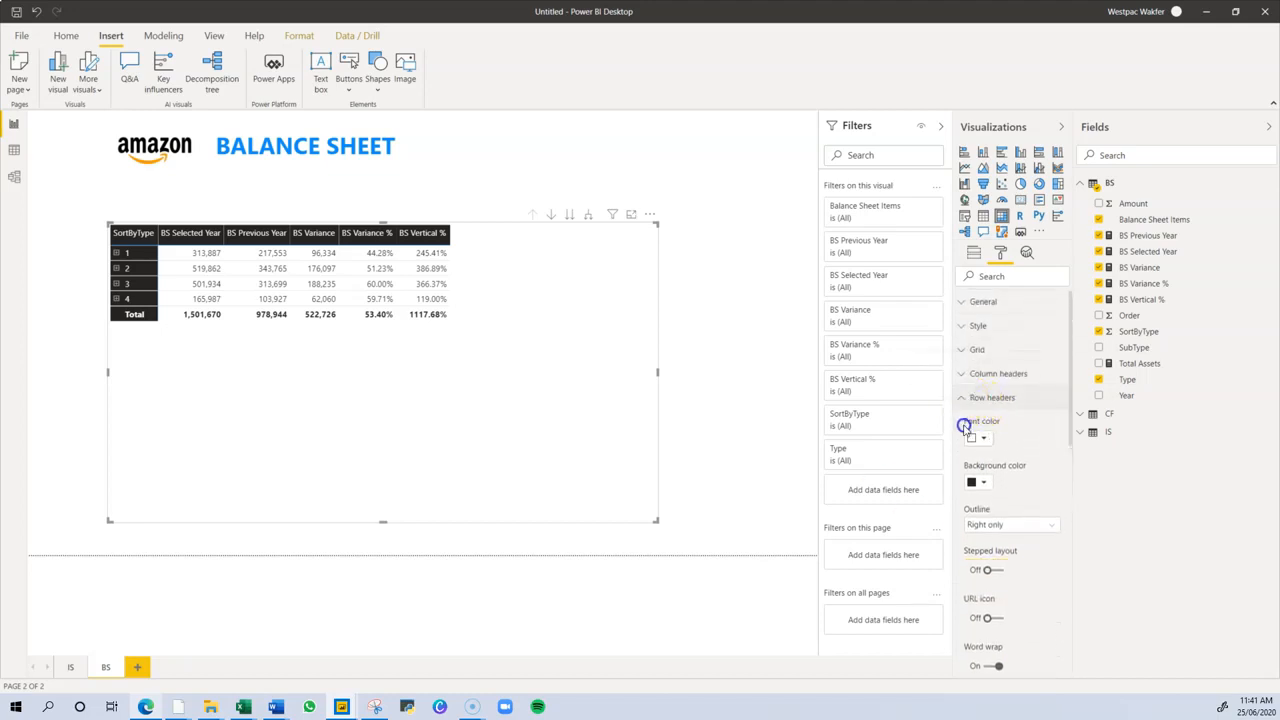
pyautogui.click(960, 399)
pyautogui.click(963, 445)
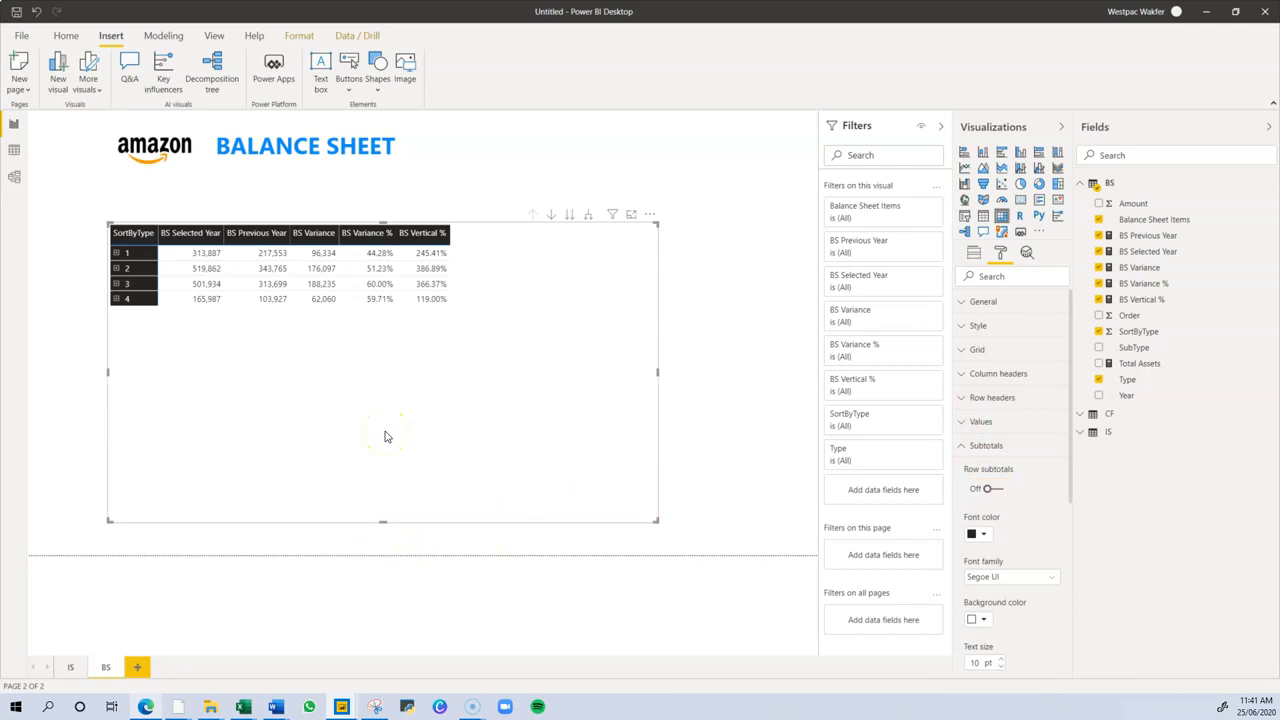
# Expand all matrix rows down to the Balance Sheet Items level and lengthen the matrix towards the page's lower edge
pyautogui.click(588, 216)
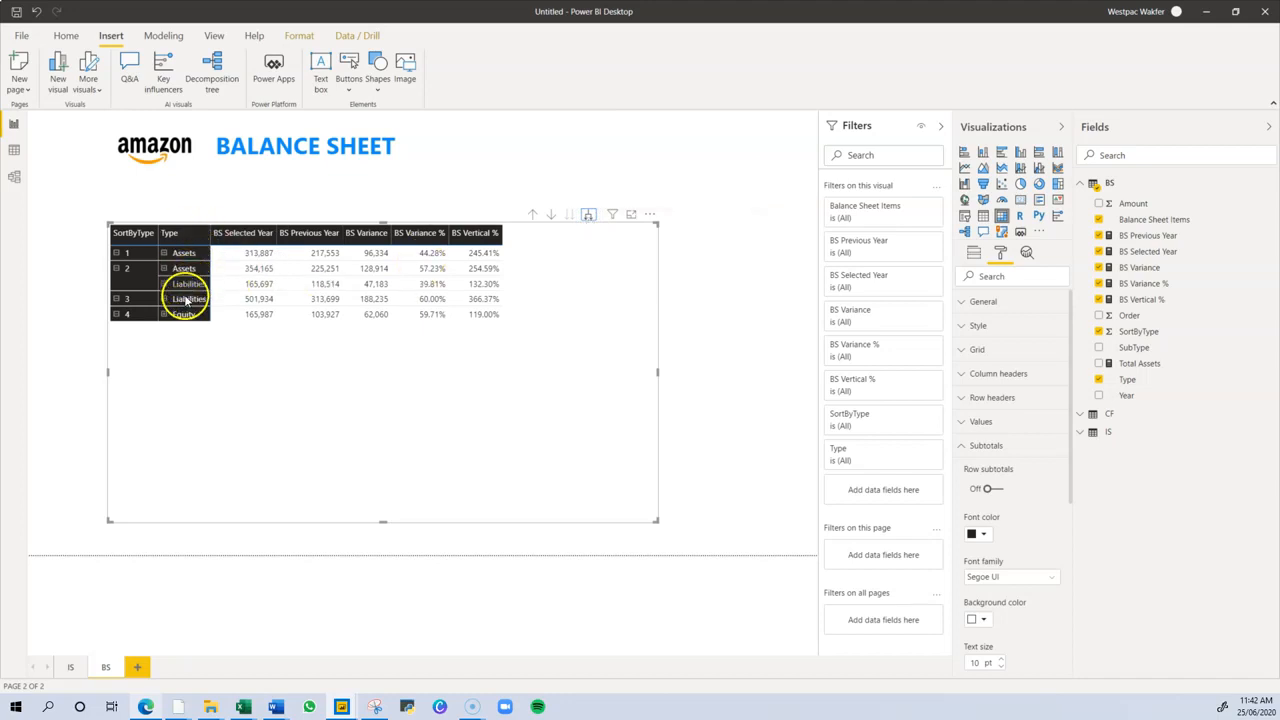
pyautogui.click(590, 217)
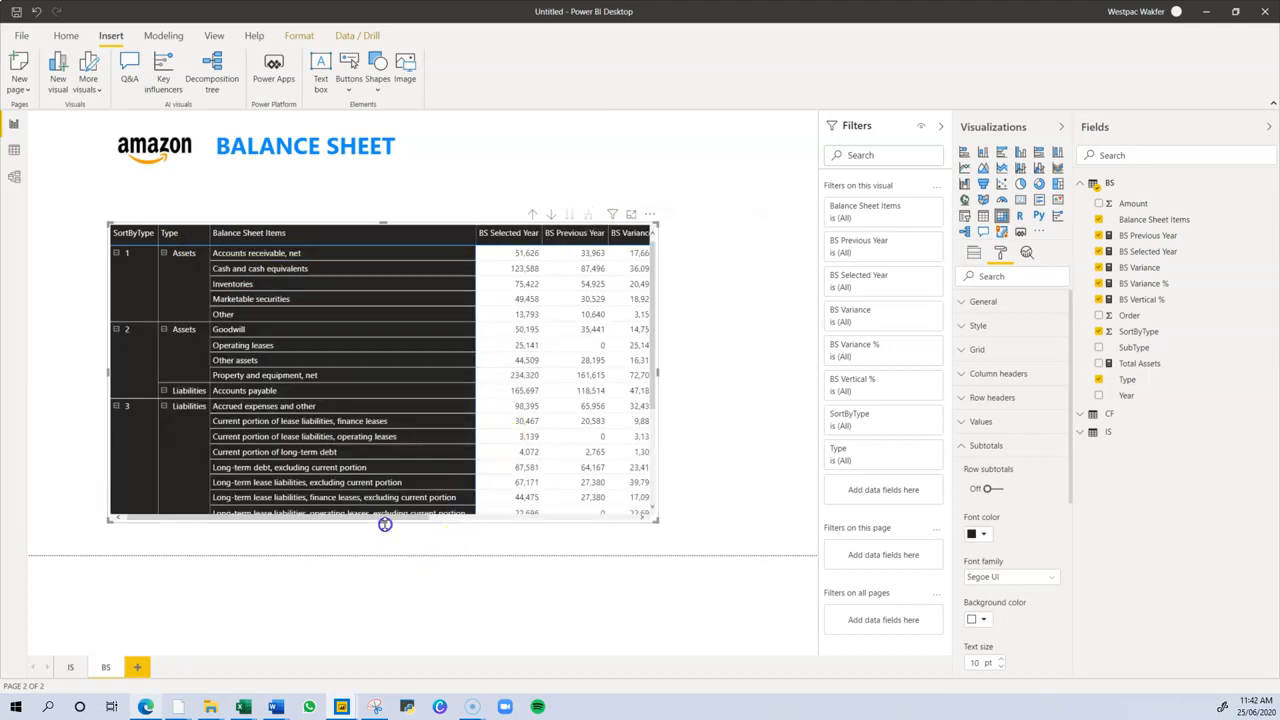
pyautogui.moveTo(385, 531); pyautogui.dragTo(386, 546)
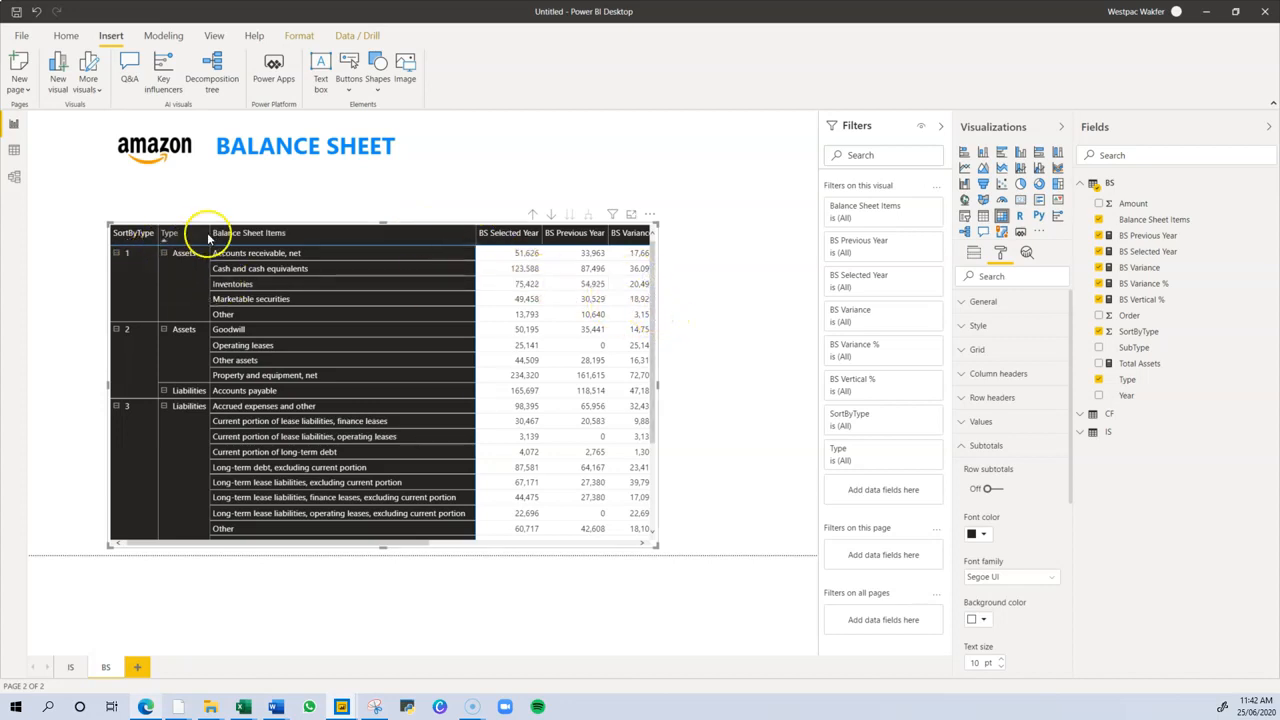
# Move the matrix up beneath the title, widen it to fit all five value columns and extend it to the page's lower edge
pyautogui.moveTo(490, 290); pyautogui.dragTo(445, 242)
pyautogui.click(620, 337)
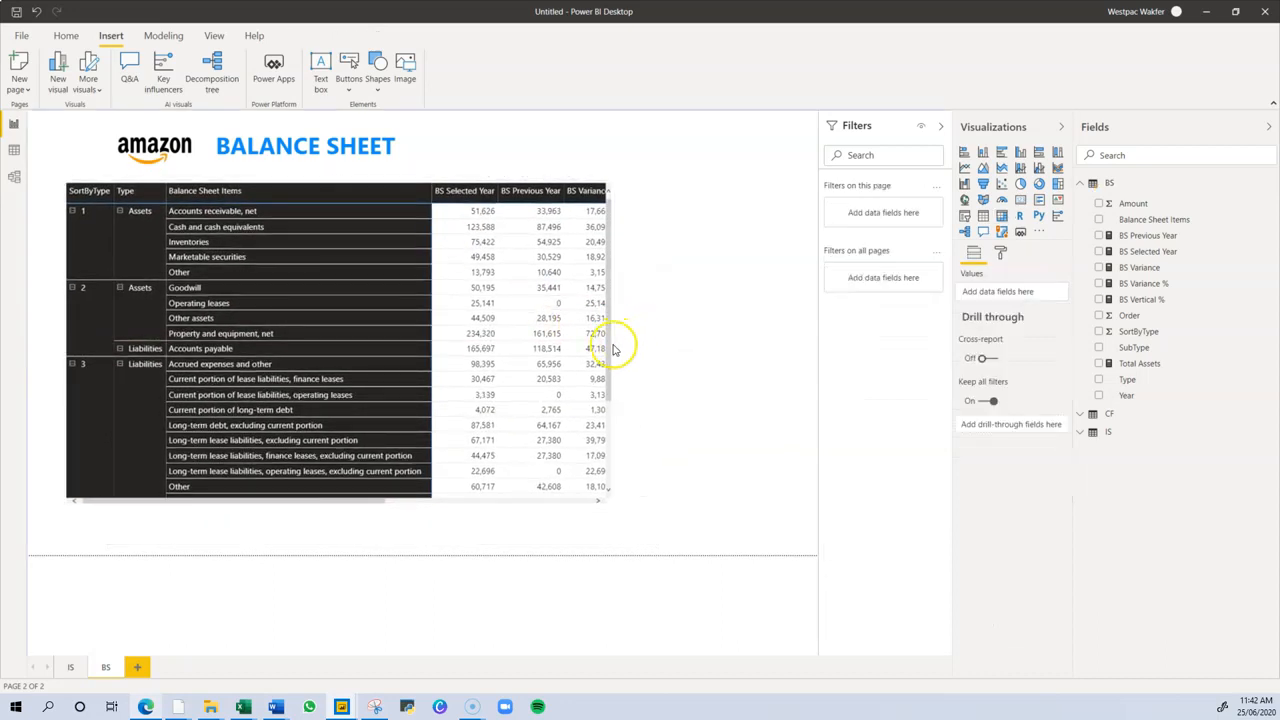
pyautogui.click(615, 346)
pyautogui.moveTo(615, 343); pyautogui.dragTo(745, 343)
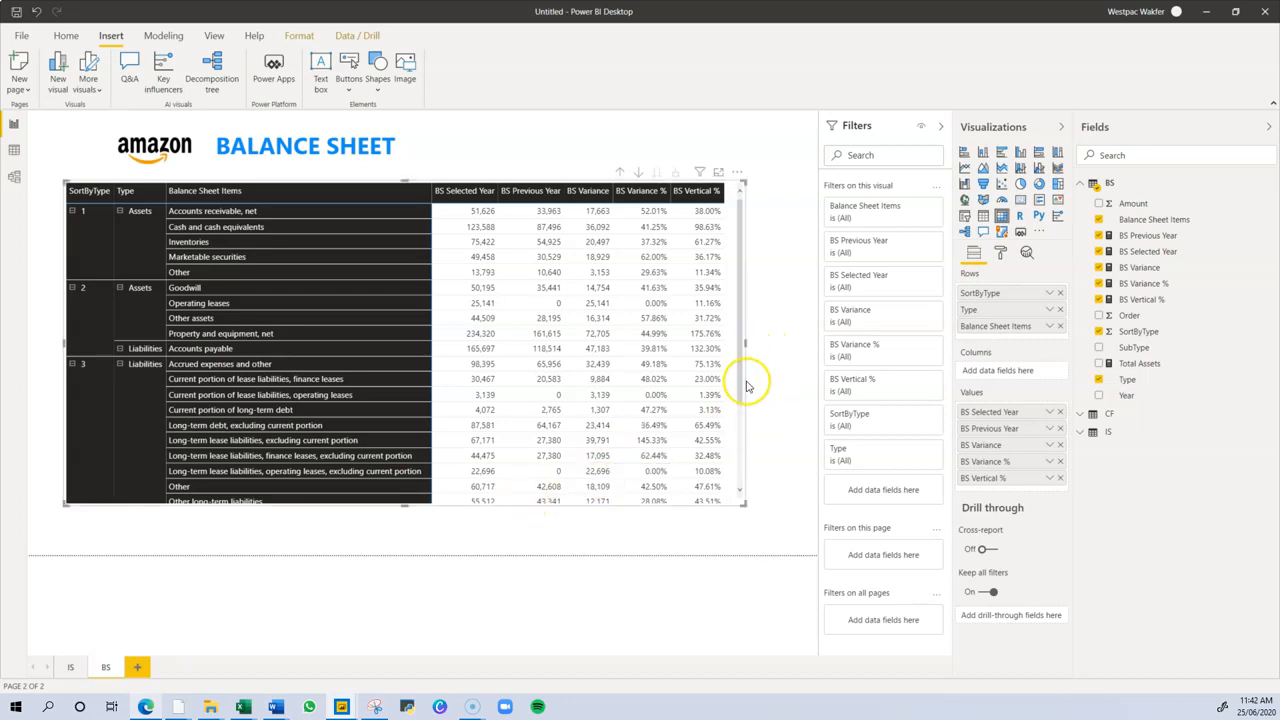
pyautogui.click(749, 348)
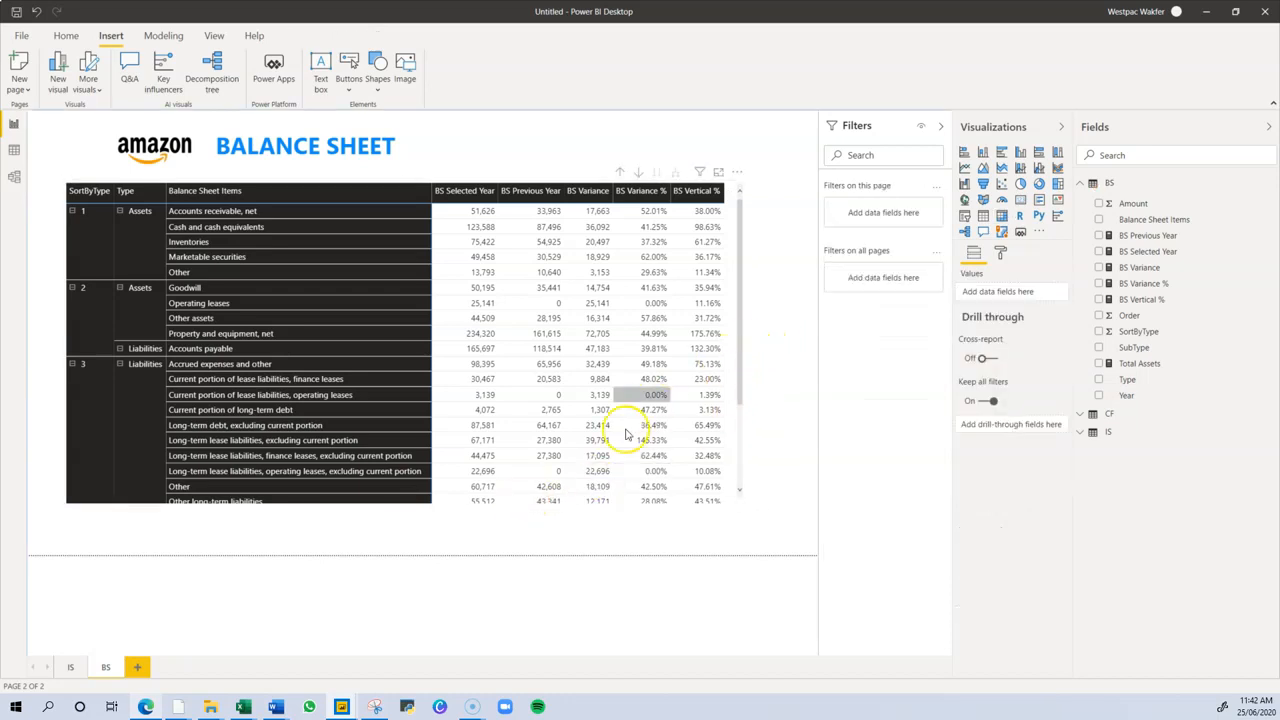
pyautogui.click(424, 503)
pyautogui.moveTo(404, 508); pyautogui.dragTo(406, 545)
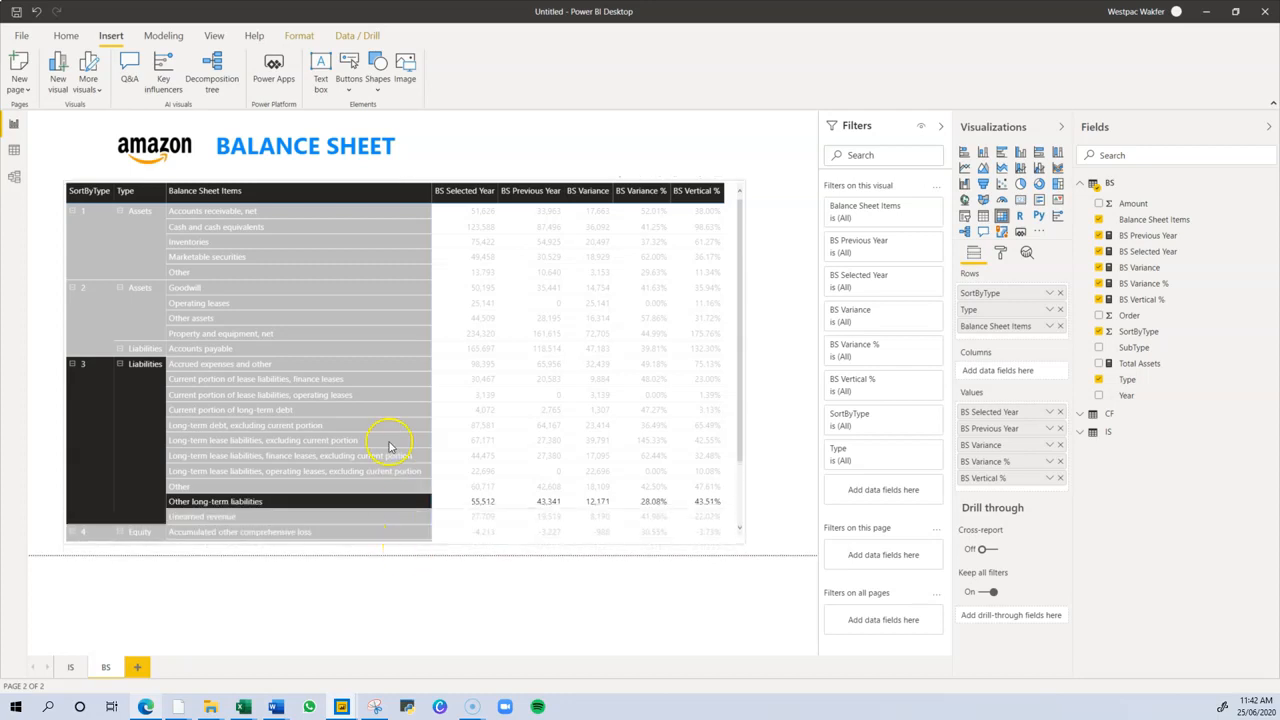
pyautogui.scroll(-3, 660, 377)
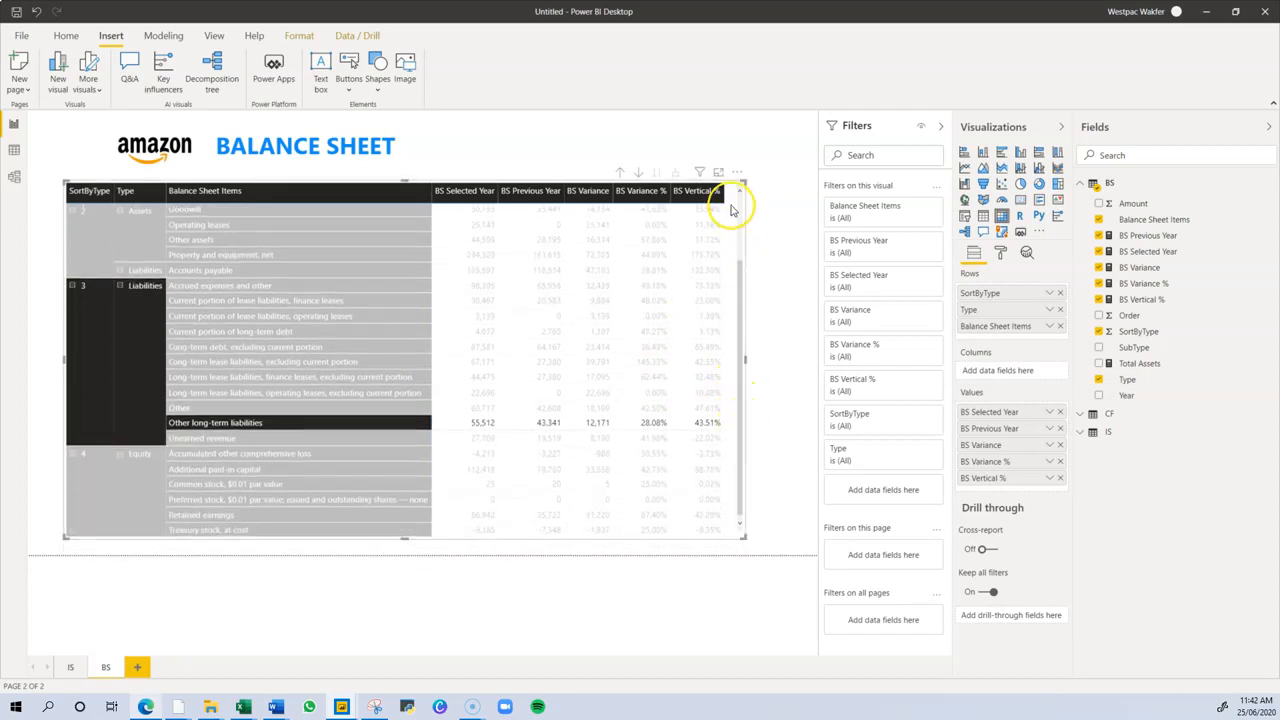
pyautogui.click(735, 202)
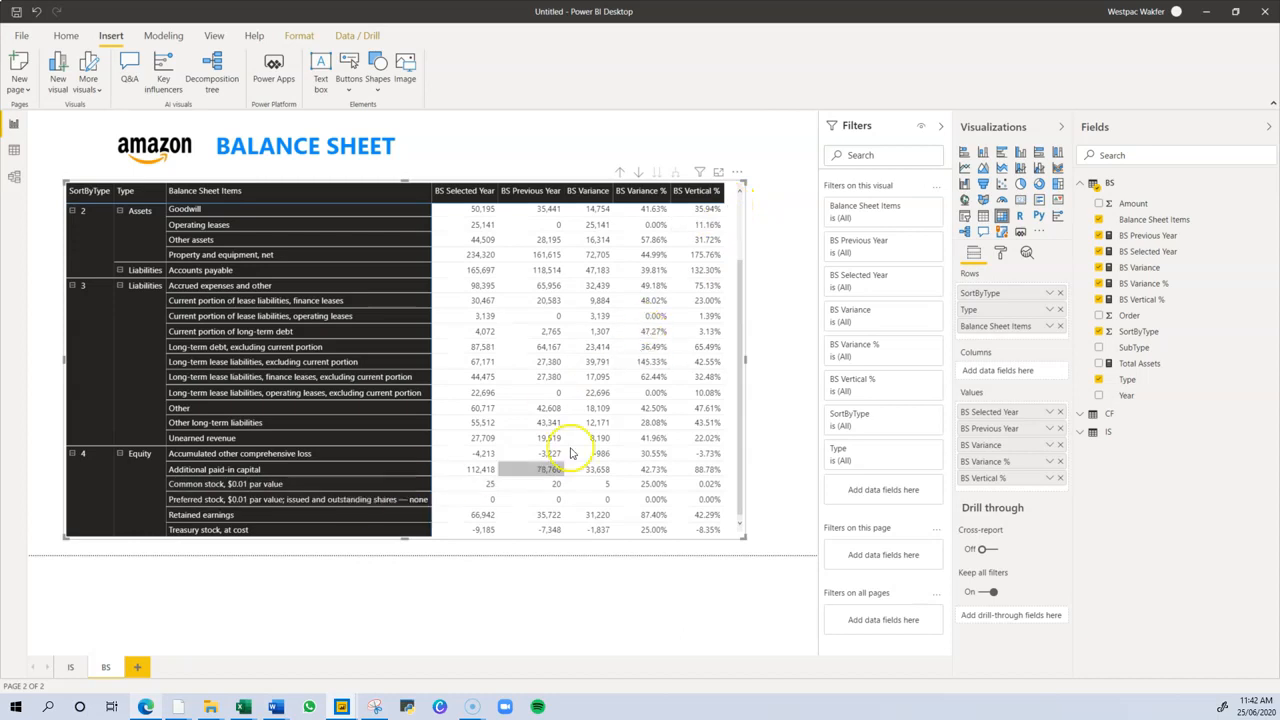
pyautogui.scroll(3, 580, 440)
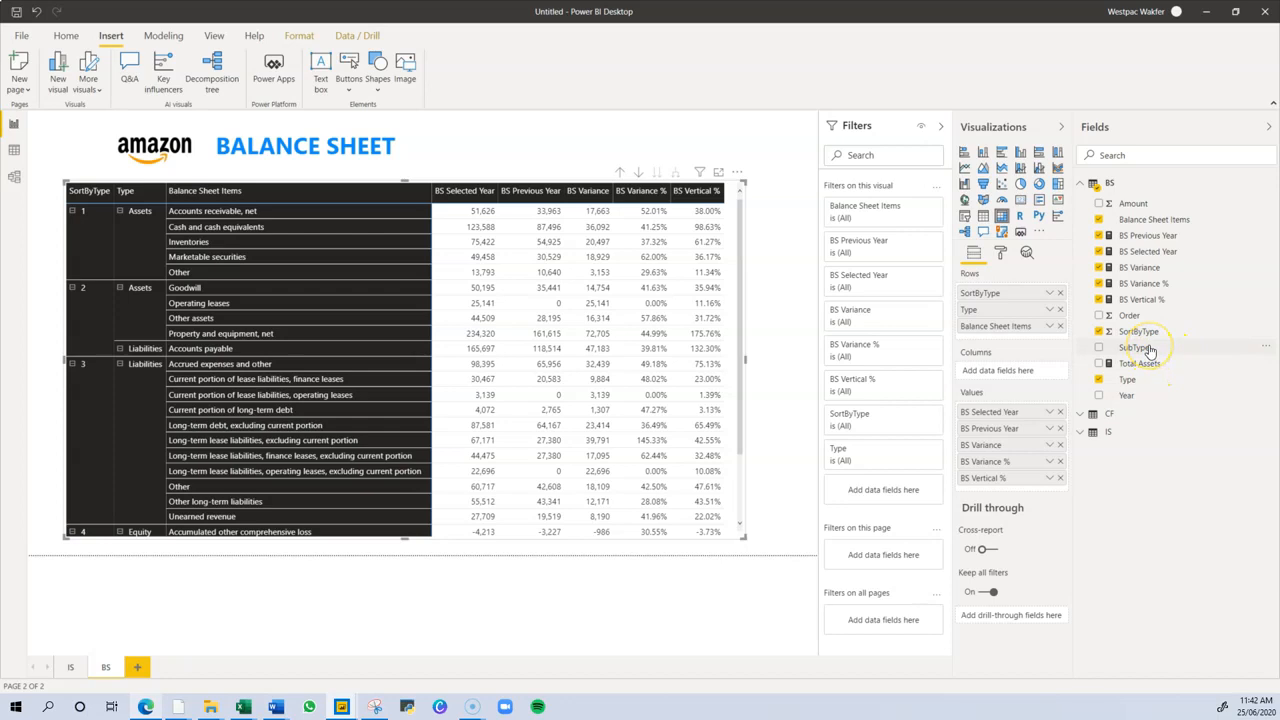
# Add SubType to the matrix rows as the first level, above SortByType, and expand all levels down to Balance Sheet Items
pyautogui.moveTo(1150, 349); pyautogui.dragTo(1049, 309)
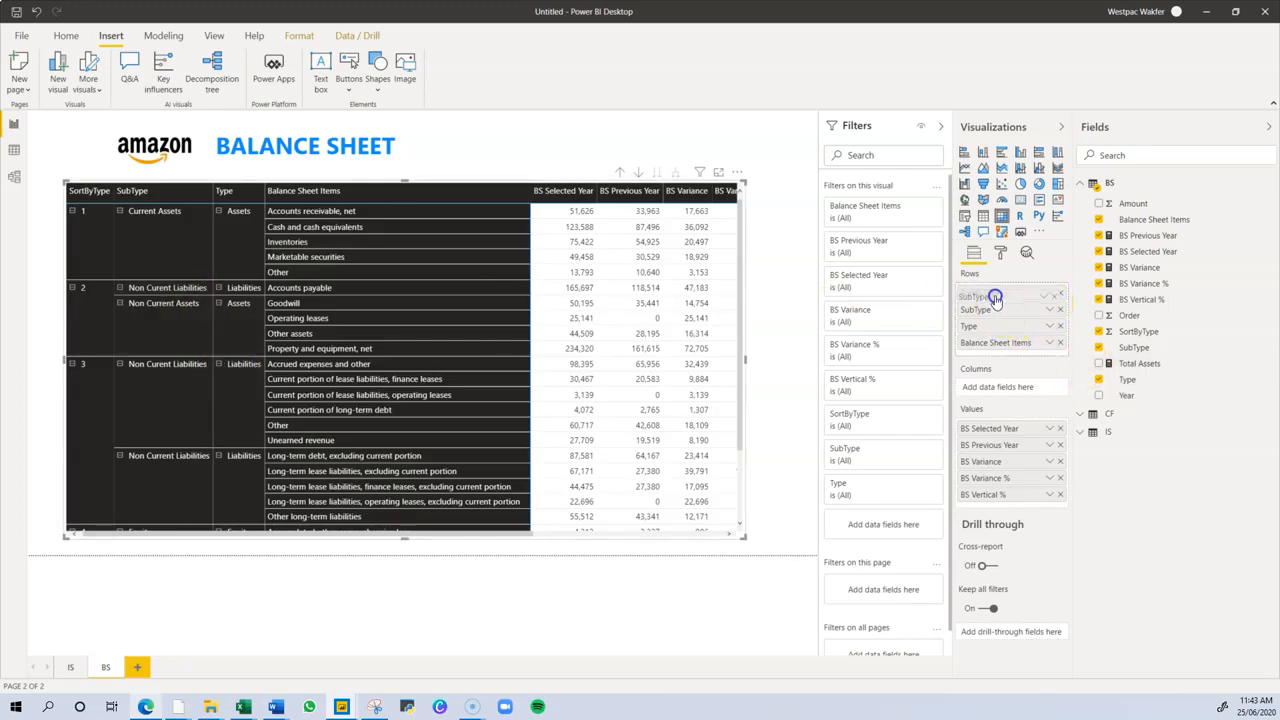
pyautogui.moveTo(995, 289); pyautogui.dragTo(996, 291)
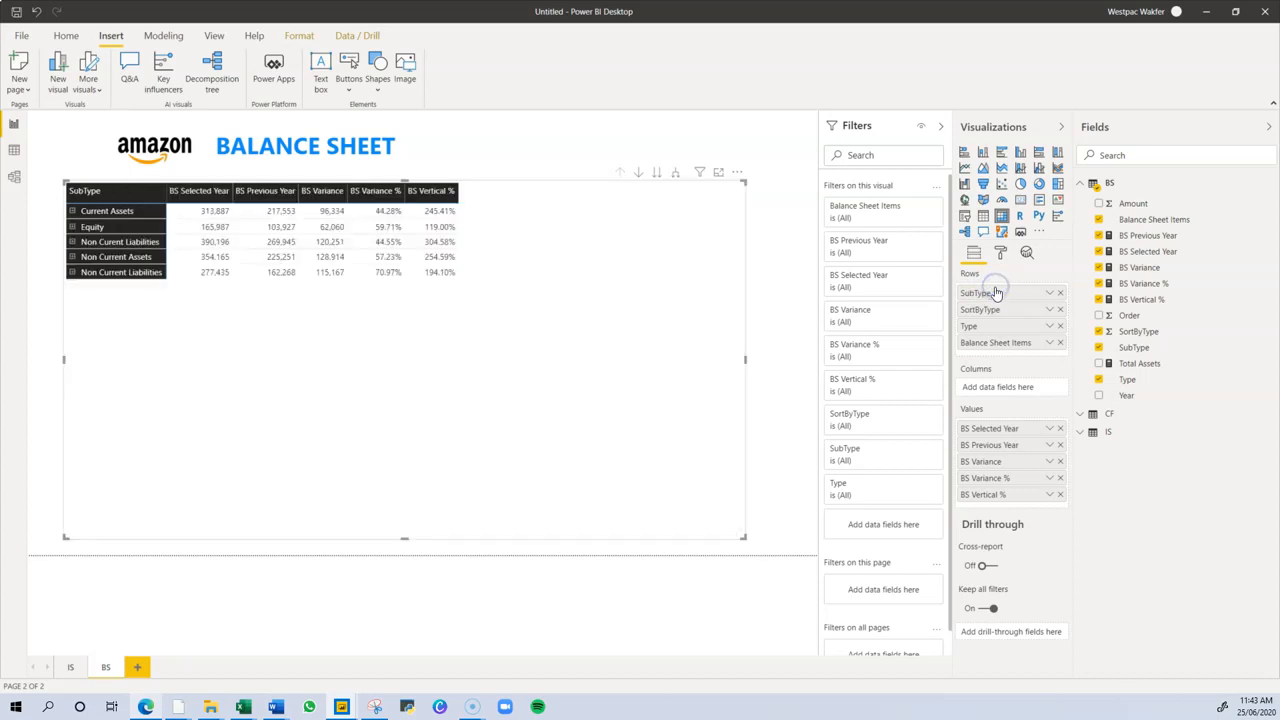
pyautogui.click(677, 173)
pyautogui.click(677, 173)
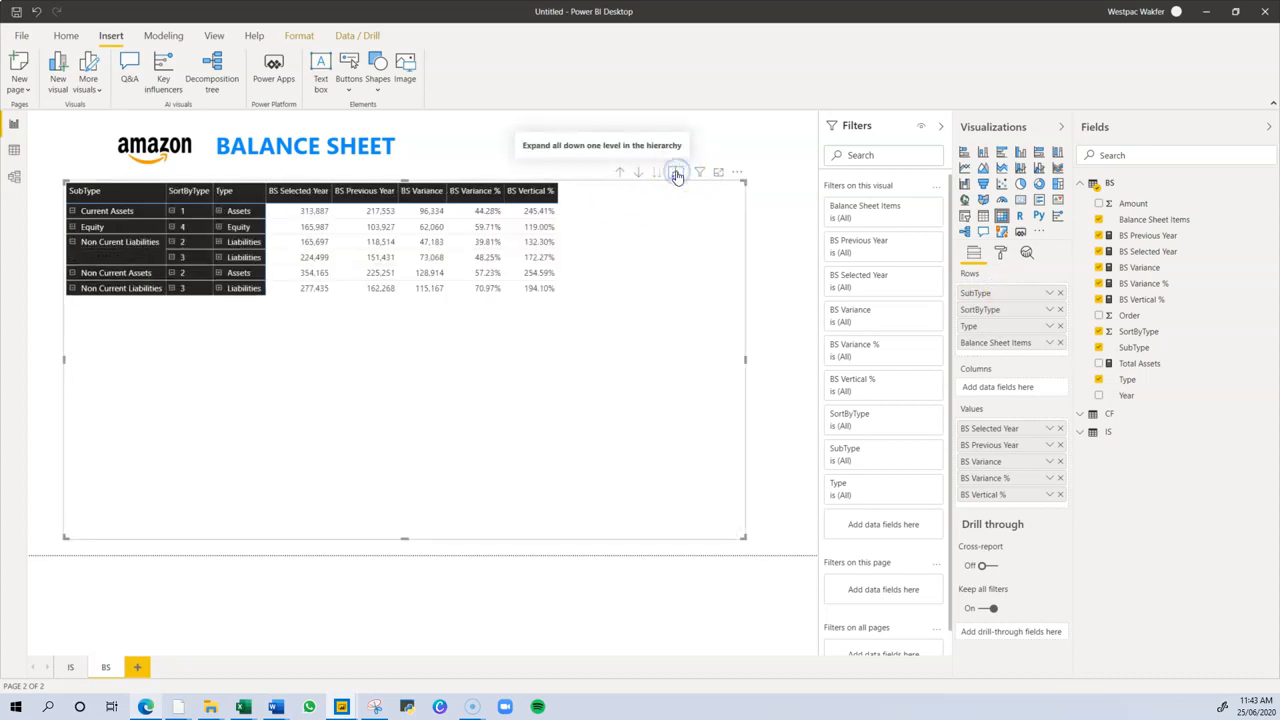
pyautogui.click(677, 173)
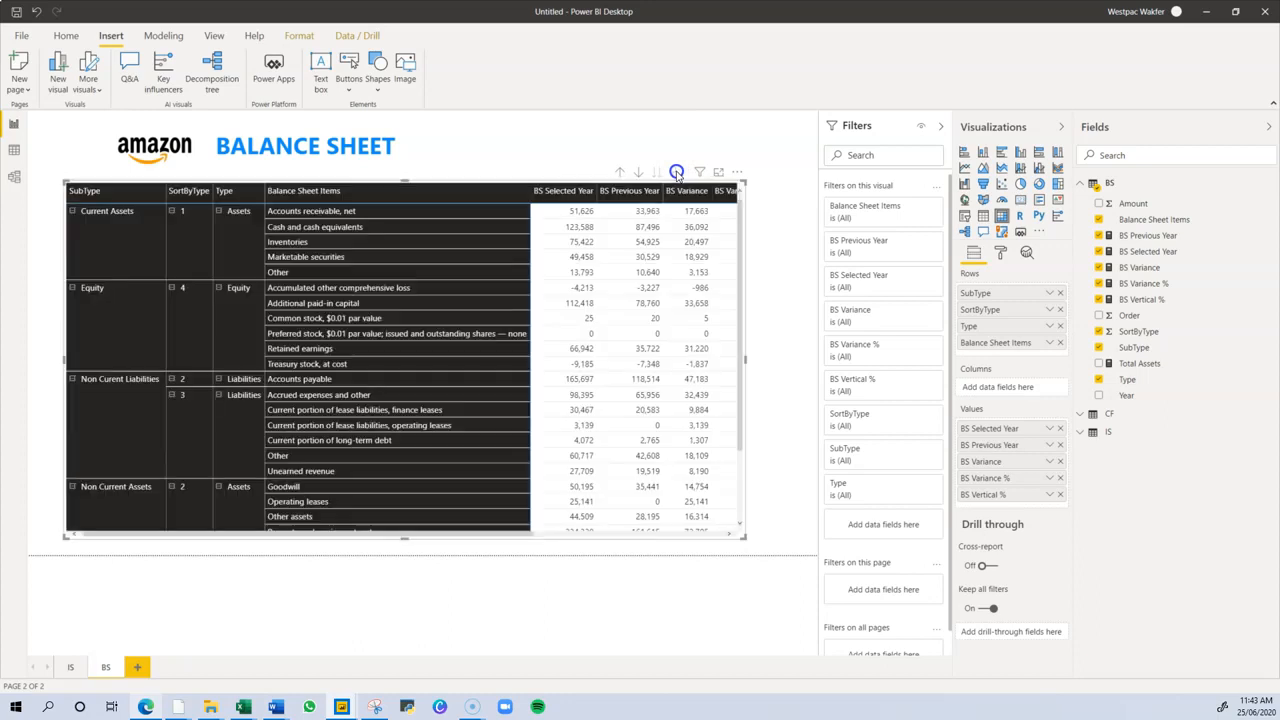
# Reorder the matrix rows to SortByType, Type, SubType and Balance Sheet Items, and expand every level
pyautogui.moveTo(971, 327); pyautogui.dragTo(977, 292)
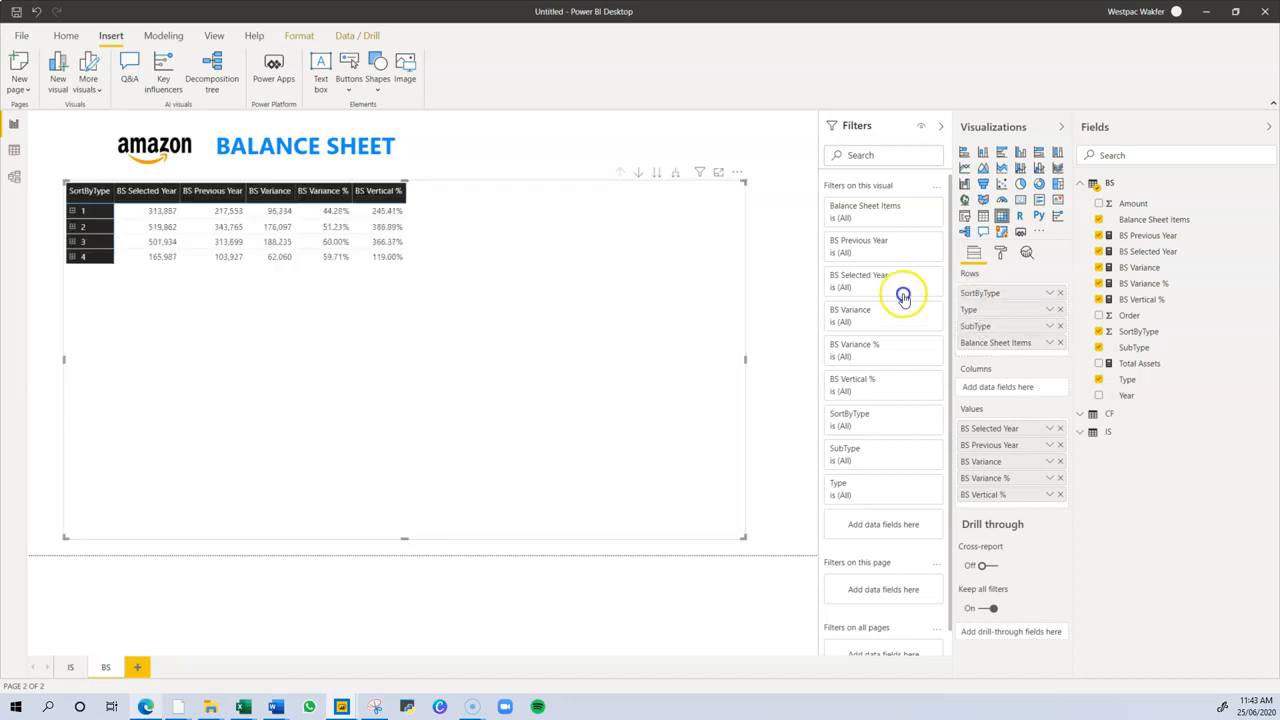
pyautogui.click(677, 174)
pyautogui.click(677, 174)
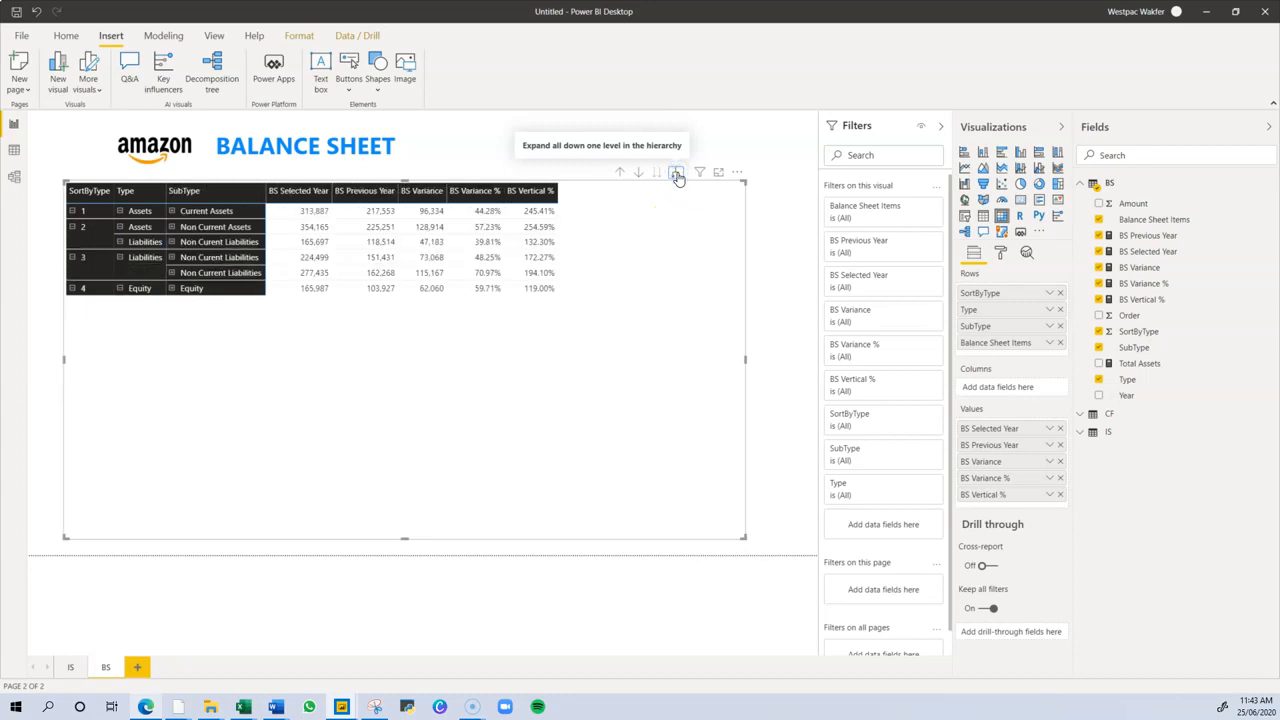
pyautogui.click(677, 174)
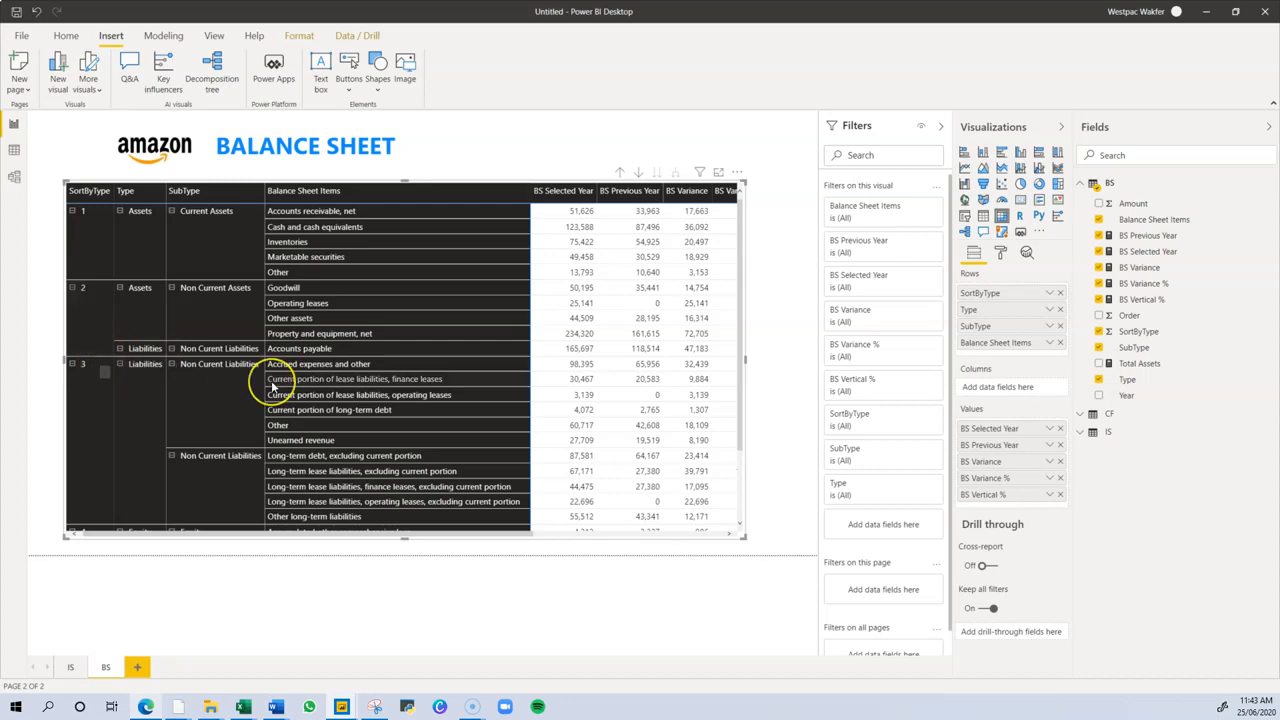
pyautogui.scroll(-3, 272, 387)
pyautogui.scroll(3, 272, 387)
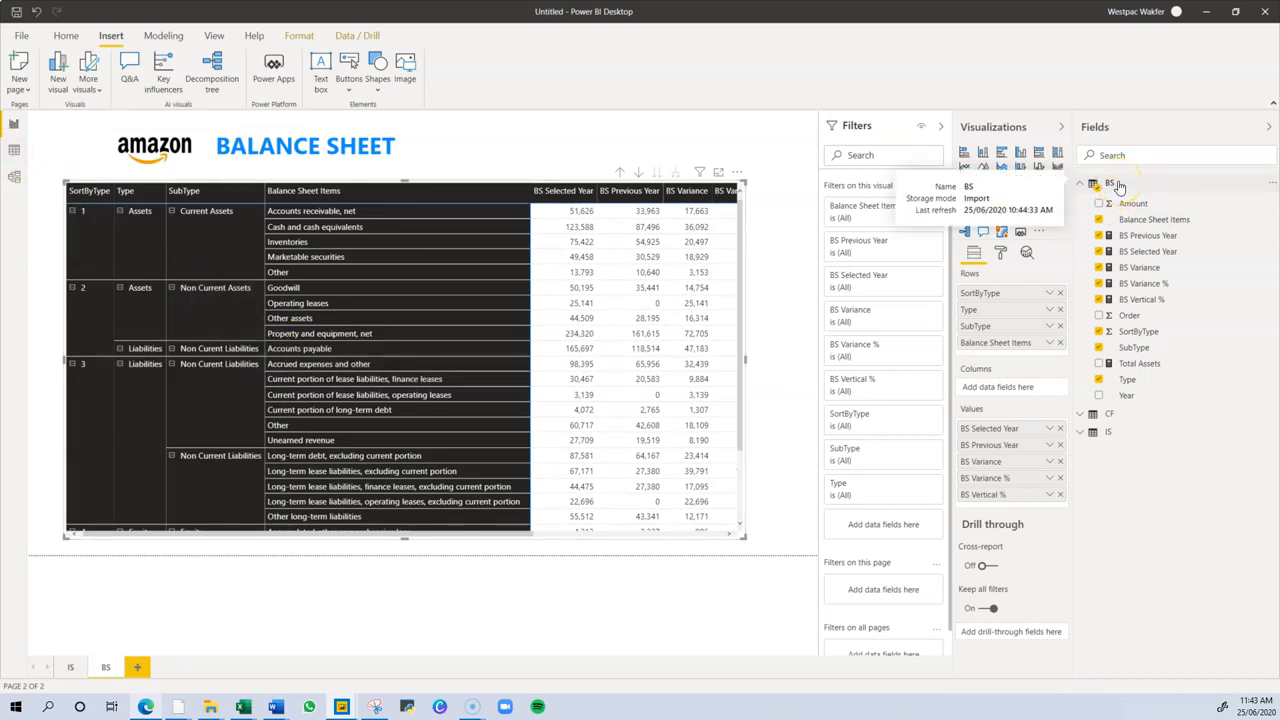
# Examine the SubType and SortByType values in the BS data table, particularly those of the Accounts payable rows
pyautogui.click(14, 149)
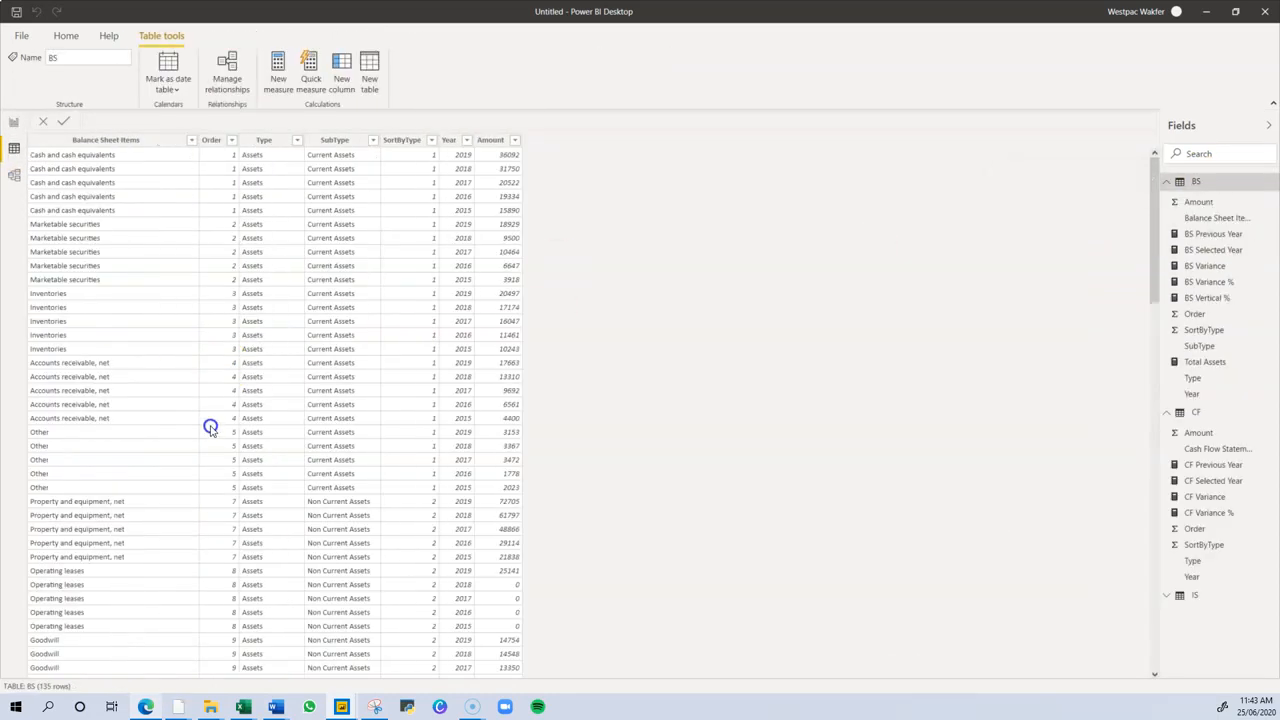
pyautogui.scroll(-5, 210, 430)
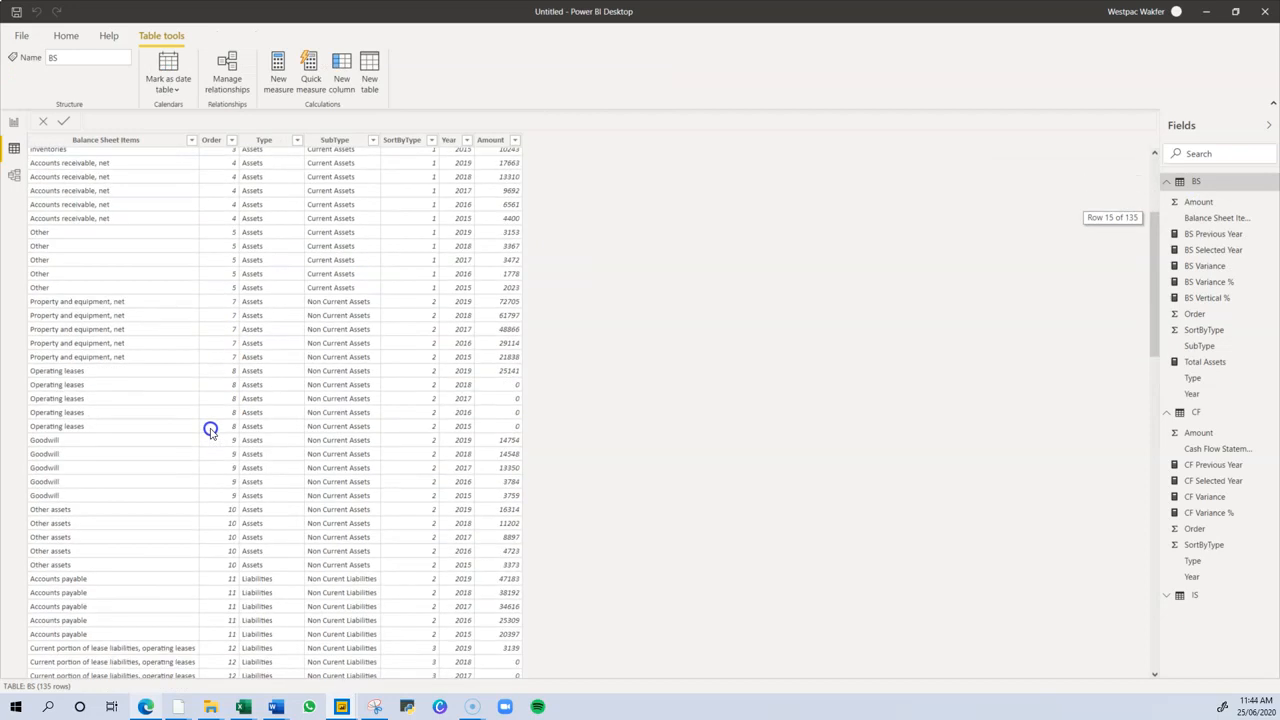
pyautogui.scroll(-14, 210, 430)
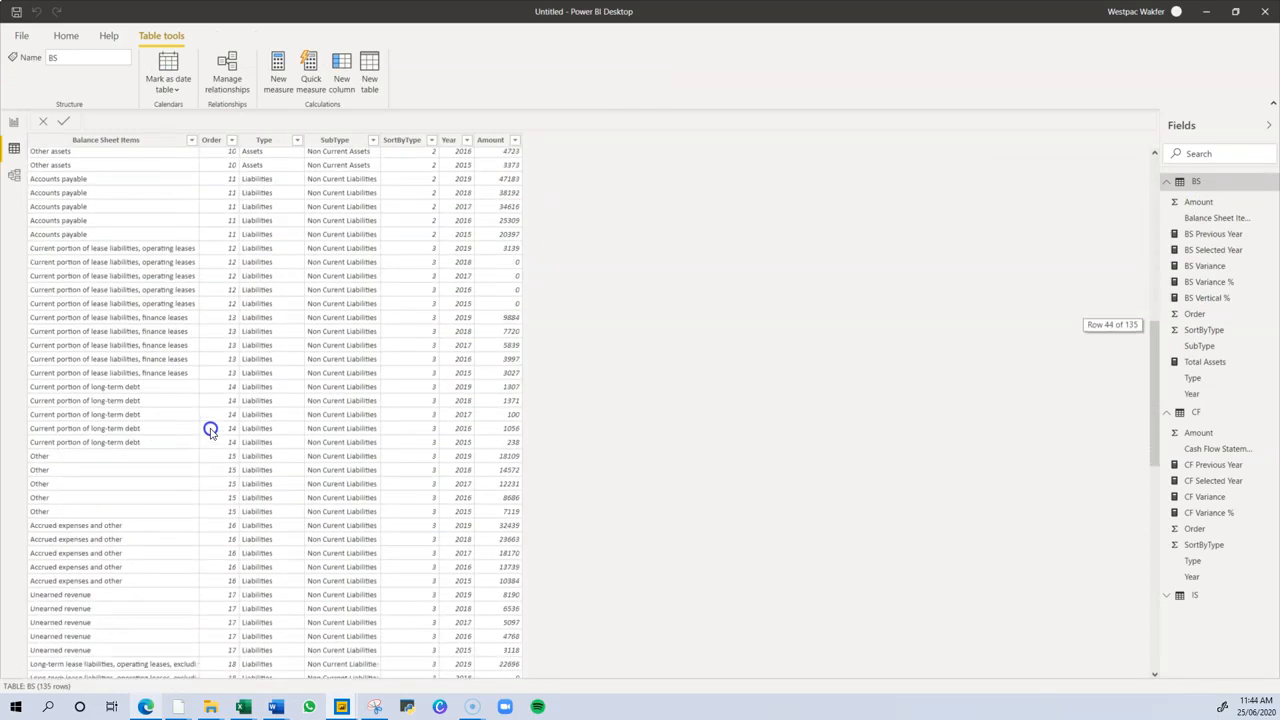
pyautogui.scroll(-5, 210, 430)
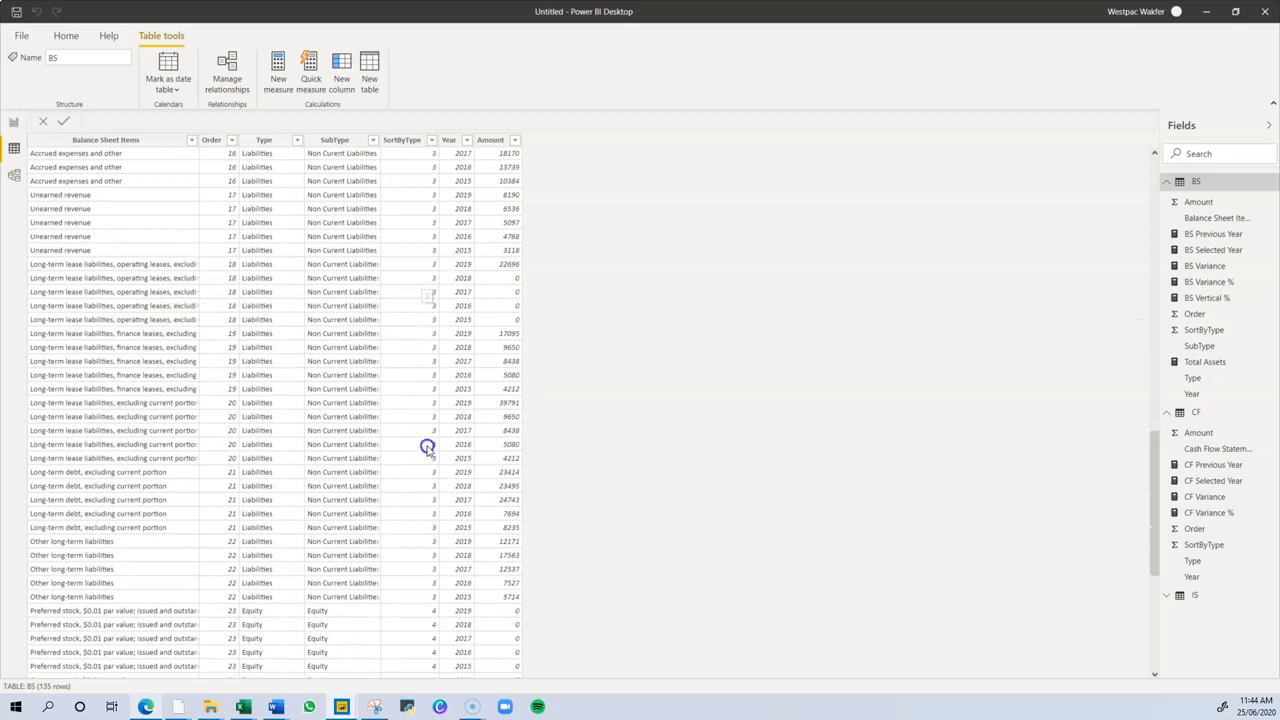
pyautogui.scroll(3, 428, 508)
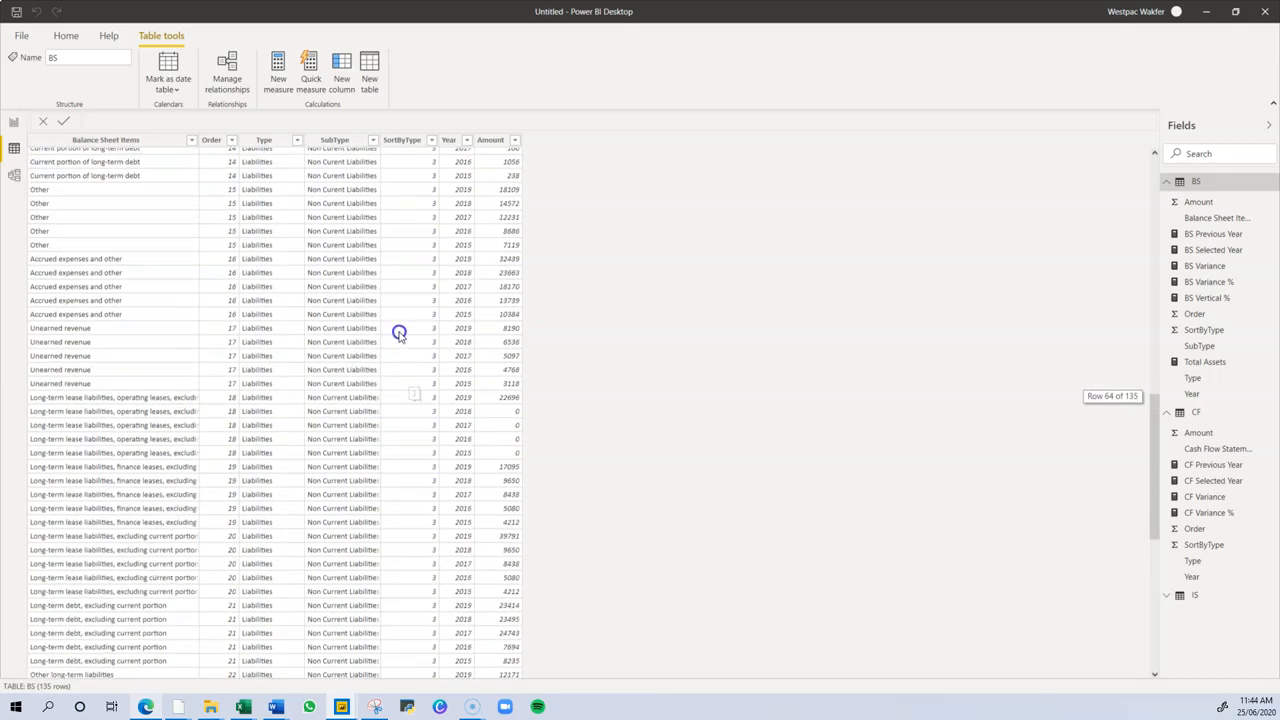
pyautogui.scroll(5, 400, 392)
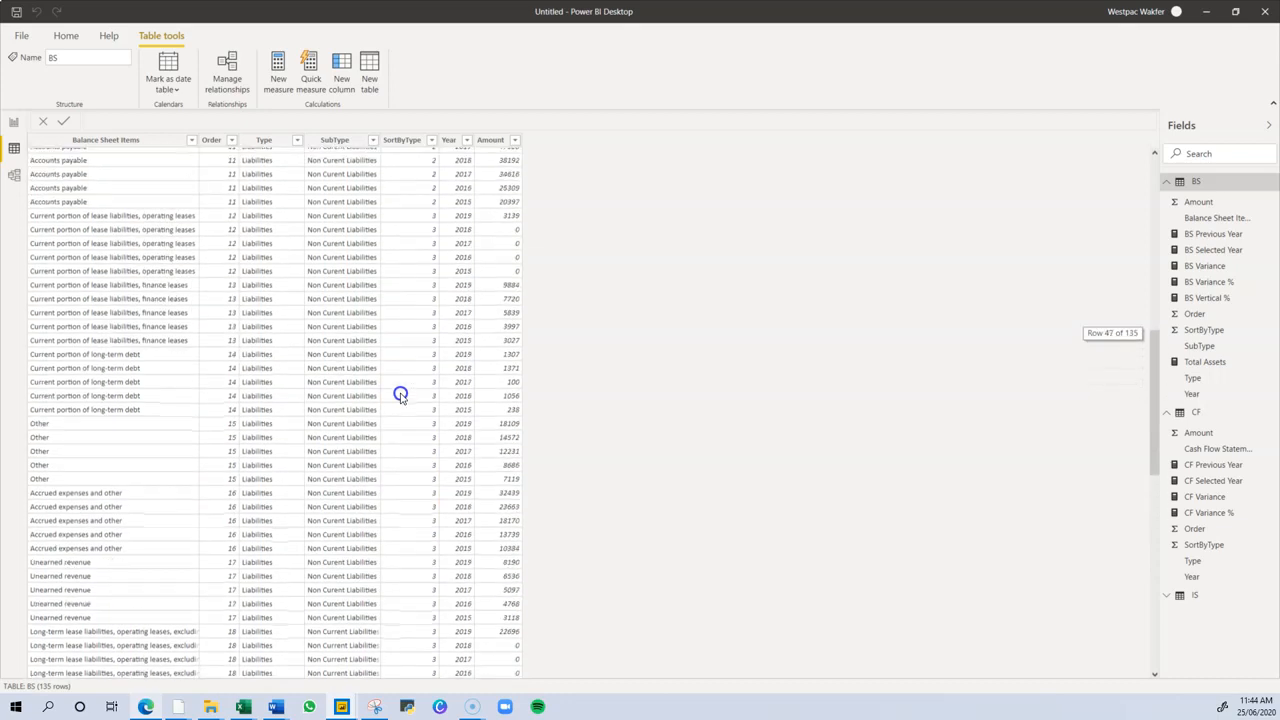
pyautogui.scroll(4, 400, 395)
pyautogui.click(388, 314)
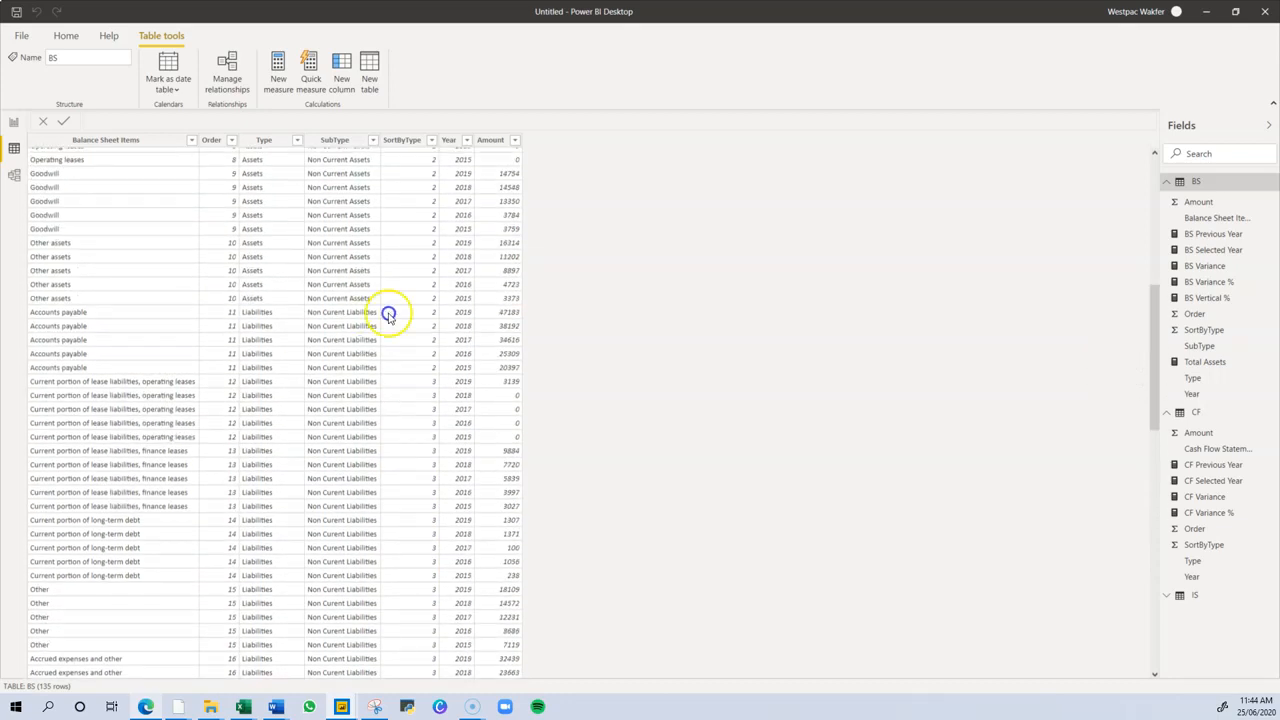
pyautogui.click(106, 314)
pyautogui.click(424, 313)
pyautogui.click(420, 341)
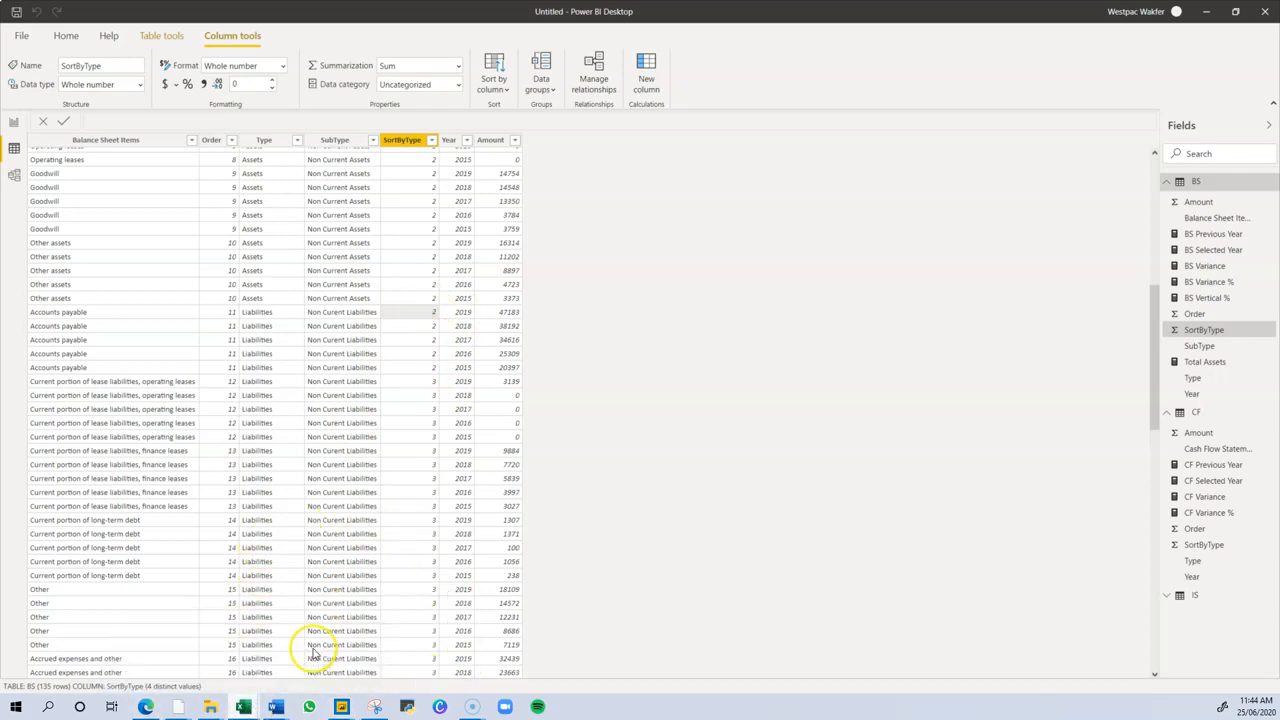
# Switch to the Excel workbook and set the SortByType of Accounts payable to 3 on the BS sheet
pyautogui.hotkey('alt', 'Tab')
pyautogui.click(548, 372)
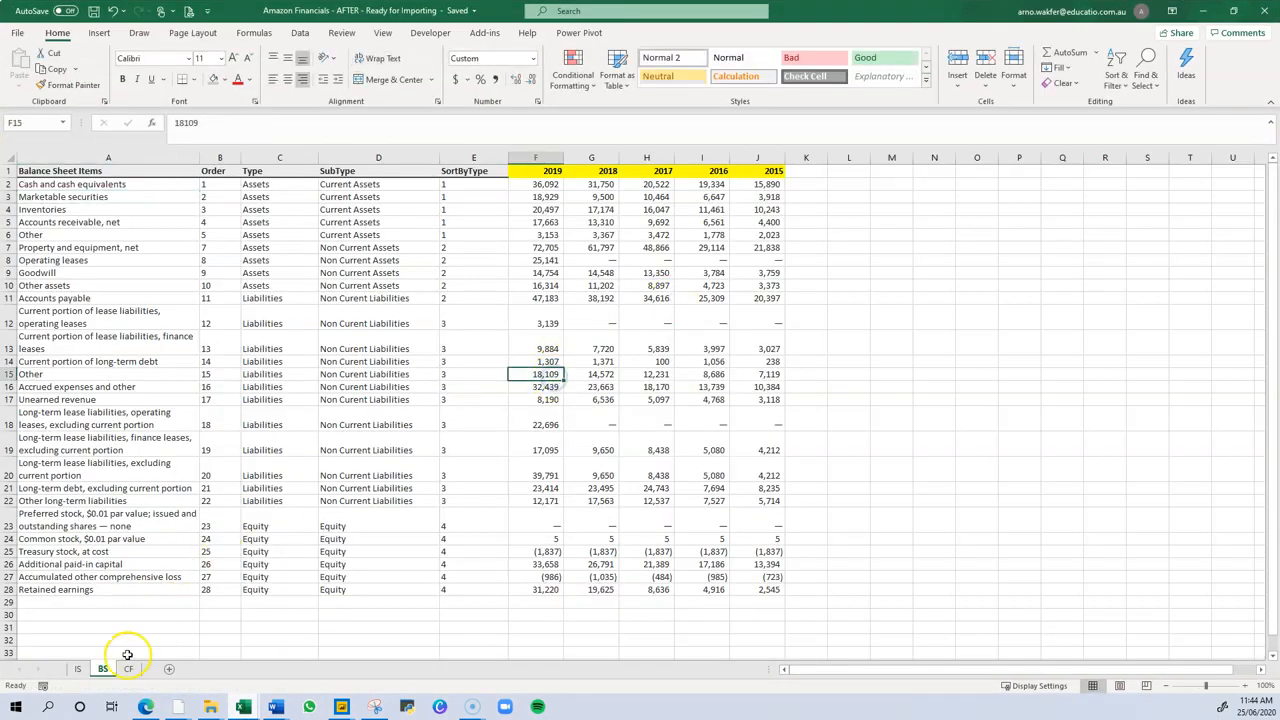
pyautogui.click(143, 452)
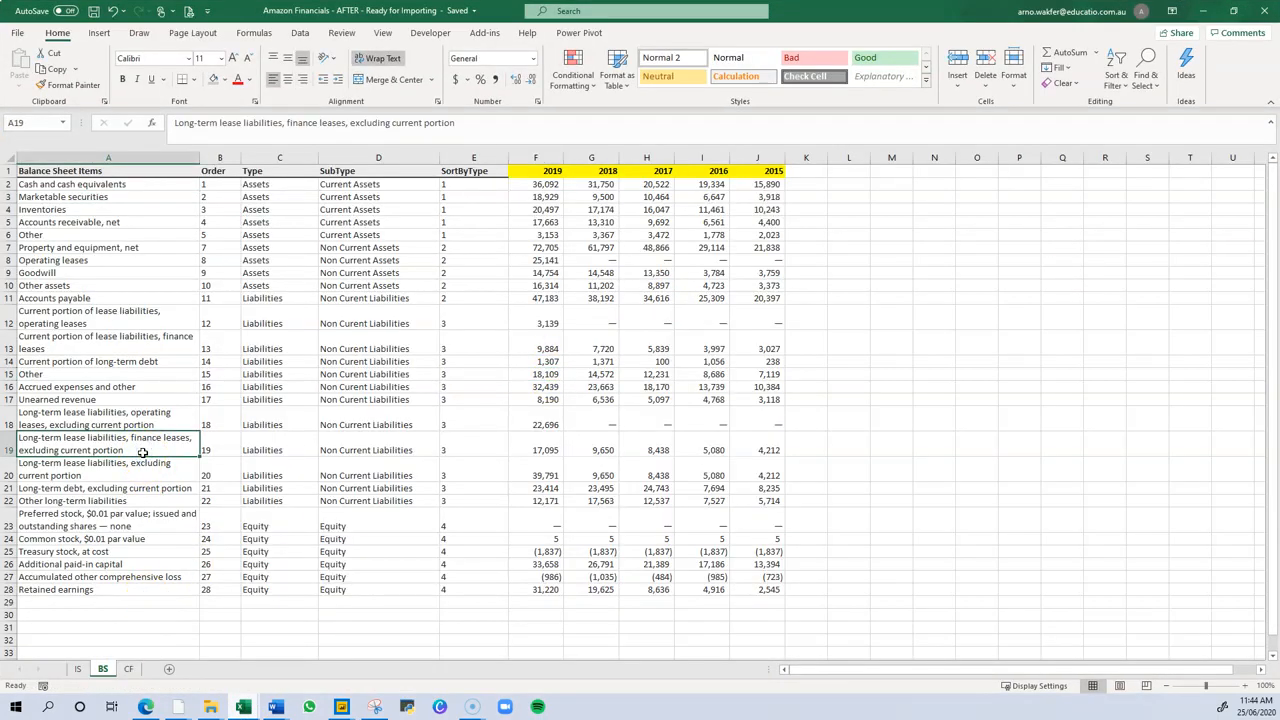
pyautogui.click(64, 285)
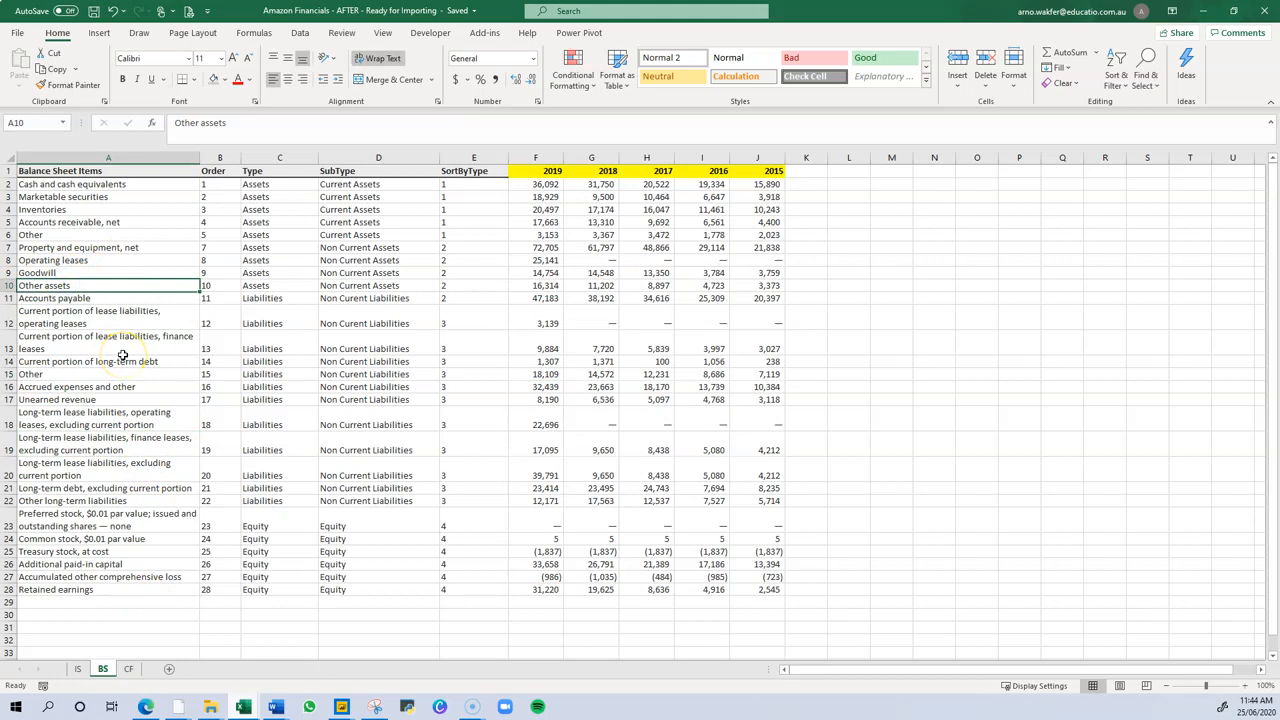
pyautogui.press('Down')
pyautogui.press('Right')
pyautogui.press('Right')
pyautogui.press('Right')
pyautogui.press('Right')
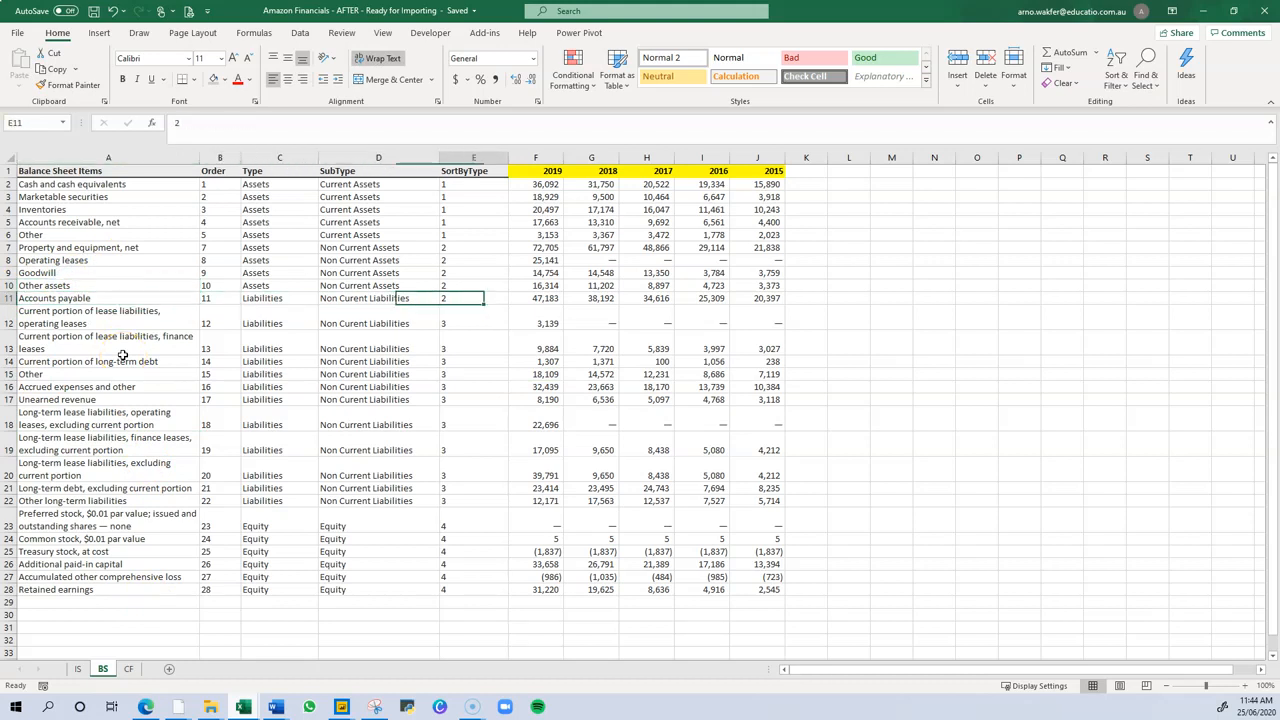
pyautogui.keyDown('ctrl'); pyautogui.click(443, 318); pyautogui.keyUp('ctrl')
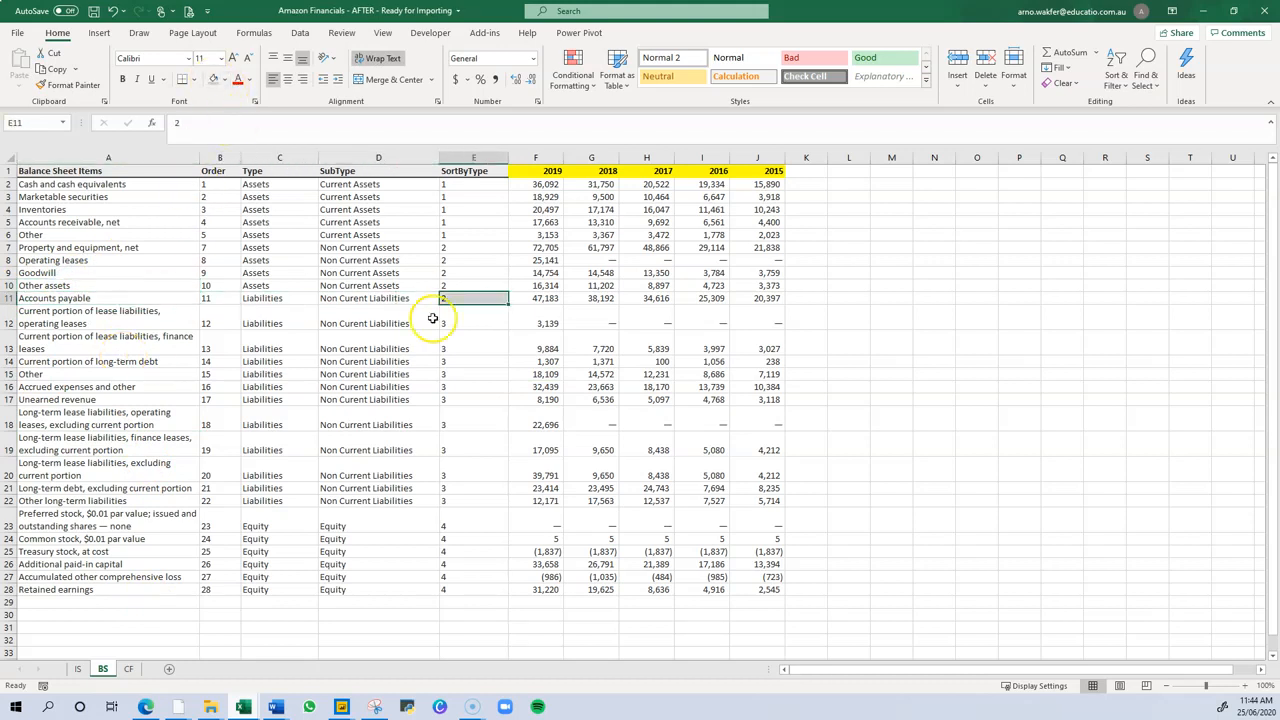
pyautogui.moveTo(510, 328); pyautogui.dragTo(466, 294)
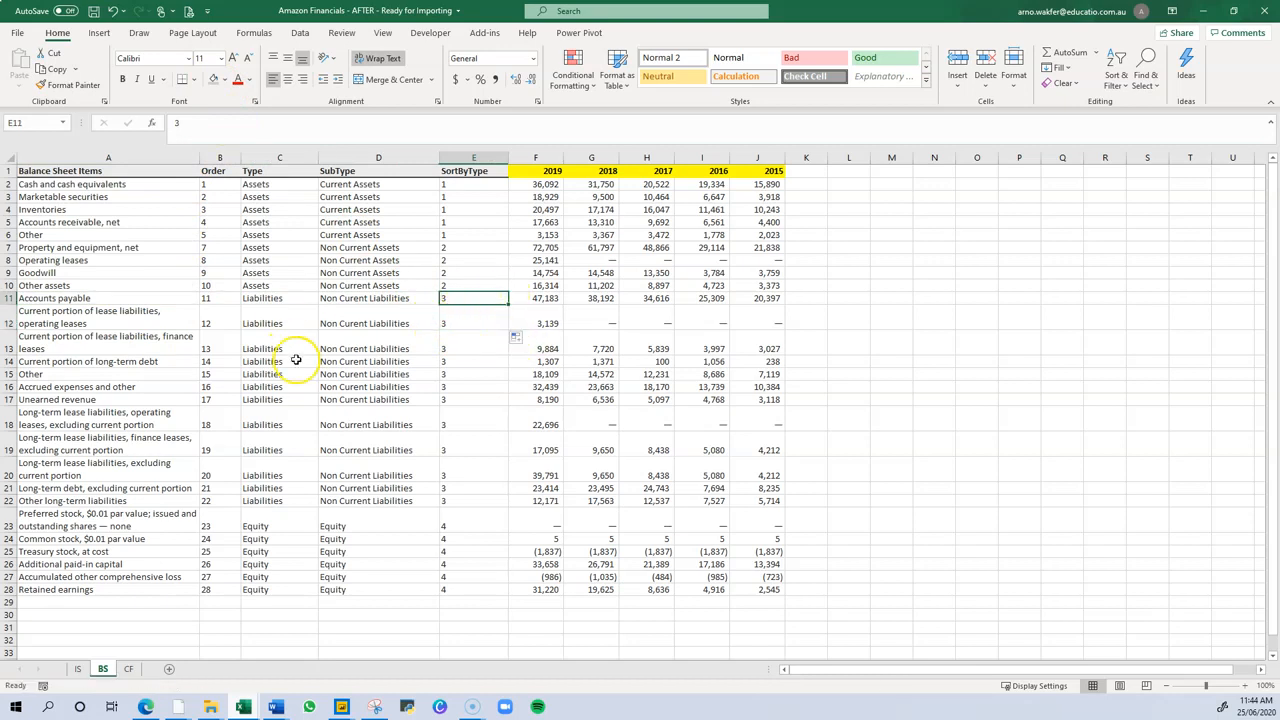
# Save the workbook with the corrected Accounts payable row
pyautogui.click(10, 298)
pyautogui.click(460, 296)
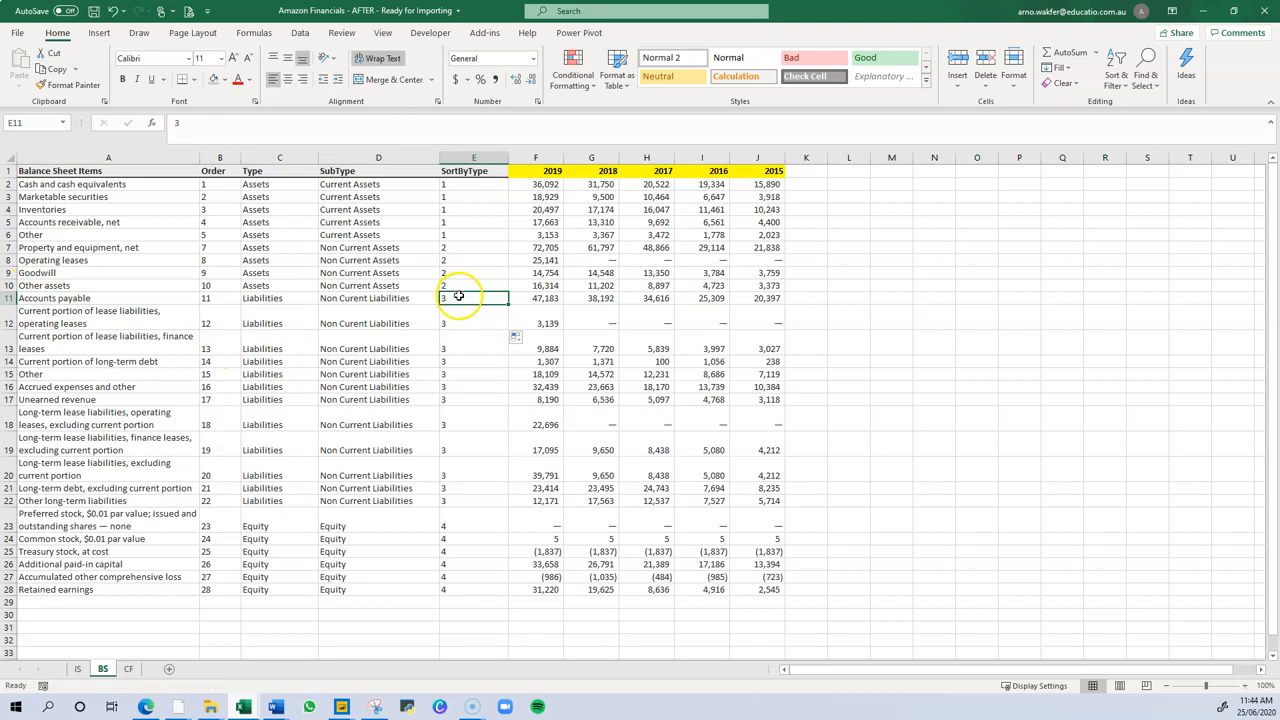
pyautogui.click(93, 11)
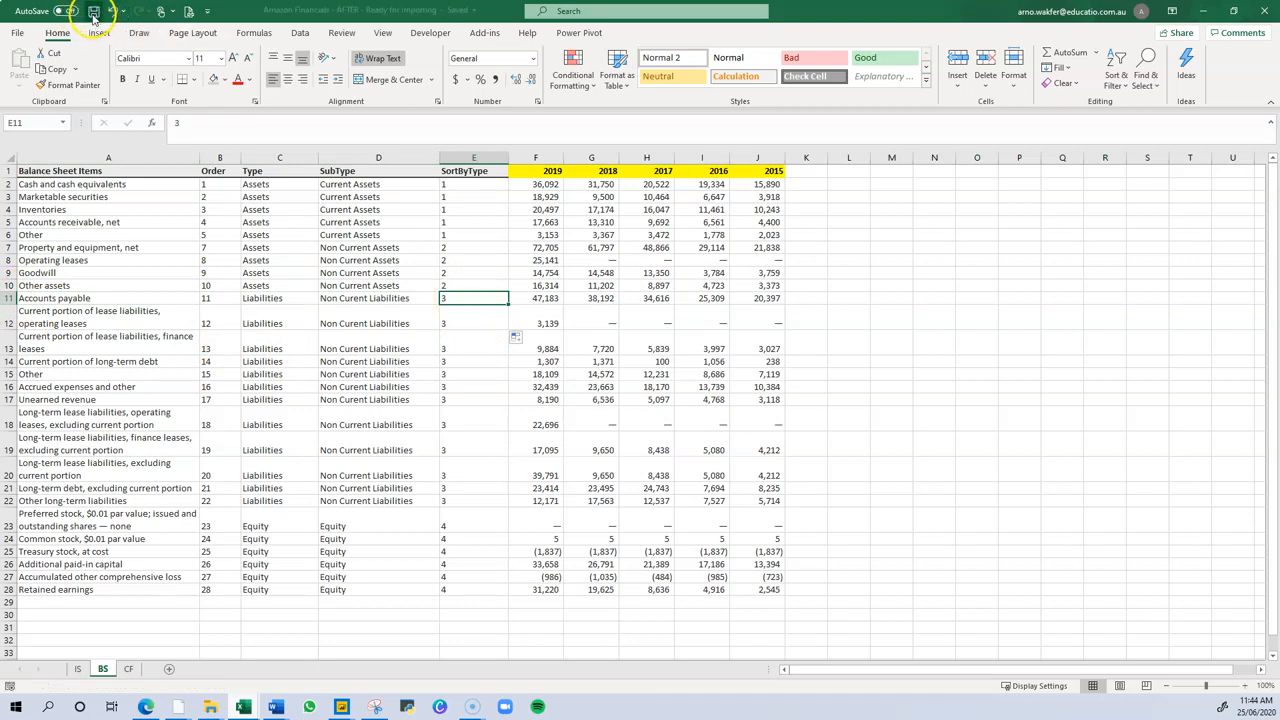
# Return to the untitled Power BI Desktop file and refresh the report data from the Balance Sheet page
pyautogui.moveTo(341, 707)
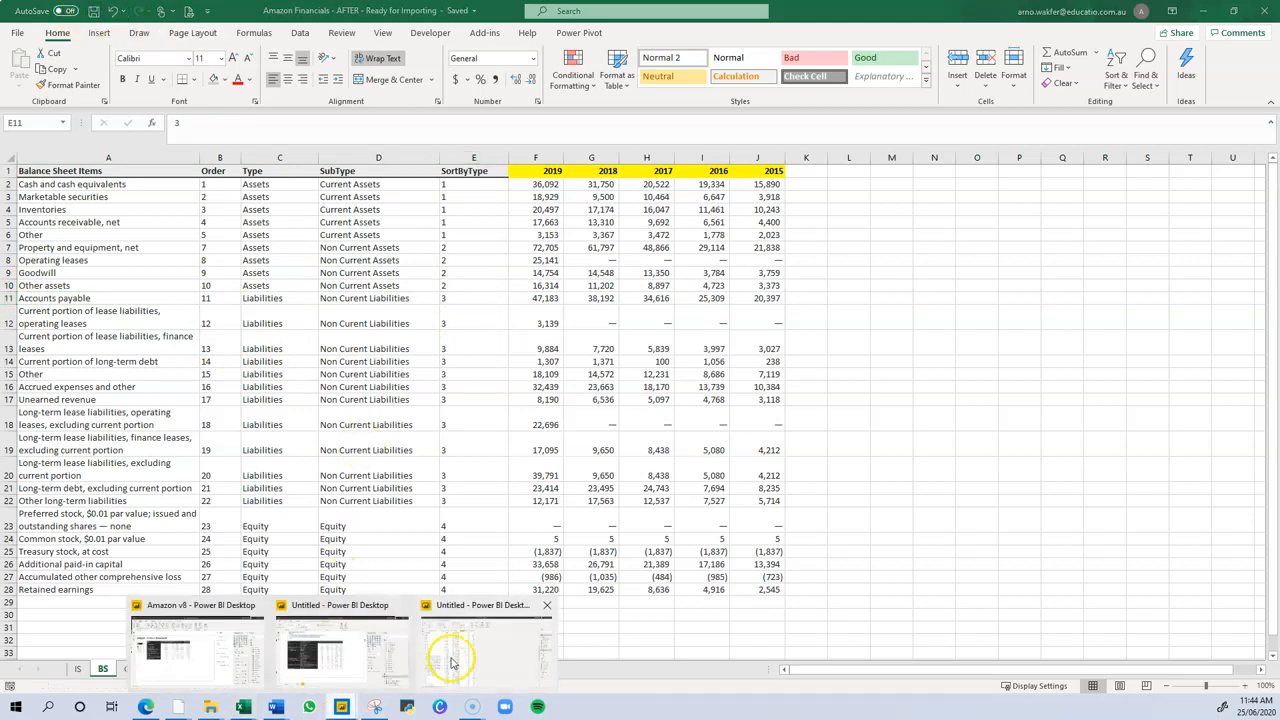
pyautogui.click(455, 645)
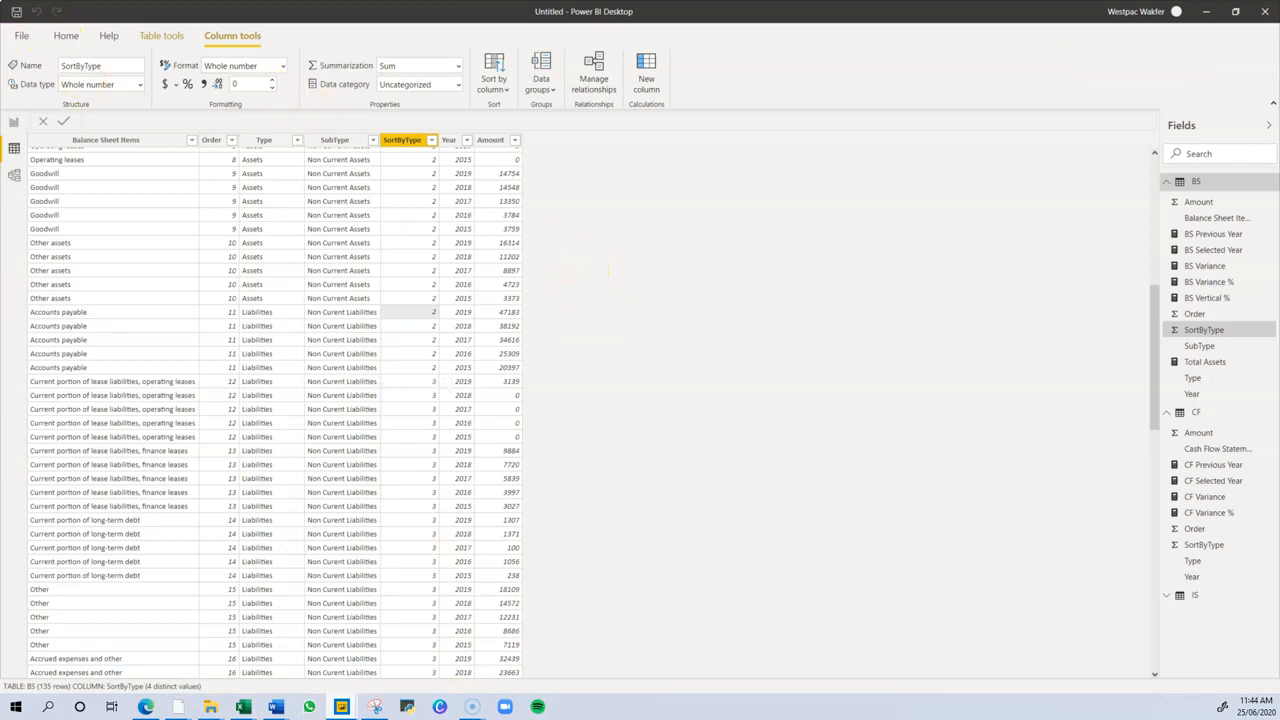
pyautogui.click(66, 36)
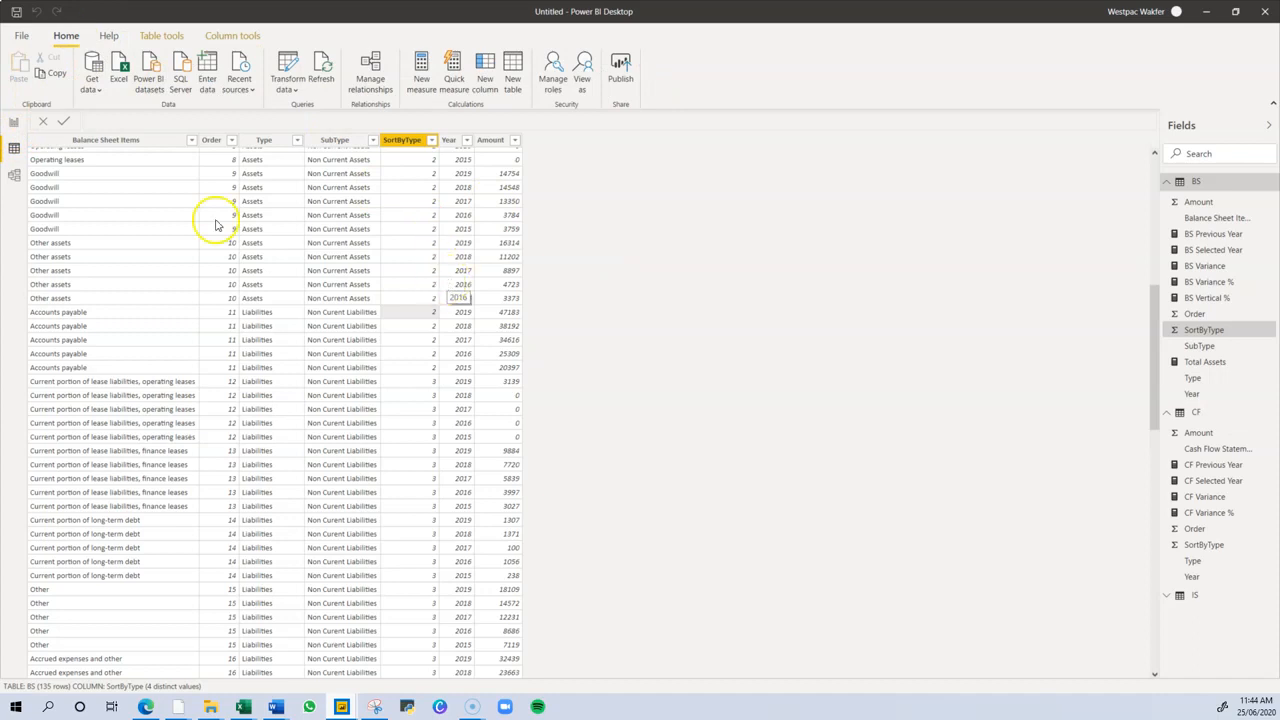
pyautogui.click(14, 122)
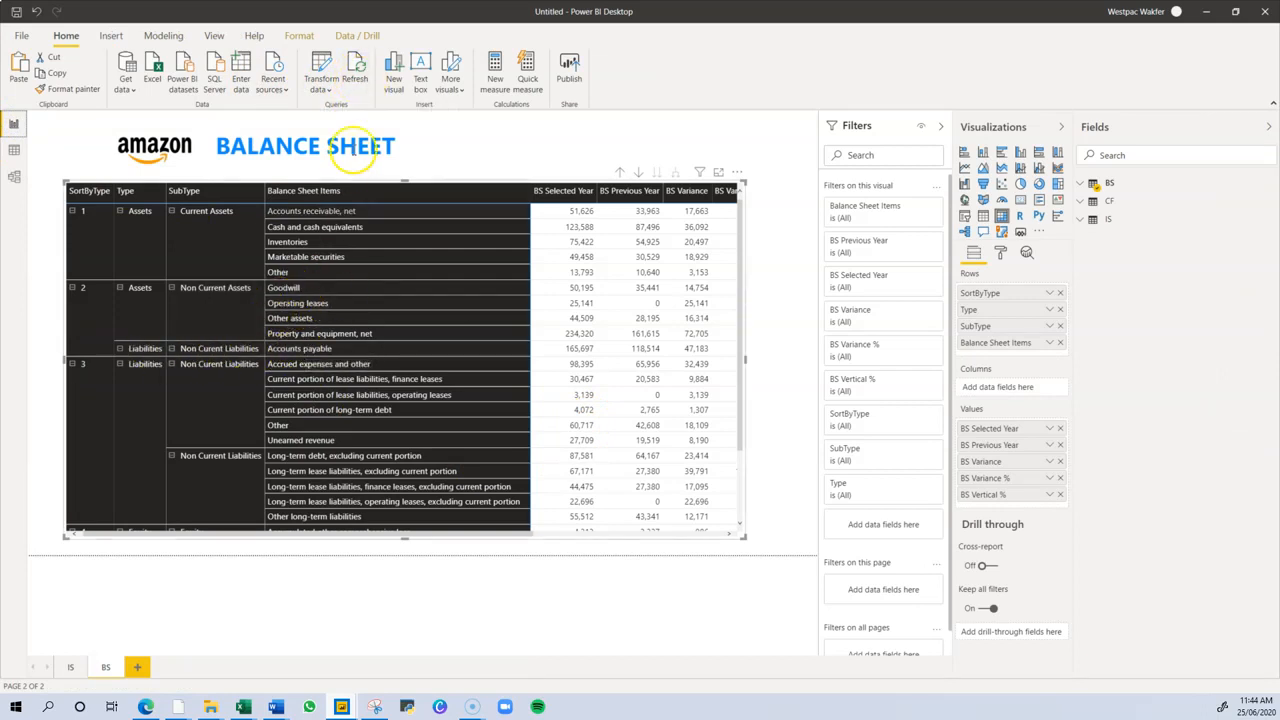
pyautogui.click(358, 65)
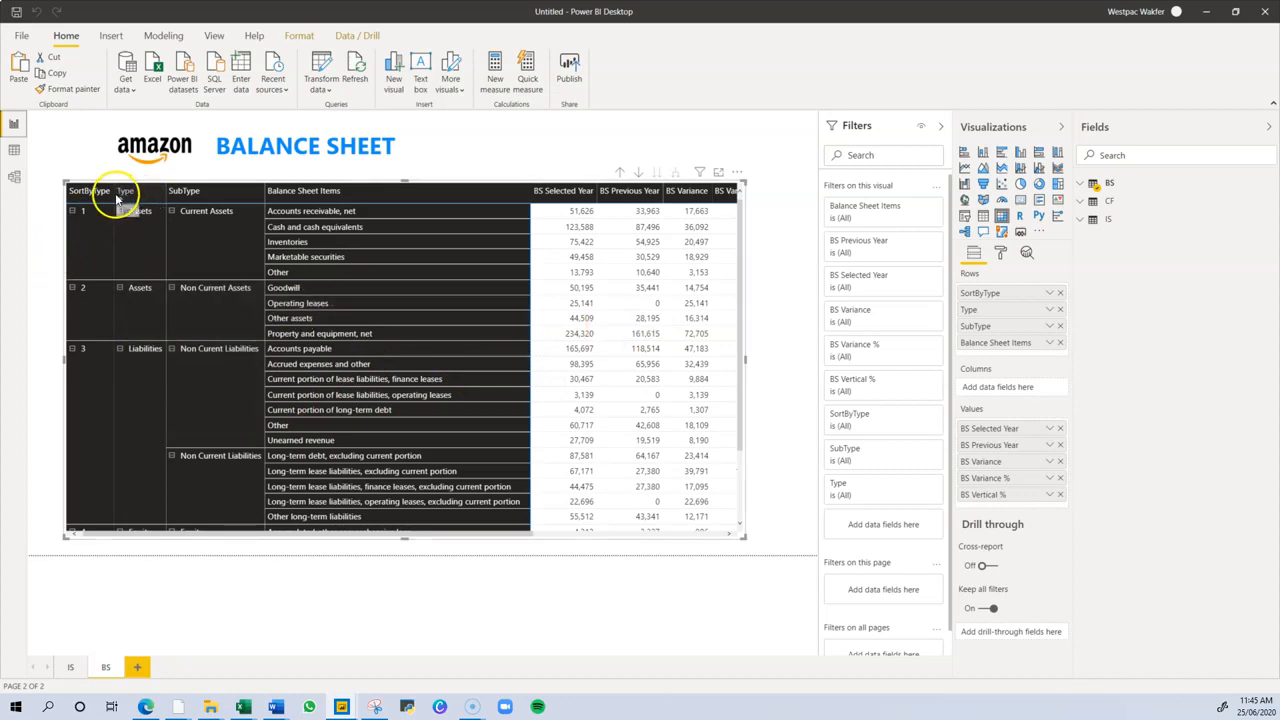
# Collapse the SortByType column of the matrix to zero width and widen the matrix to fit all five value columns
pyautogui.moveTo(113, 190); pyautogui.dragTo(68, 194)
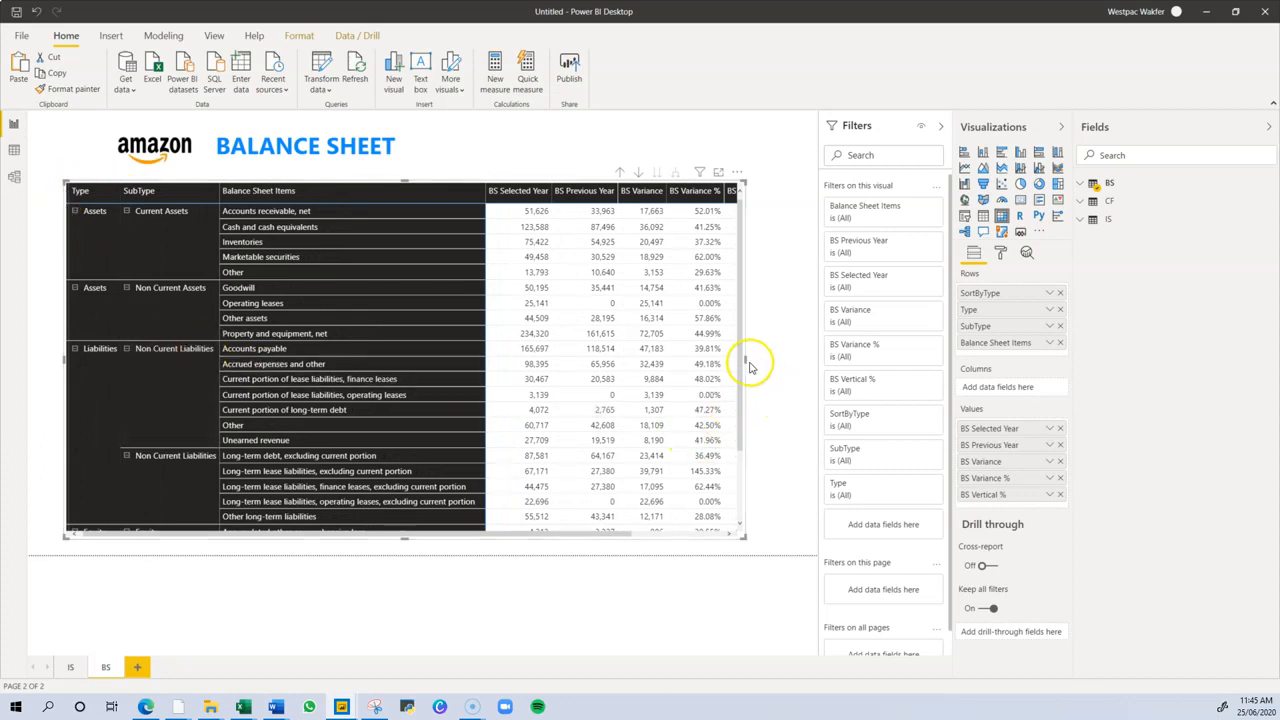
pyautogui.moveTo(746, 358); pyautogui.dragTo(801, 364)
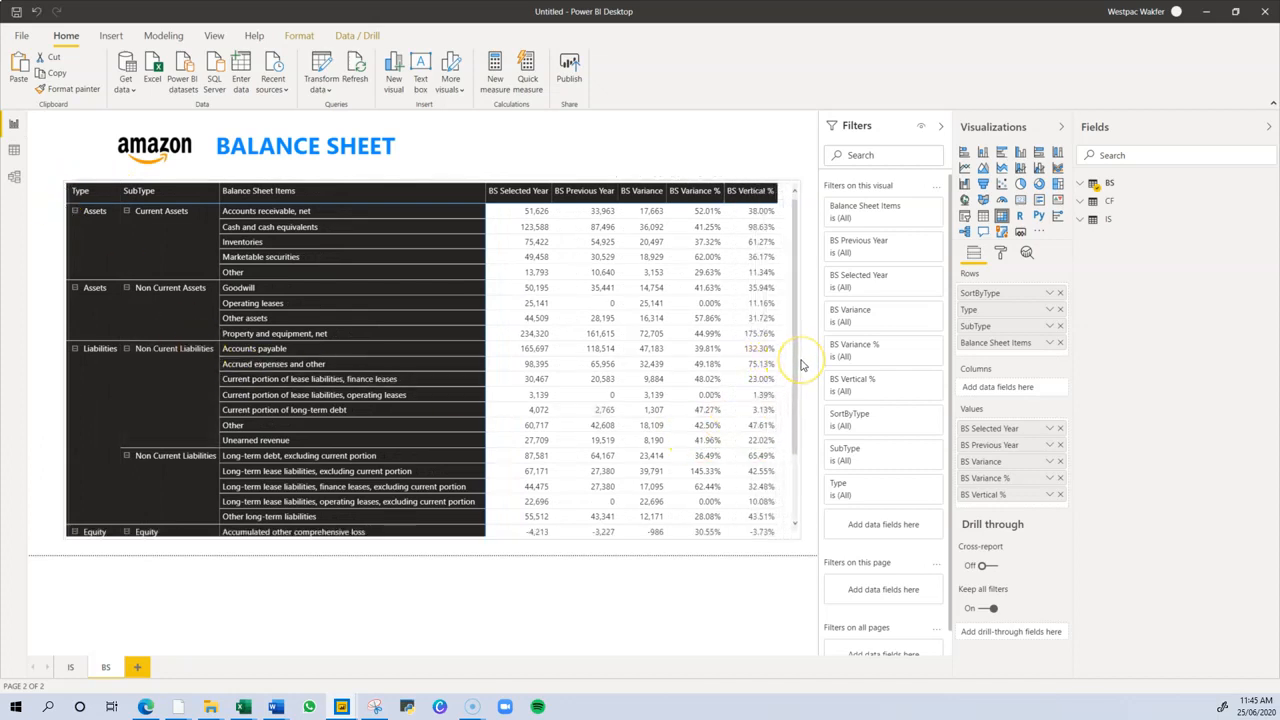
pyautogui.click(585, 137)
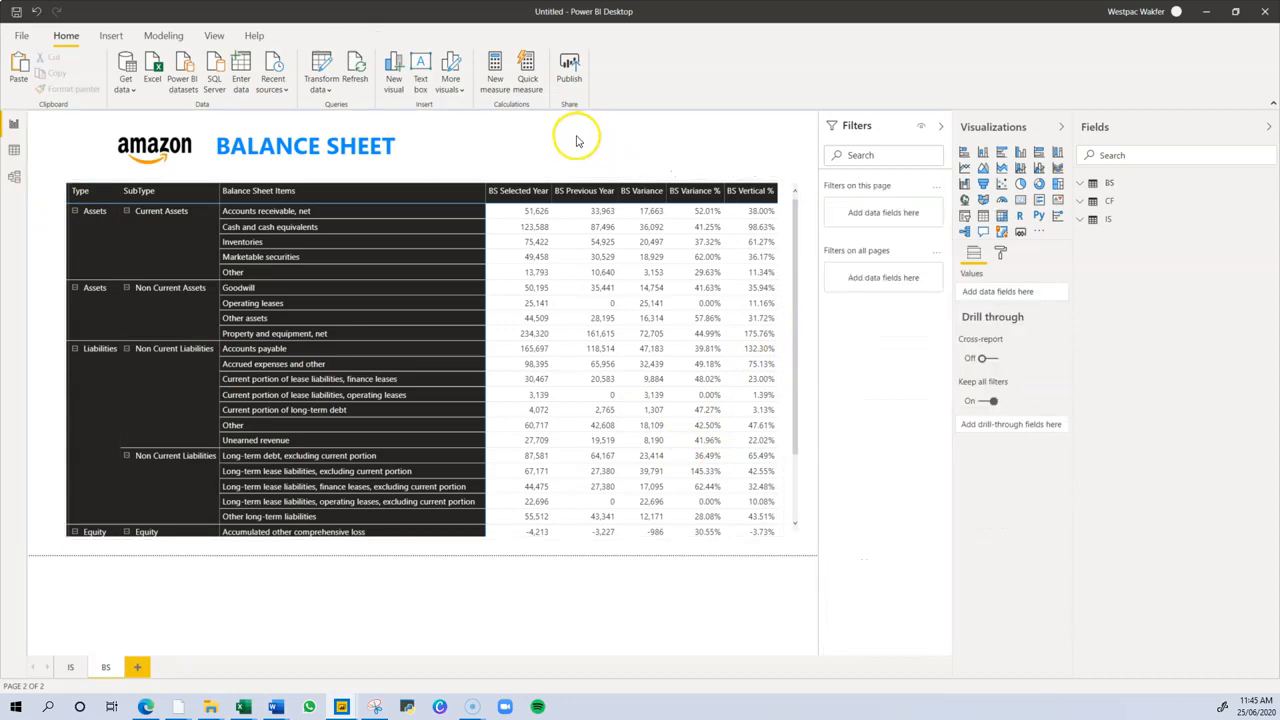
# Rename the matrix values BS Selected Year and BS Previous Year as Selected Year and Previous Year
pyautogui.click(787, 335)
pyautogui.click(1012, 344)
pyautogui.doubleClick(996, 429)
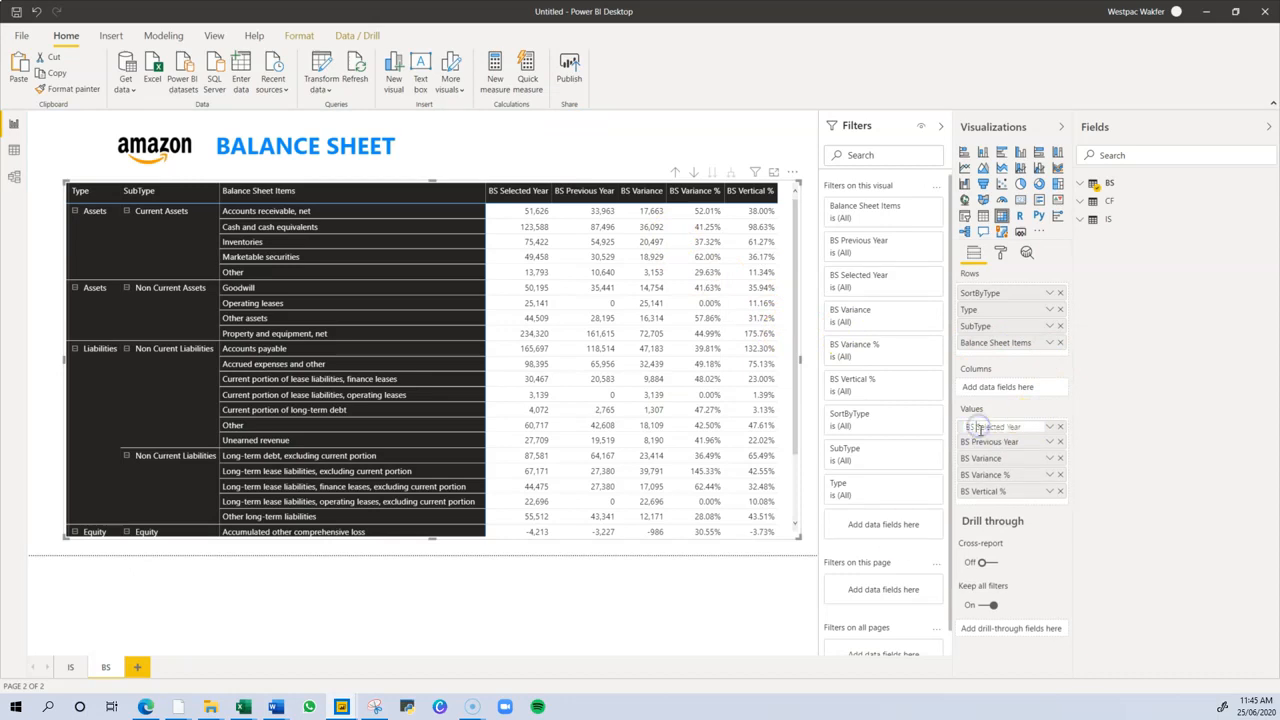
pyautogui.press('BackSpace')
pyautogui.press('BackSpace')
pyautogui.doubleClick(978, 444)
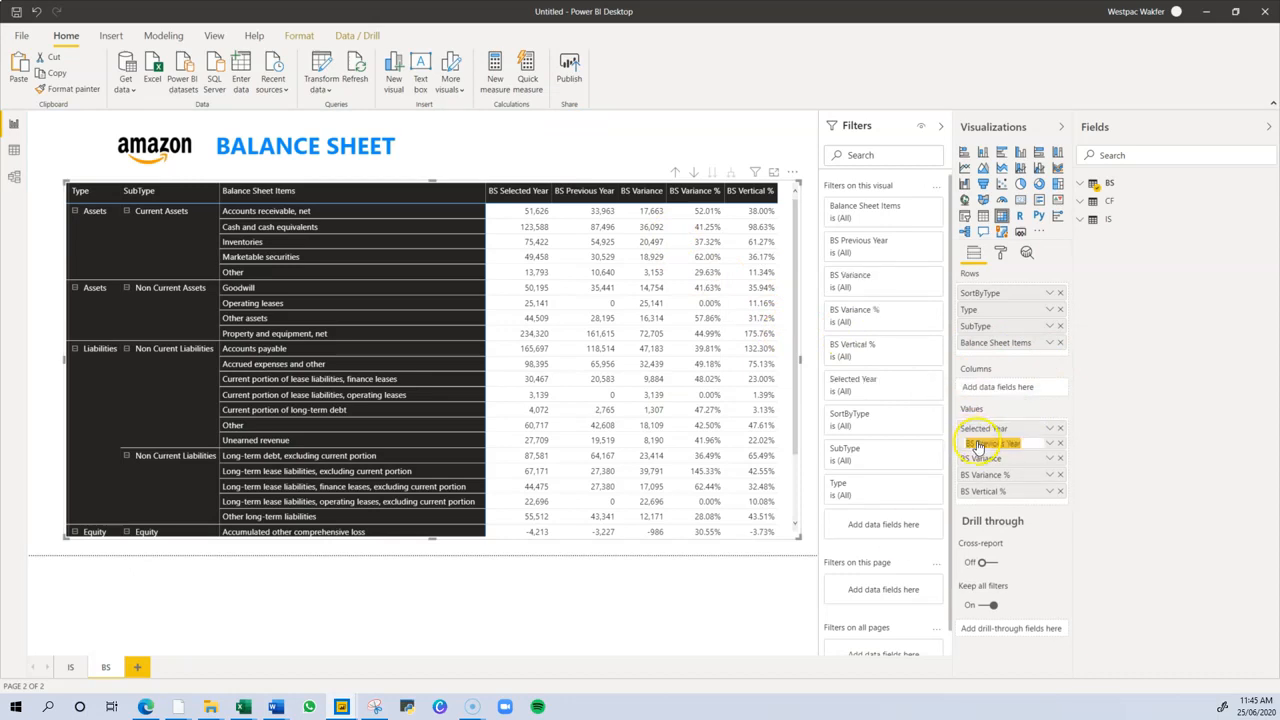
pyautogui.doubleClick(975, 446)
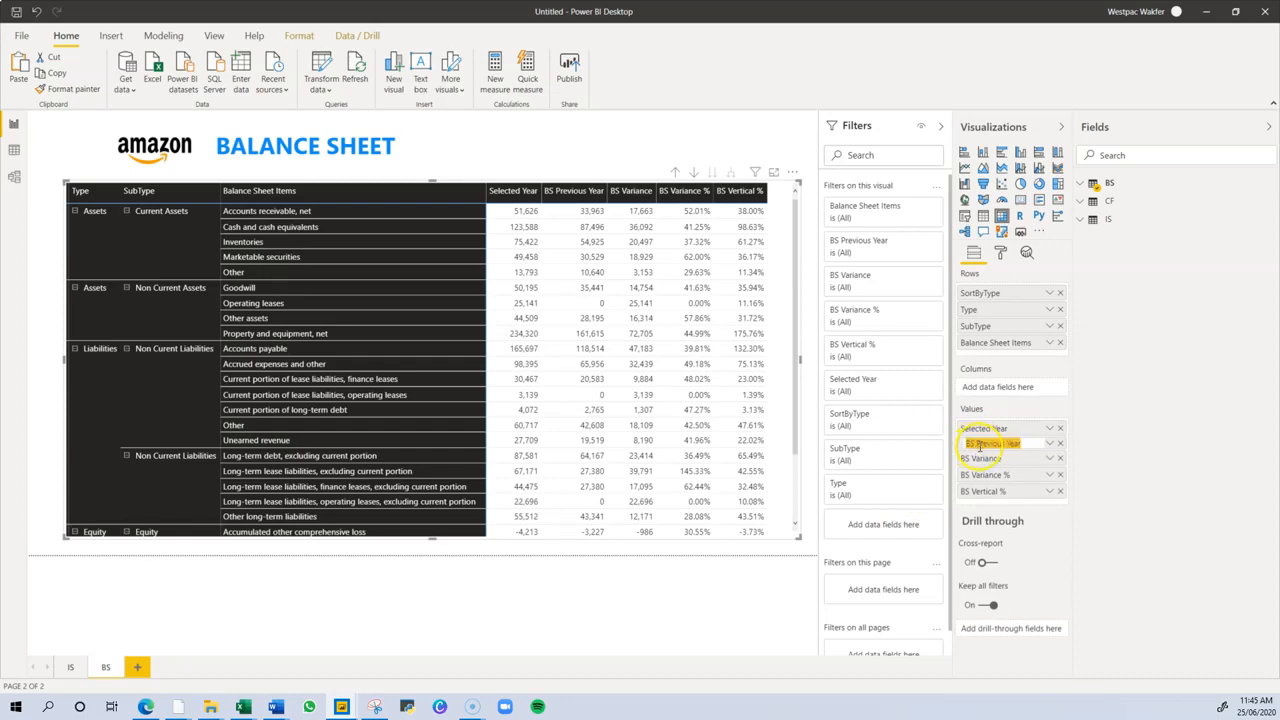
pyautogui.write('Previous Year')
pyautogui.press('Return')
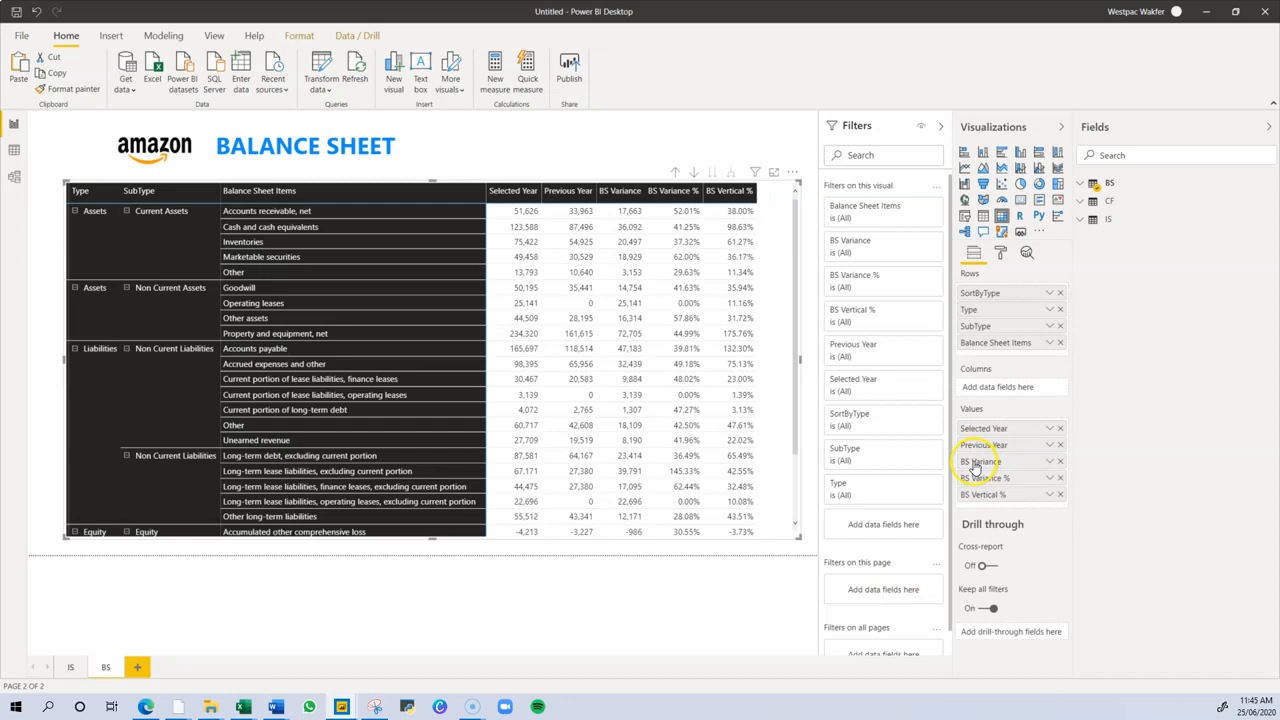
# Rename the remaining three matrix values as Variance, Variance % and Vertical %
pyautogui.doubleClick(973, 462)
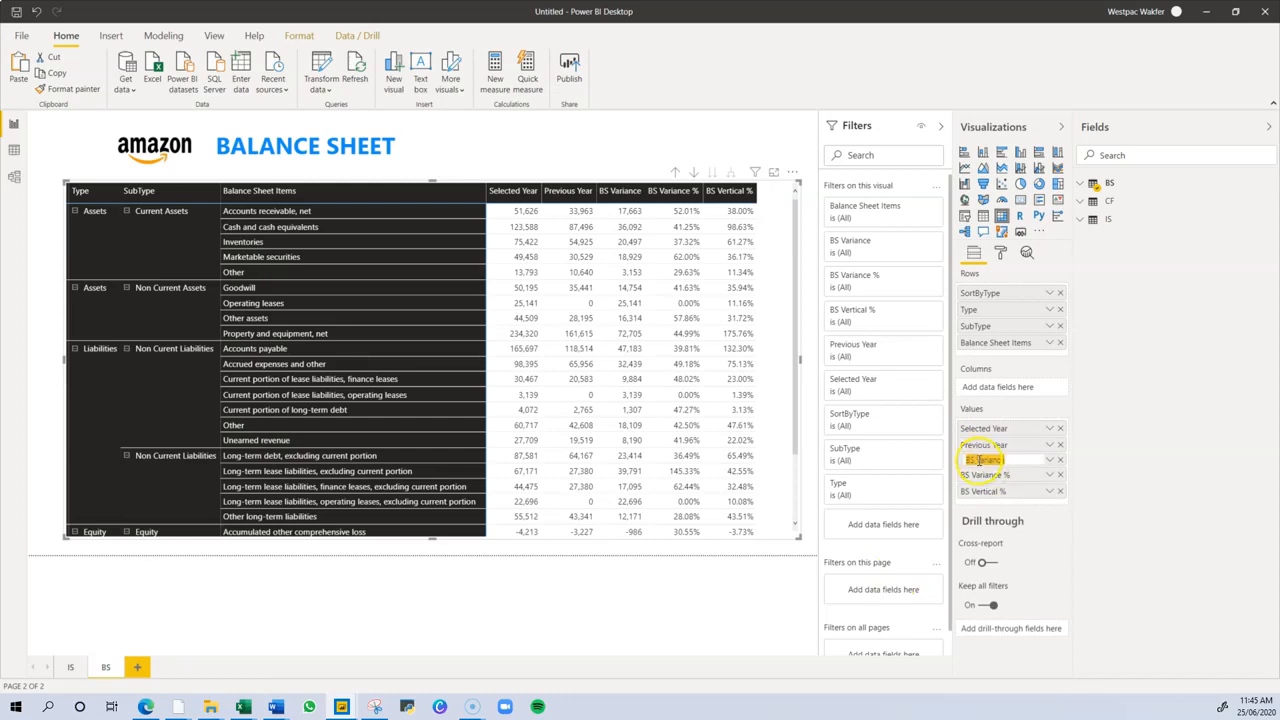
pyautogui.click(979, 460)
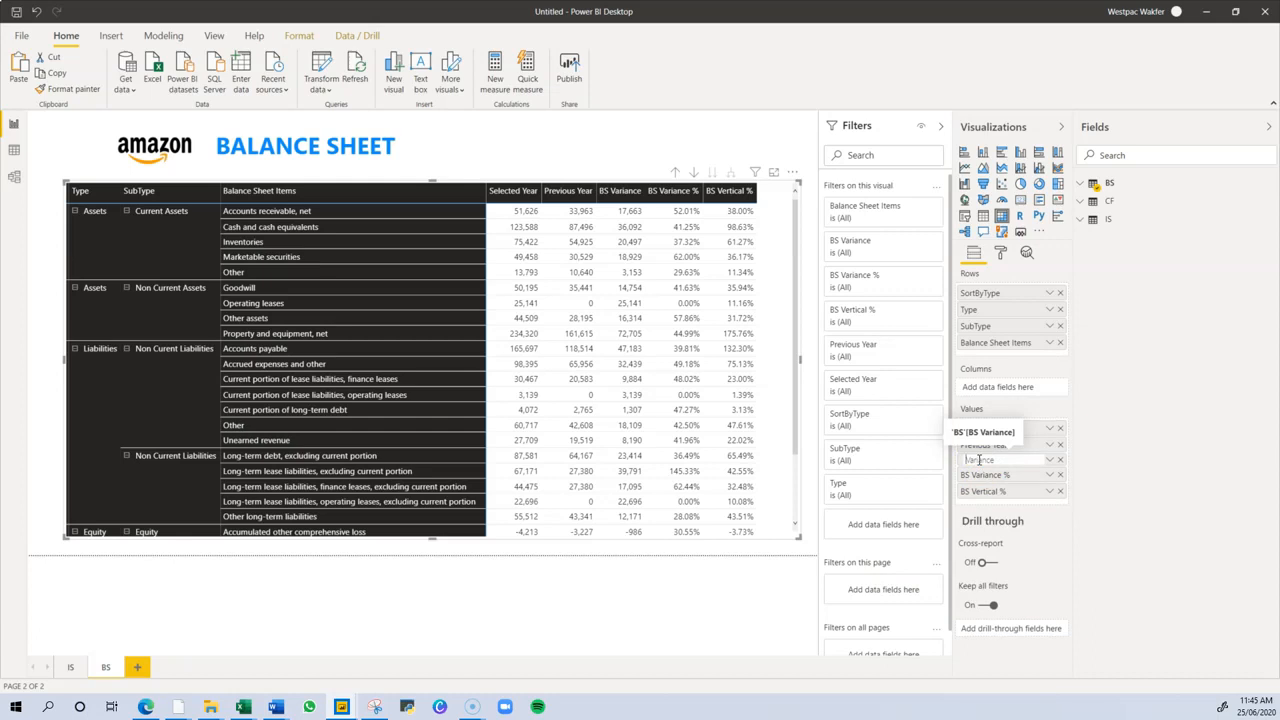
pyautogui.press('Return')
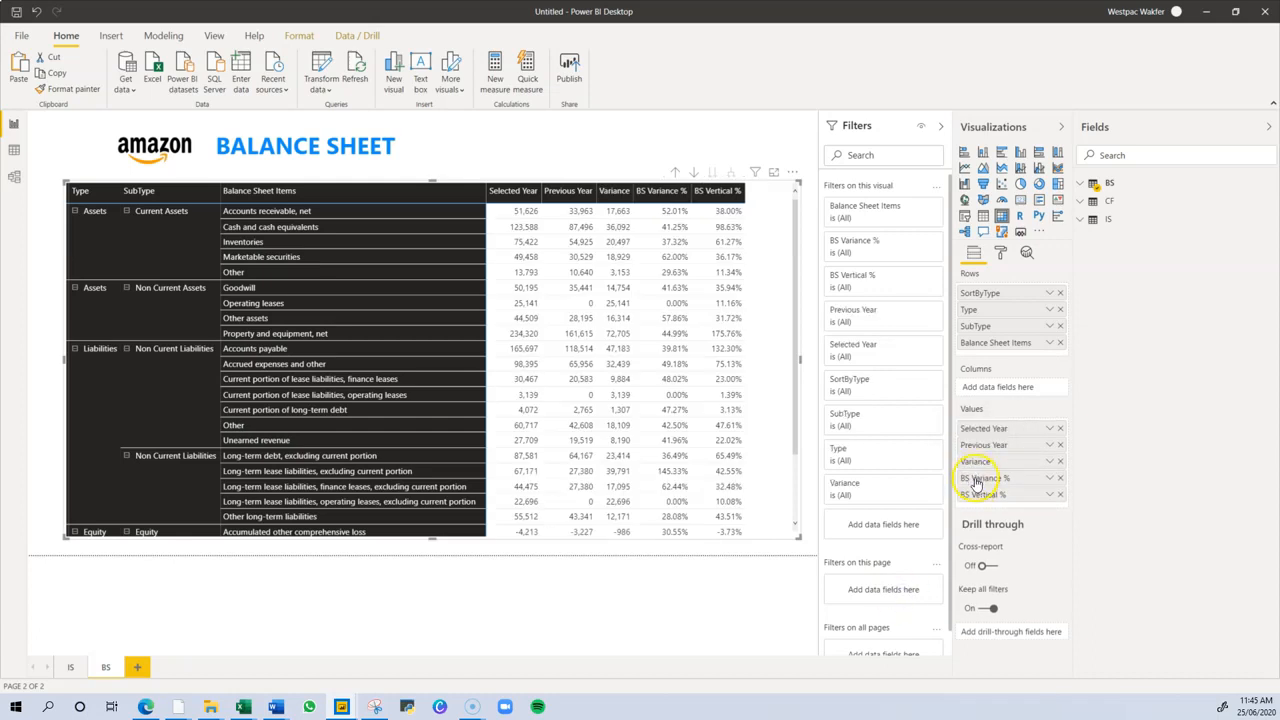
pyautogui.doubleClick(977, 480)
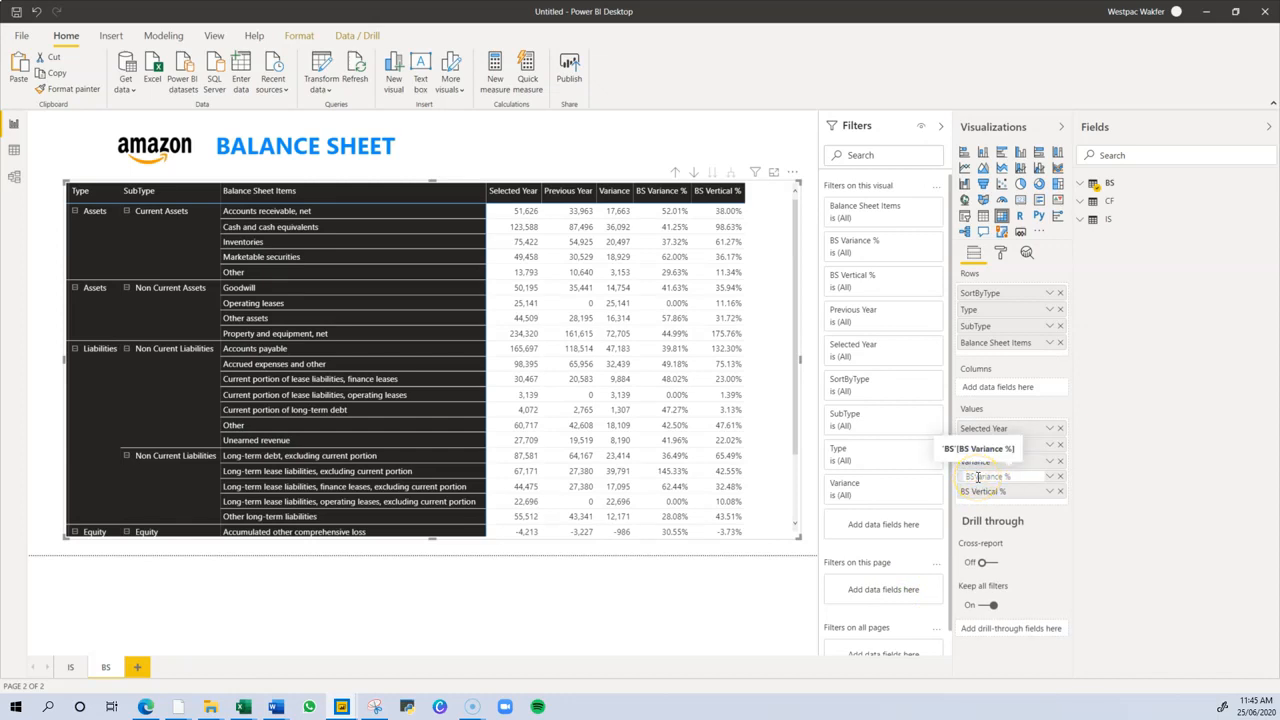
pyautogui.click(1049, 496)
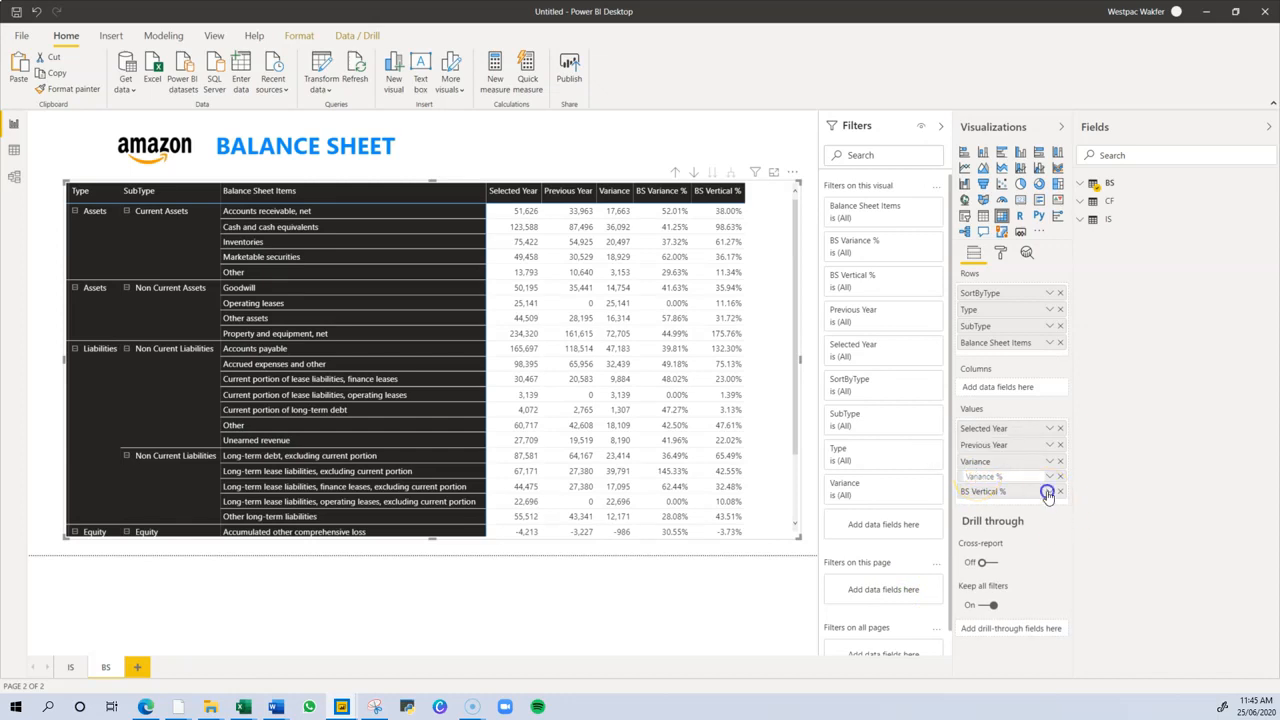
pyautogui.click(1048, 494)
pyautogui.click(1061, 524)
pyautogui.click(977, 492)
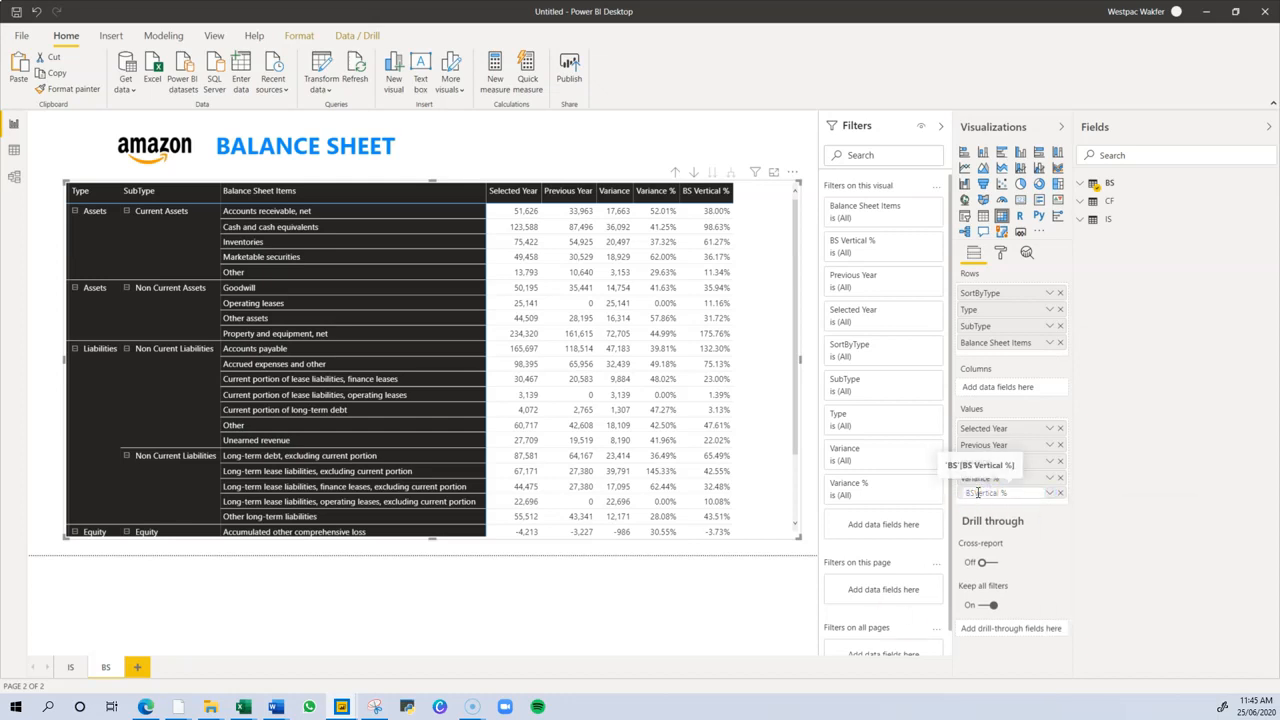
pyautogui.press('Return')
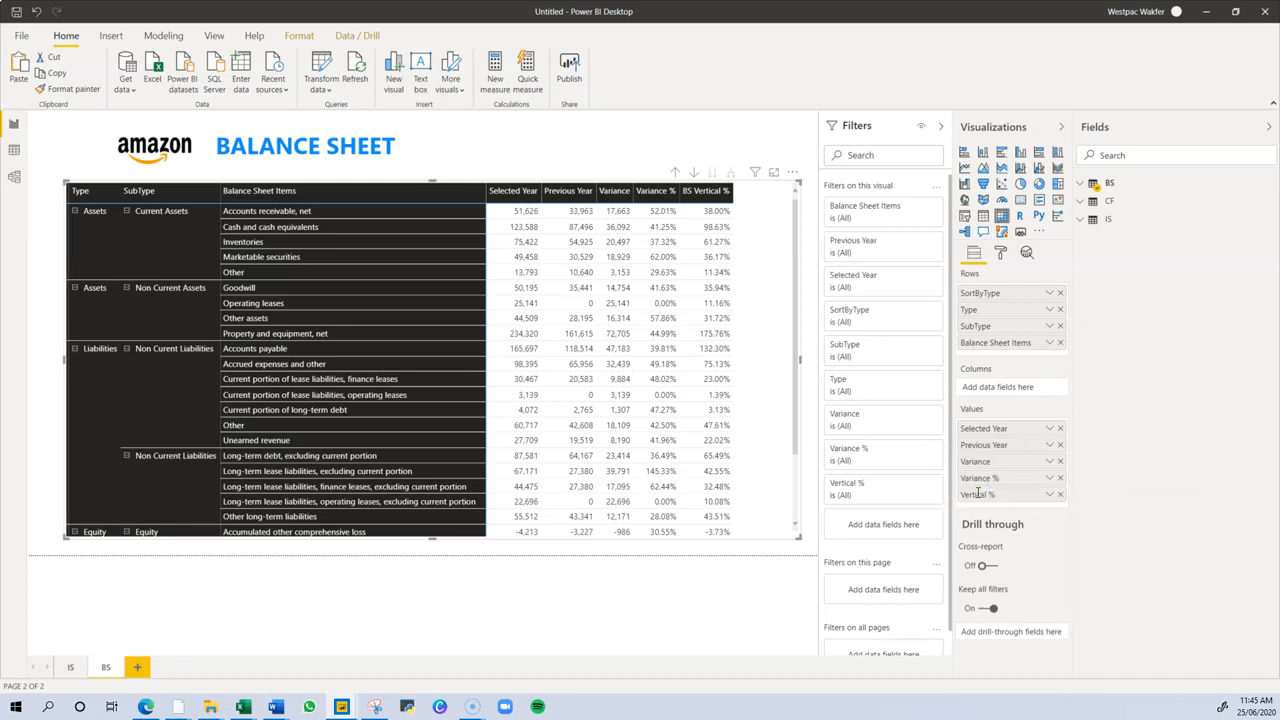
pyautogui.click(607, 135)
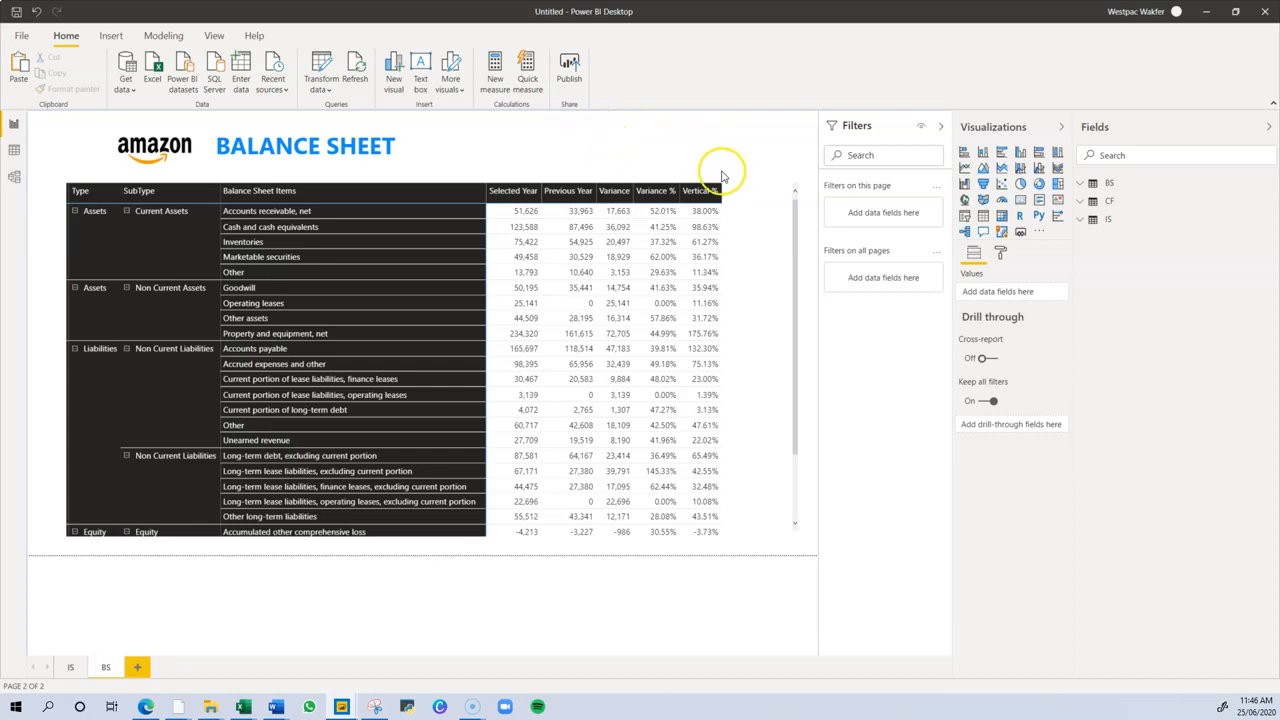
# Add the BS table's Year field as a new visual beside the page title and convert it to a slicer
pyautogui.click(1093, 184)
pyautogui.moveTo(1136, 395); pyautogui.dragTo(540, 146)
pyautogui.moveTo(633, 204); pyautogui.dragTo(590, 145)
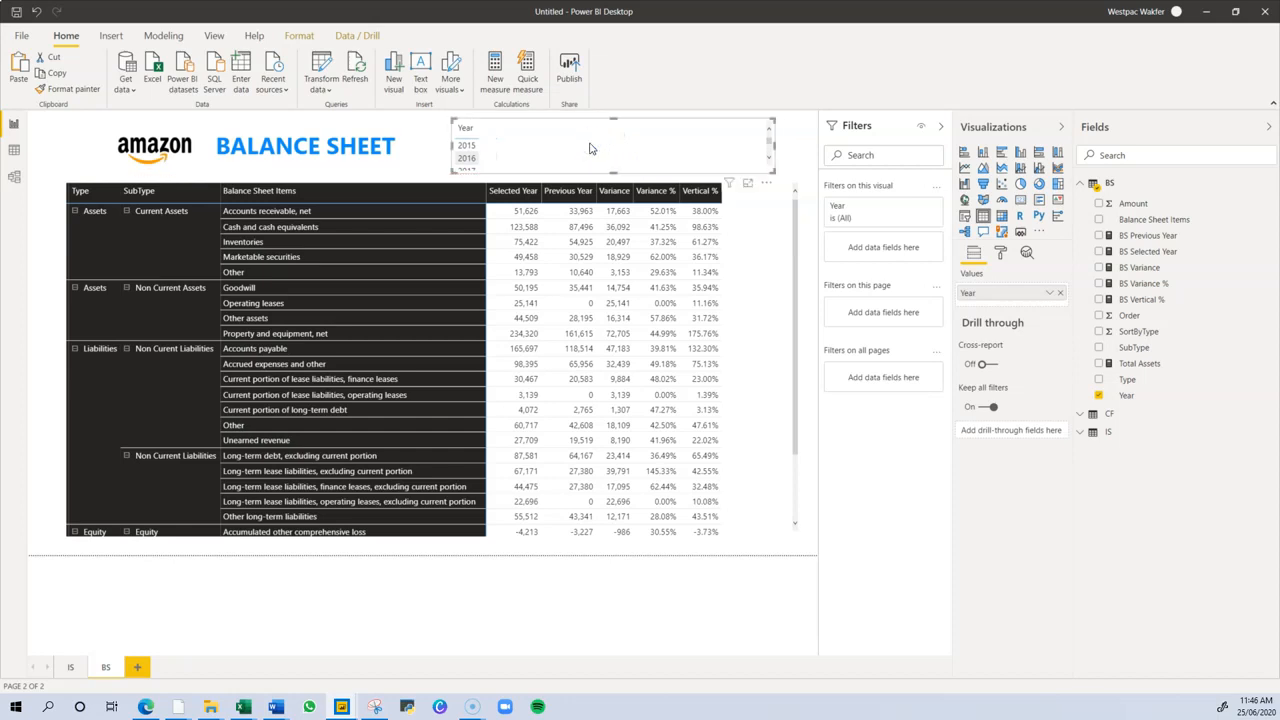
pyautogui.click(1001, 256)
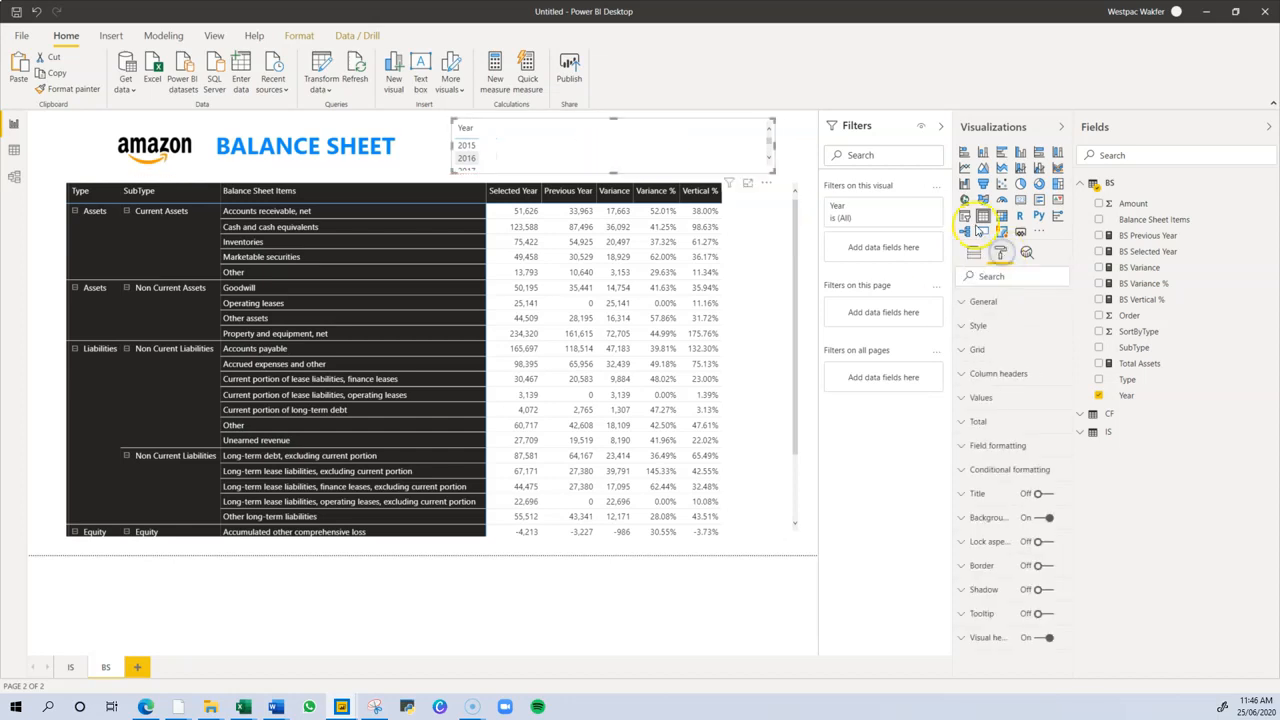
pyautogui.click(965, 218)
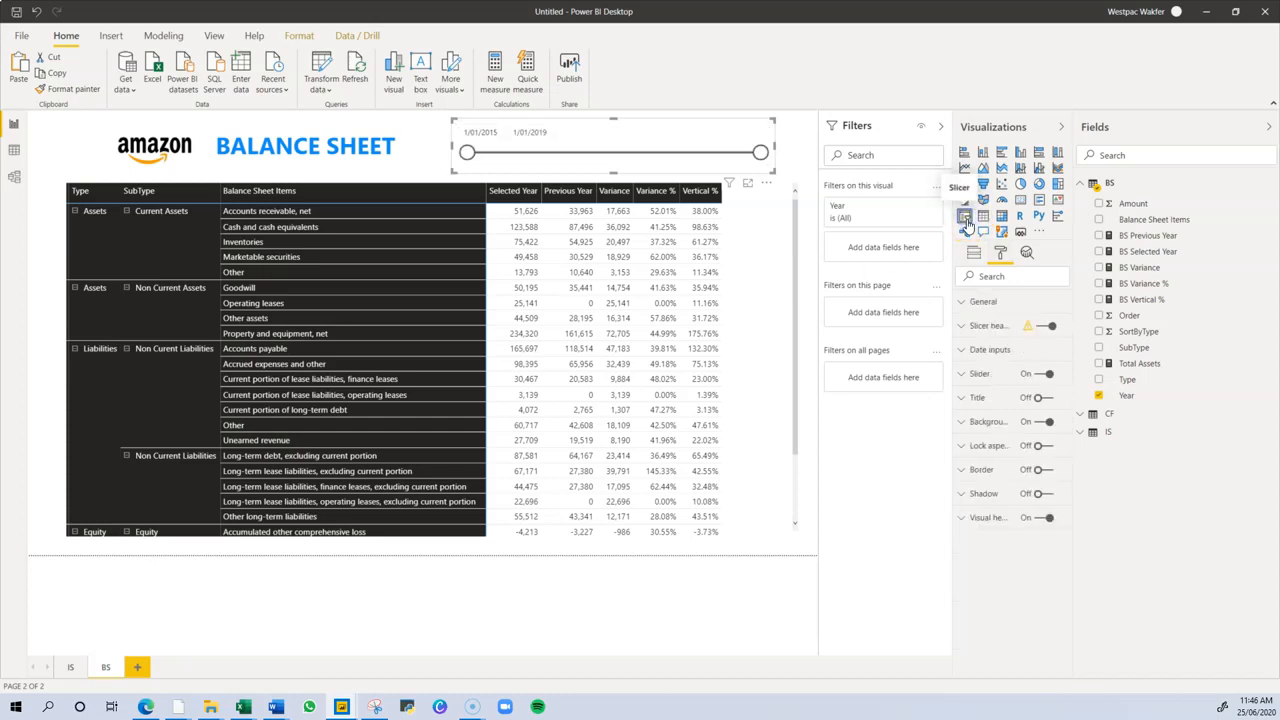
pyautogui.click(786, 149)
pyautogui.click(609, 162)
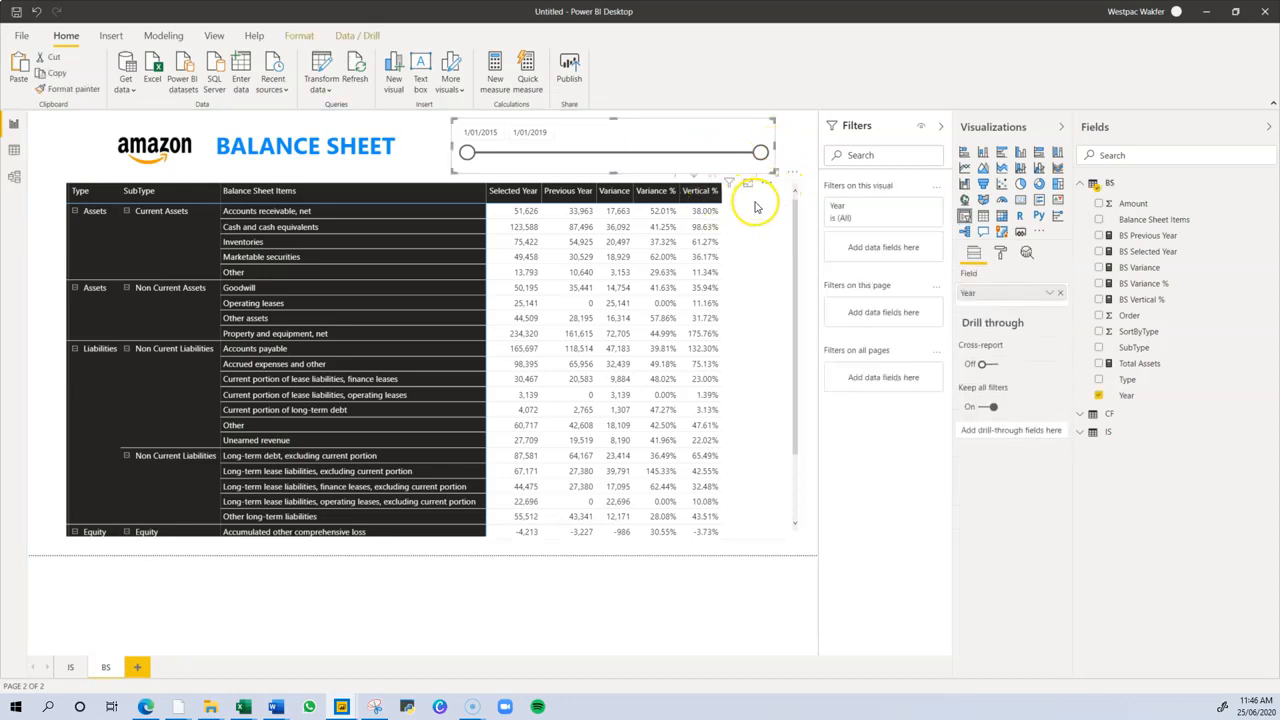
# Lower the matrix's upper edge to leave a gap beneath the Year slicer
pyautogui.click(422, 194)
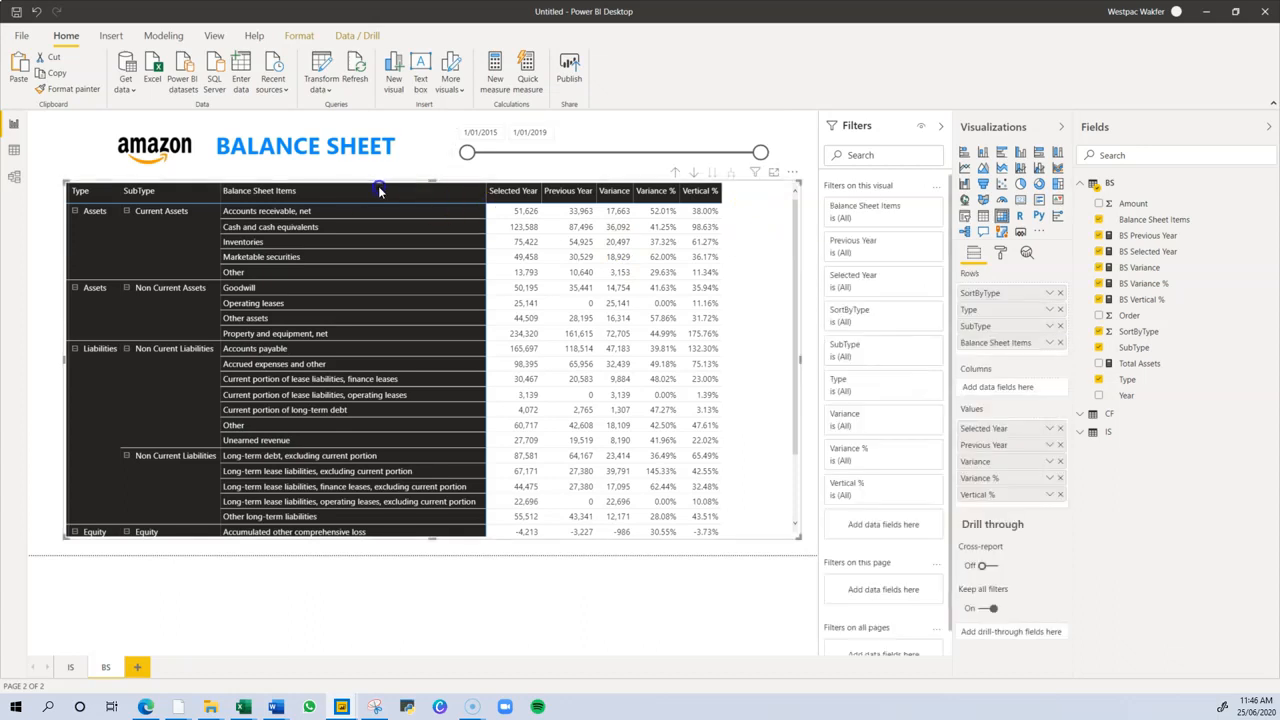
pyautogui.moveTo(436, 184); pyautogui.dragTo(436, 220)
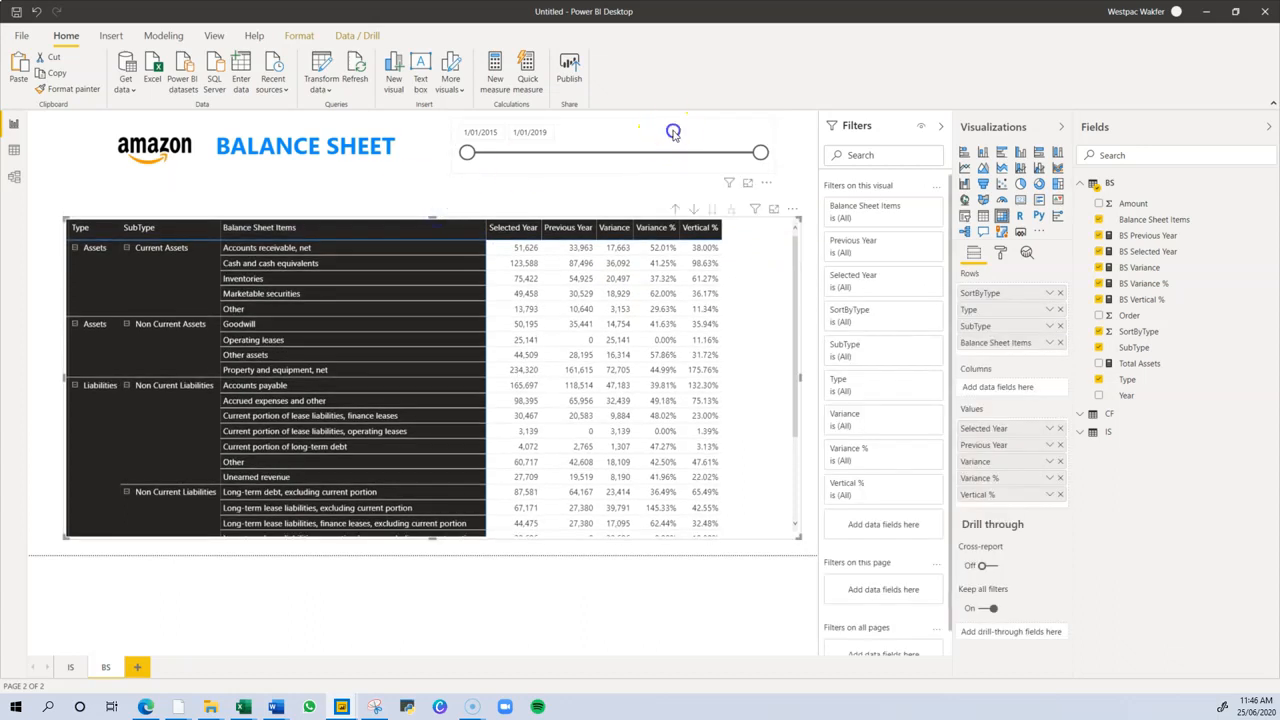
pyautogui.click(673, 131)
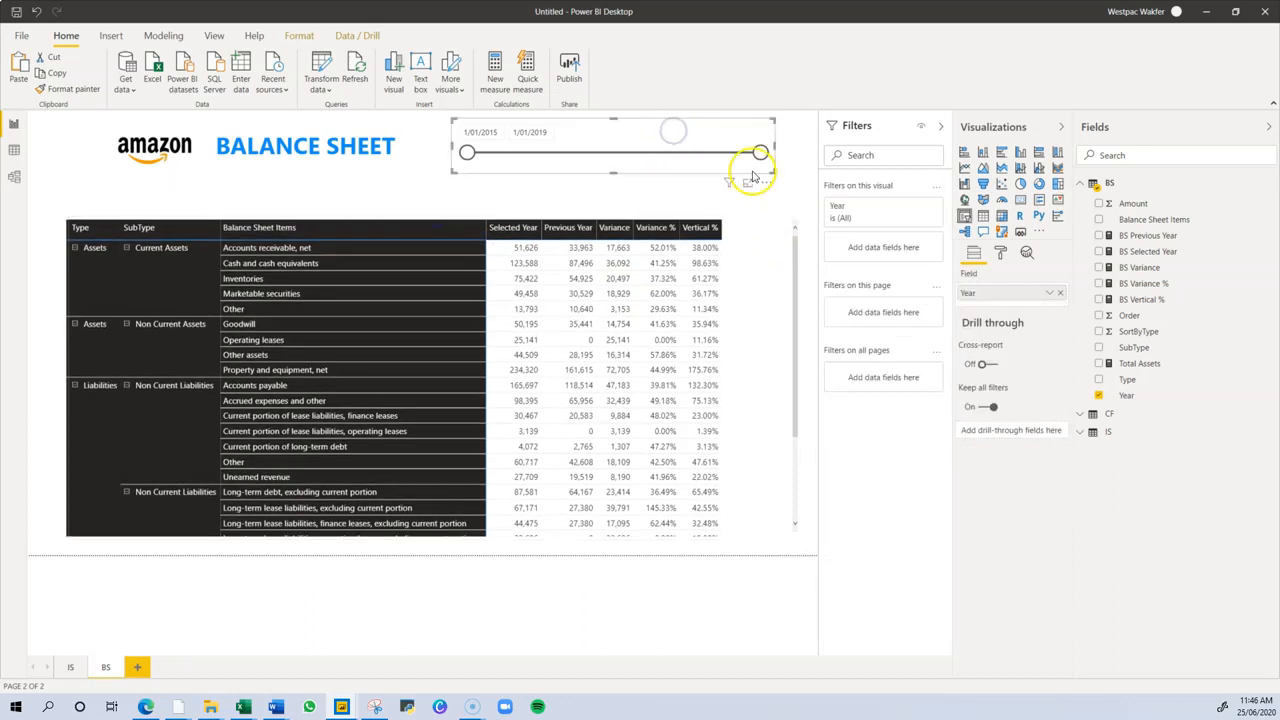
# Narrow the Year slicer to about 393 wide and check its general formatting options
pyautogui.click(1004, 254)
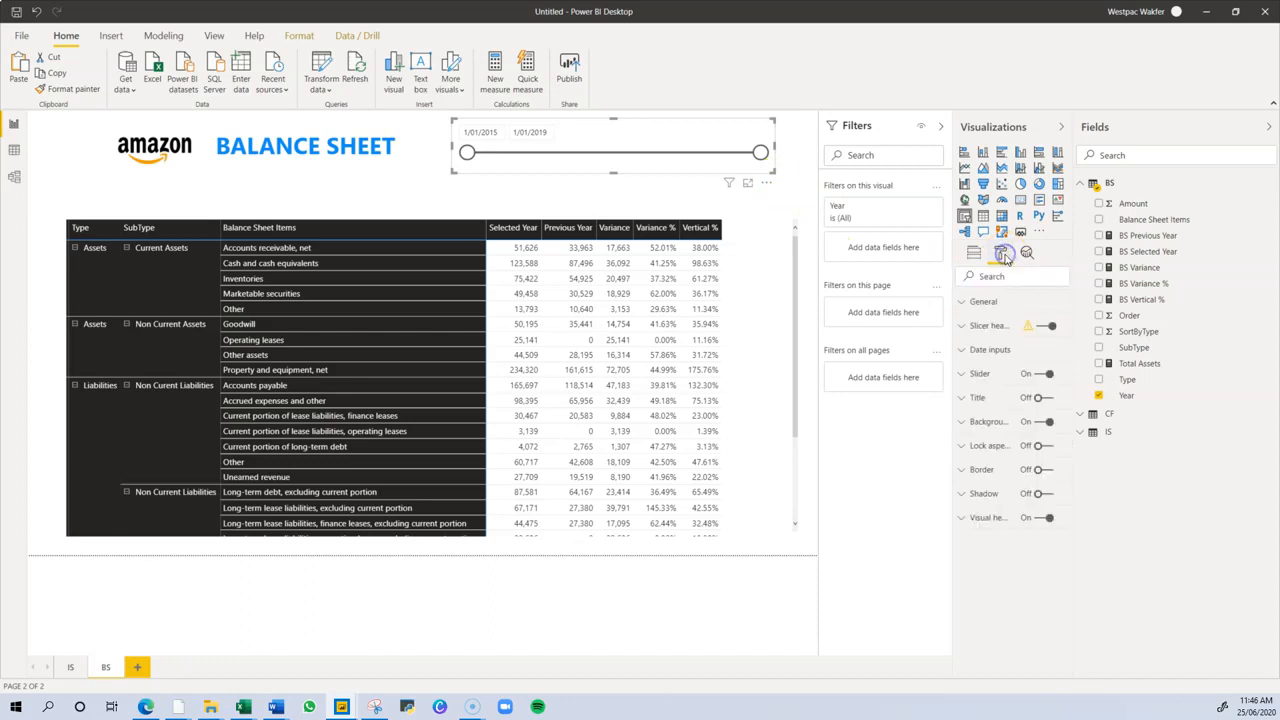
pyautogui.click(986, 302)
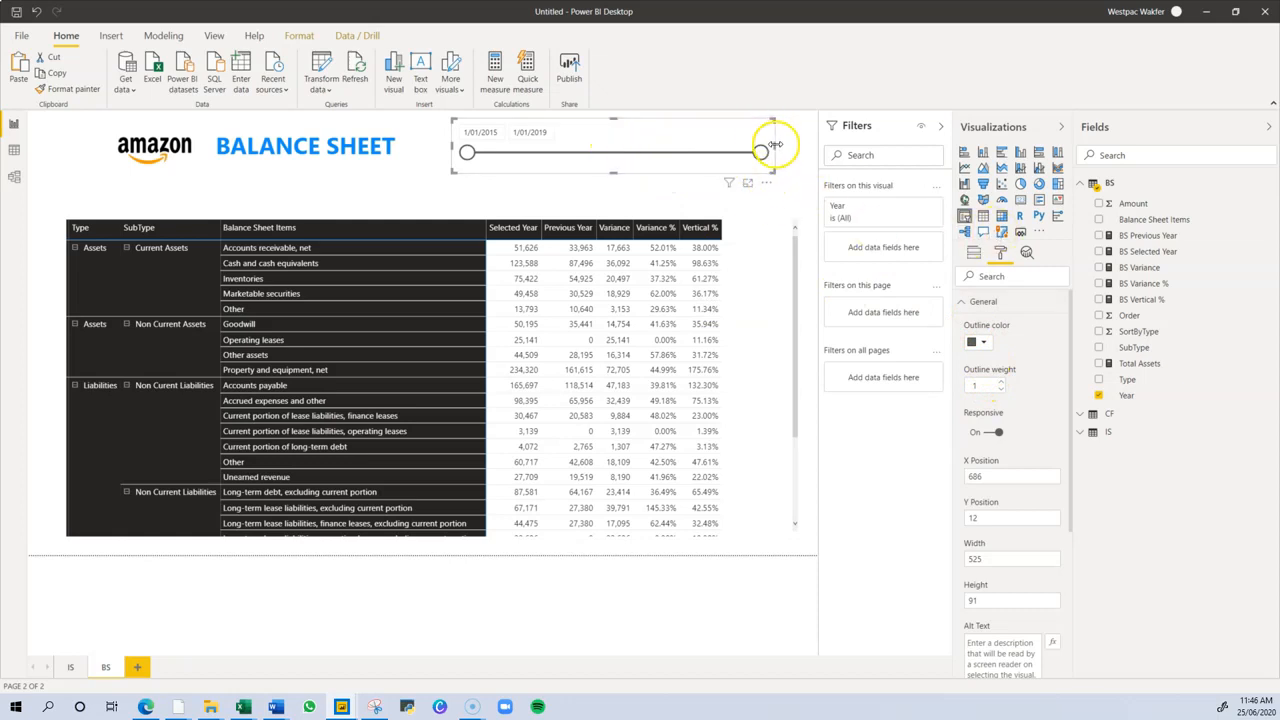
pyautogui.moveTo(776, 147); pyautogui.dragTo(693, 152)
pyautogui.click(684, 185)
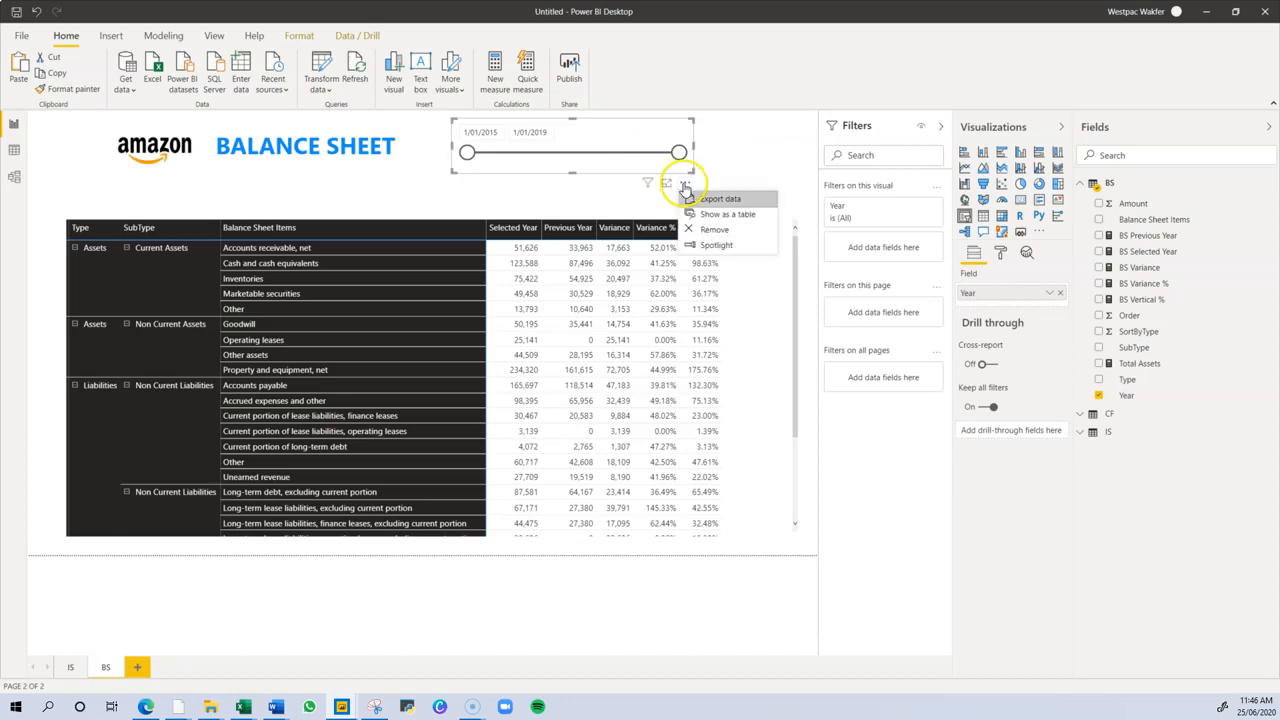
pyautogui.click(629, 132)
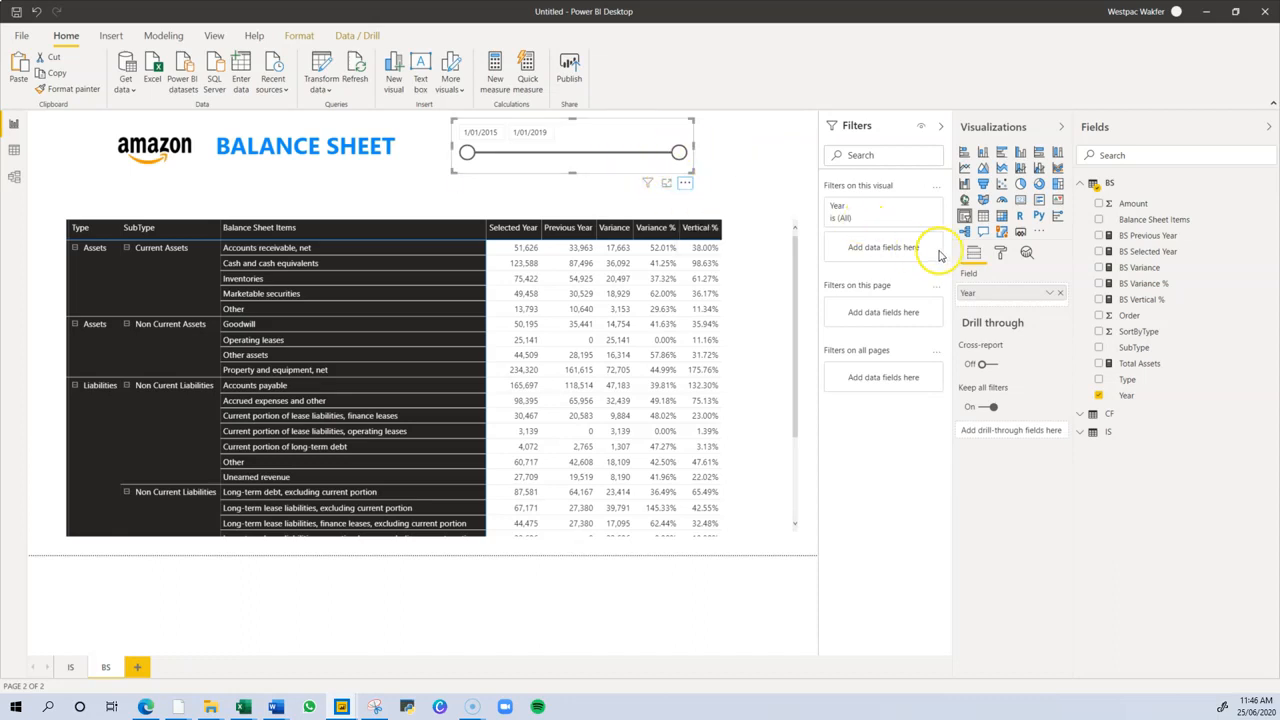
pyautogui.click(1003, 251)
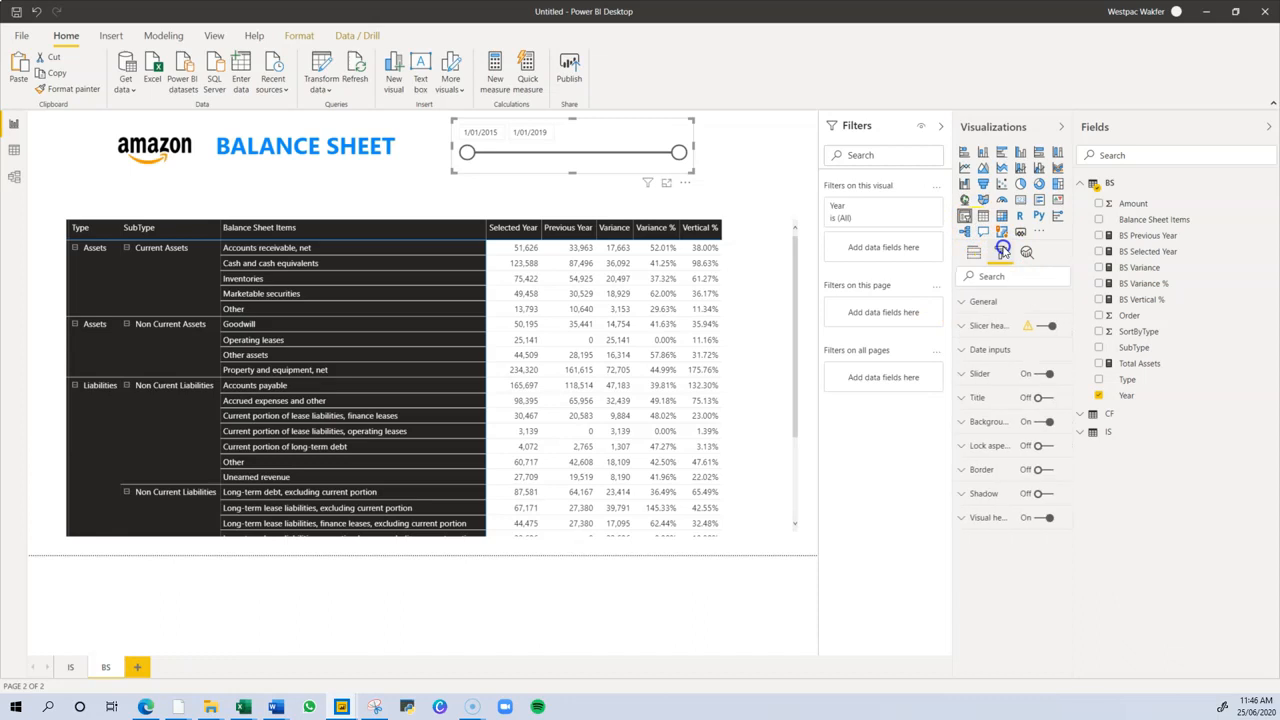
pyautogui.click(979, 302)
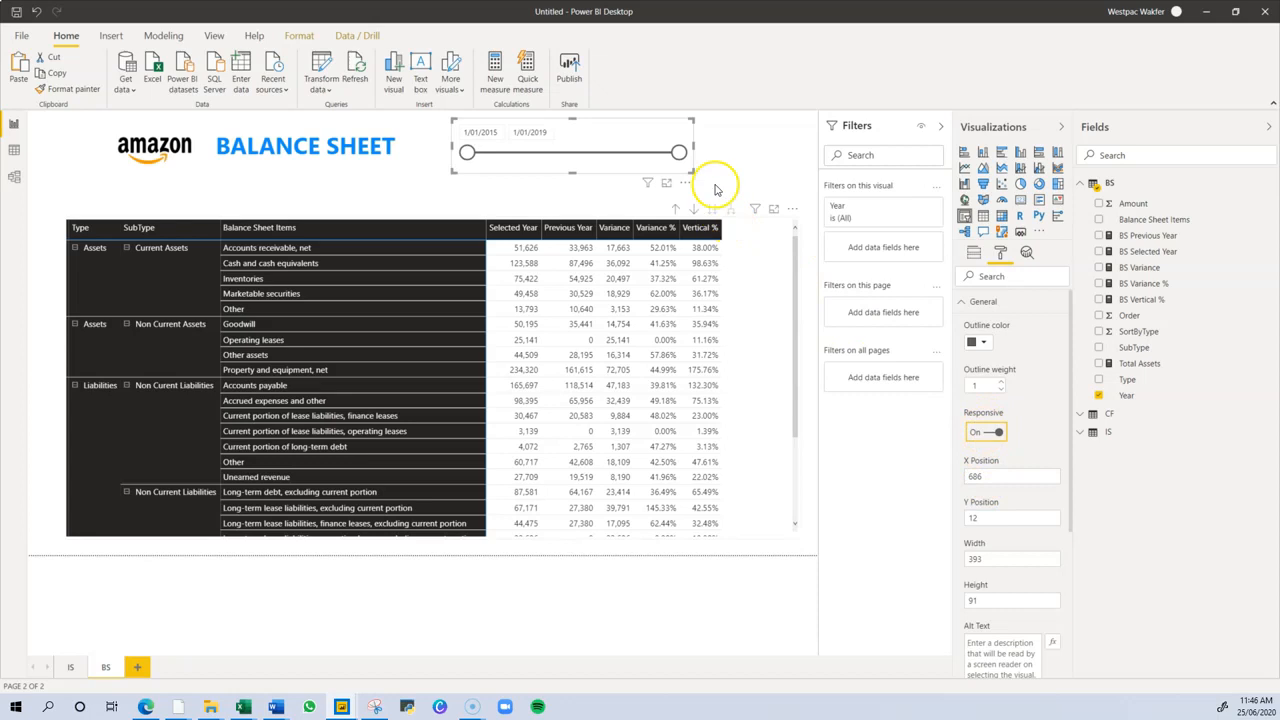
pyautogui.click(604, 174)
pyautogui.click(634, 133)
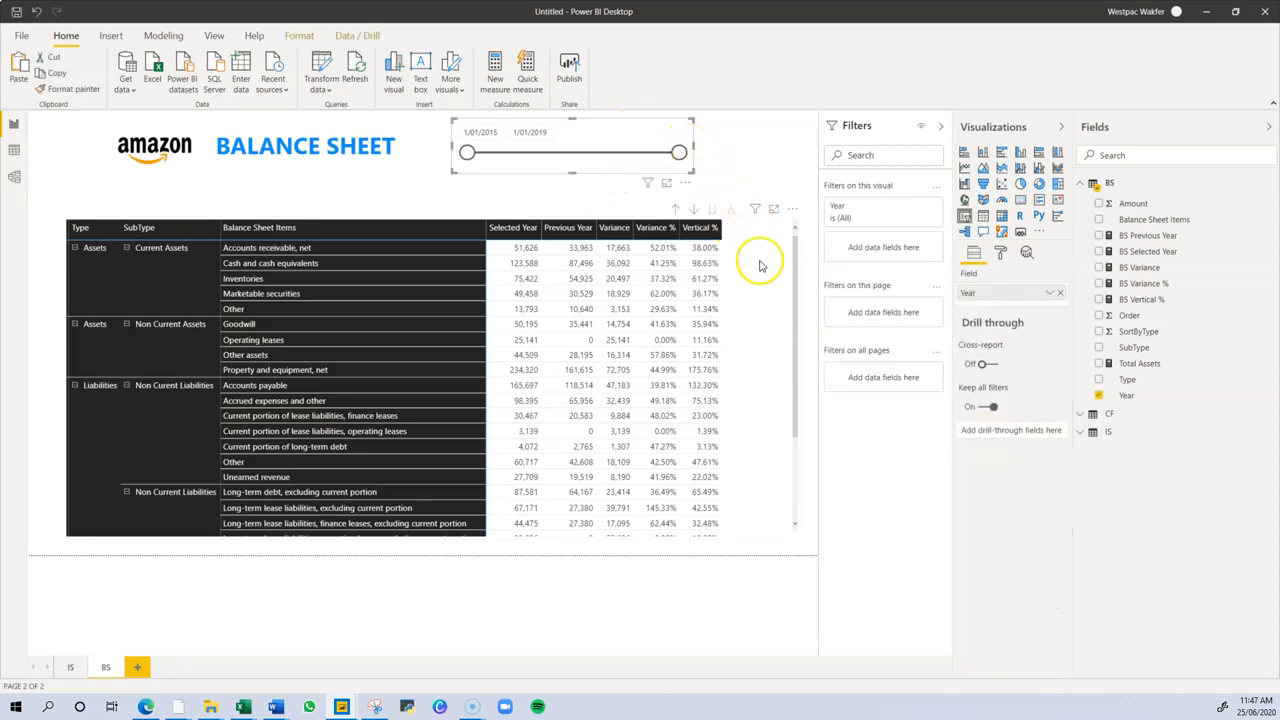
# Narrow the matrix to free space beside it, shift the Year slicer over and widen the slicer to about 460
pyautogui.click(799, 395)
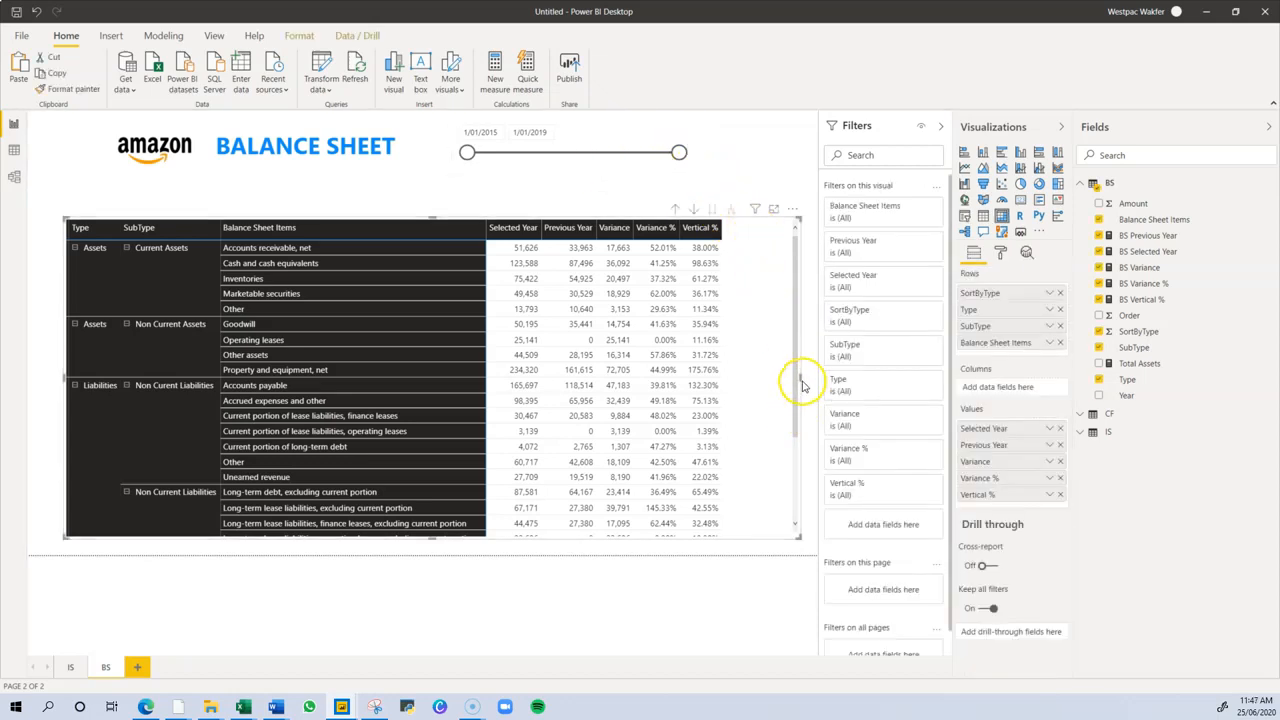
pyautogui.moveTo(802, 378); pyautogui.dragTo(609, 372)
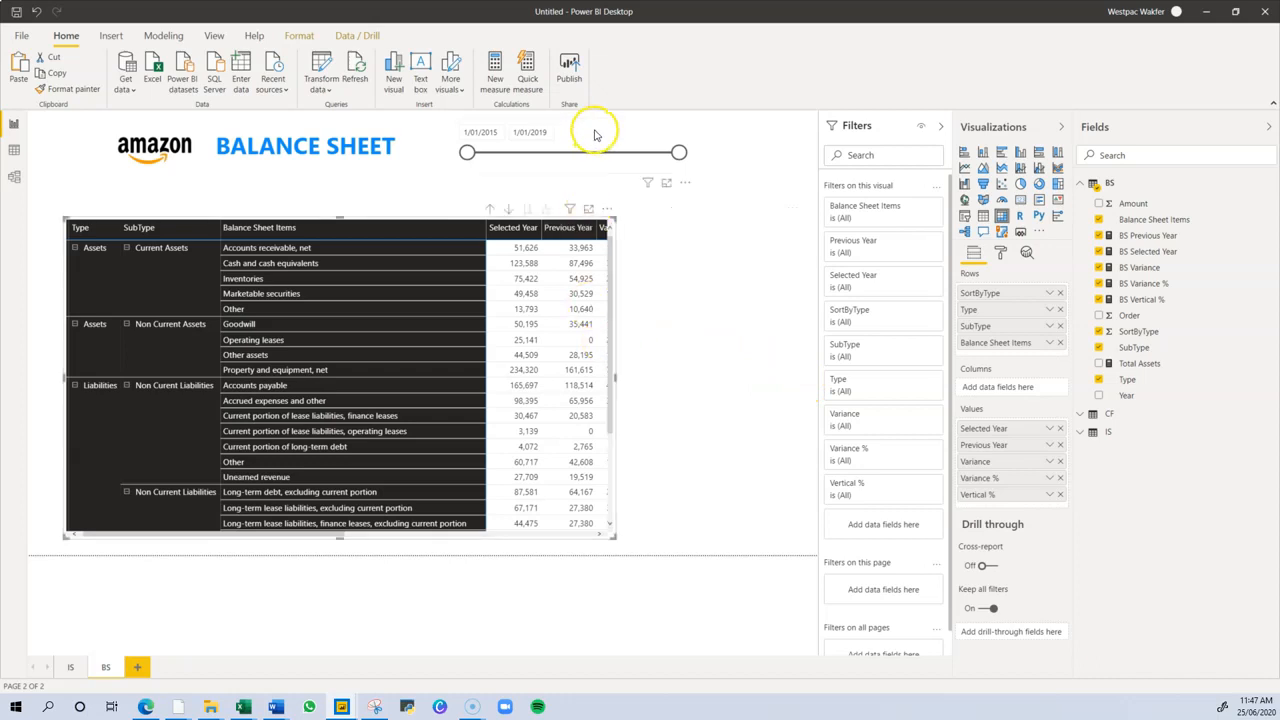
pyautogui.moveTo(596, 130); pyautogui.dragTo(665, 144)
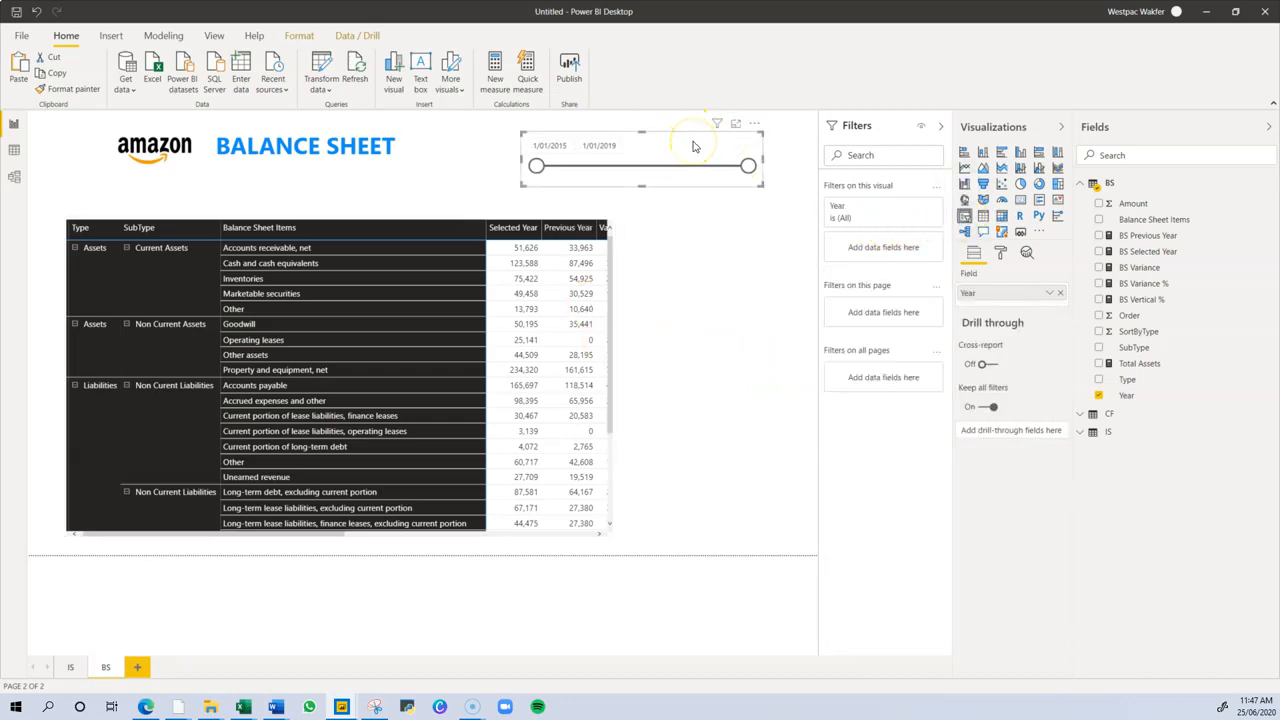
pyautogui.click(1000, 256)
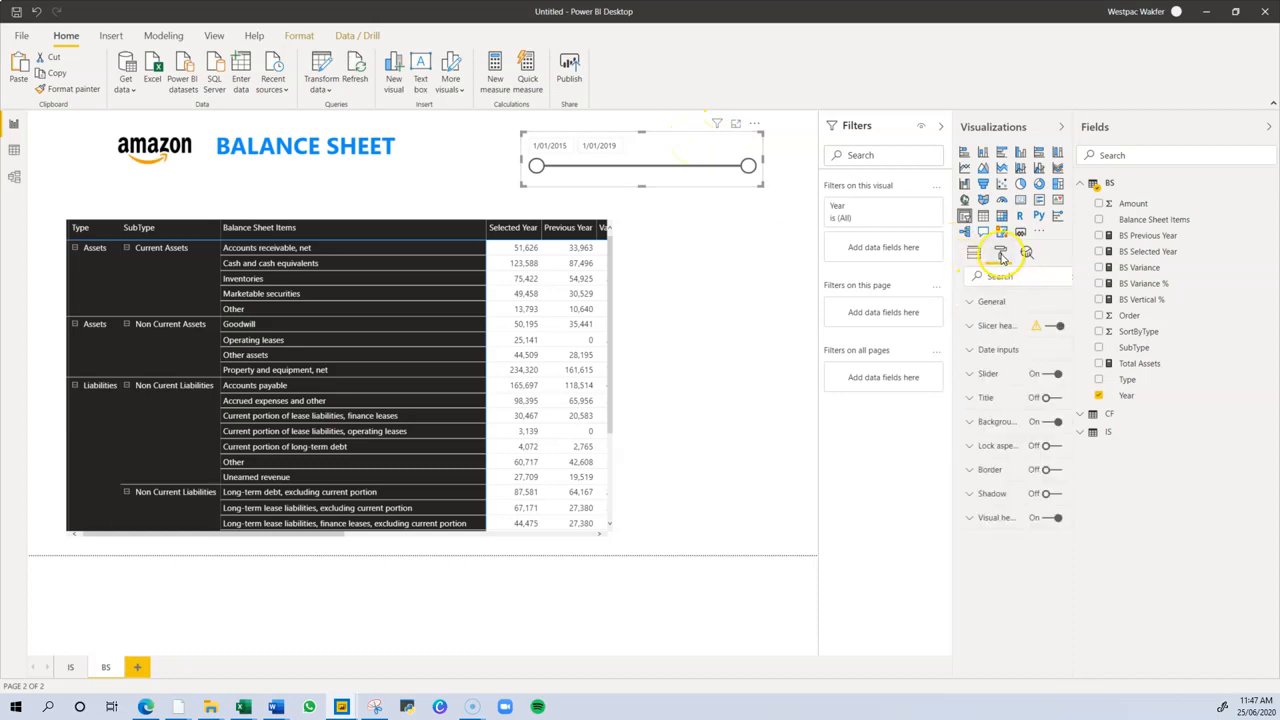
pyautogui.click(994, 303)
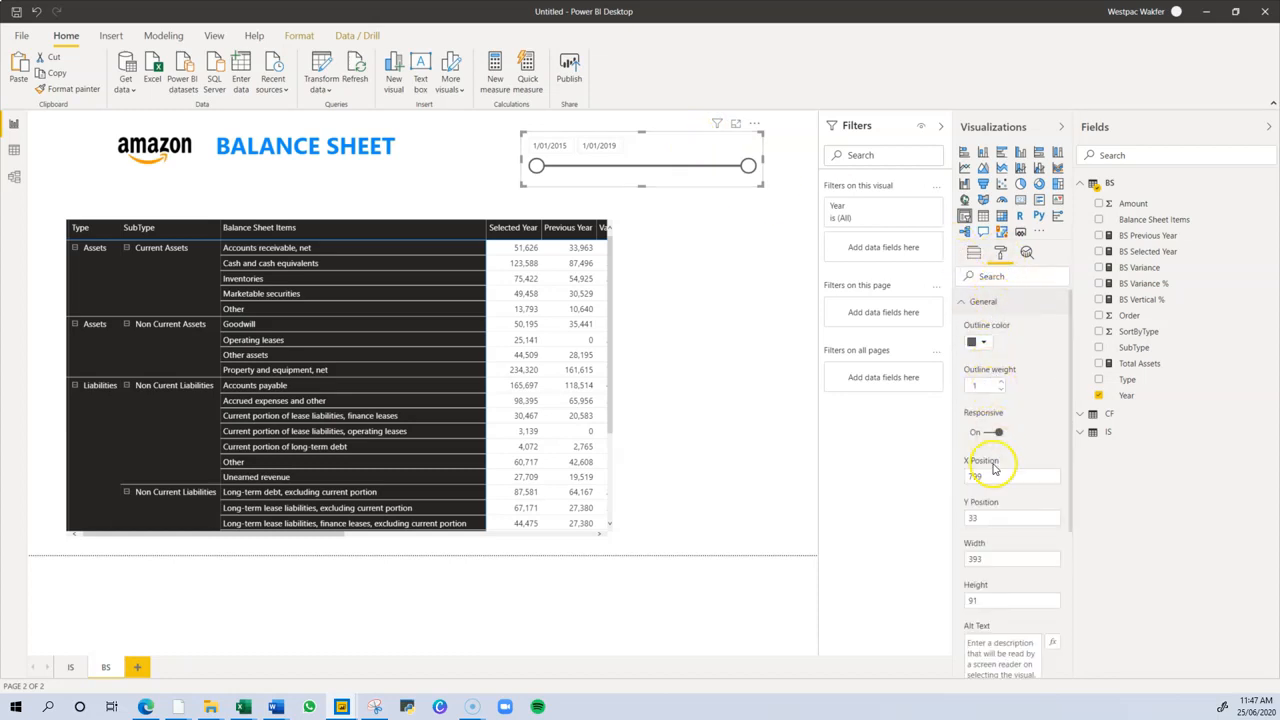
pyautogui.scroll(-4, 997, 477)
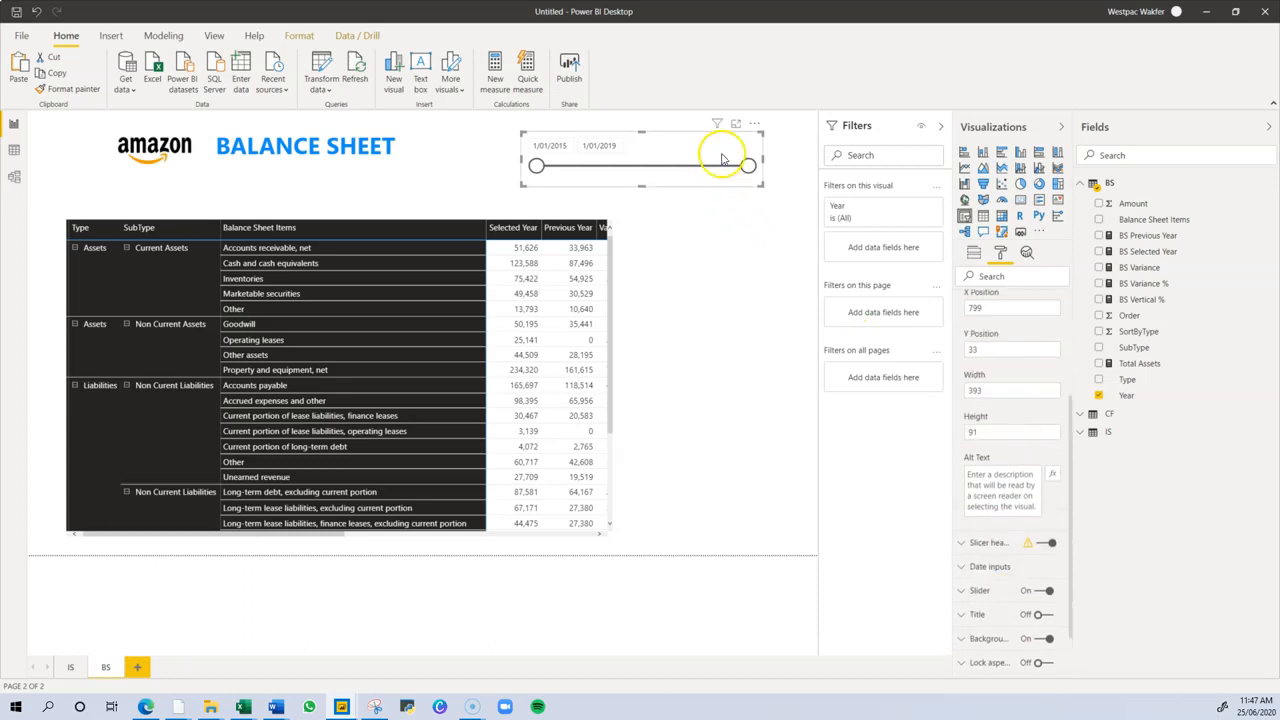
pyautogui.moveTo(763, 158); pyautogui.dragTo(804, 160)
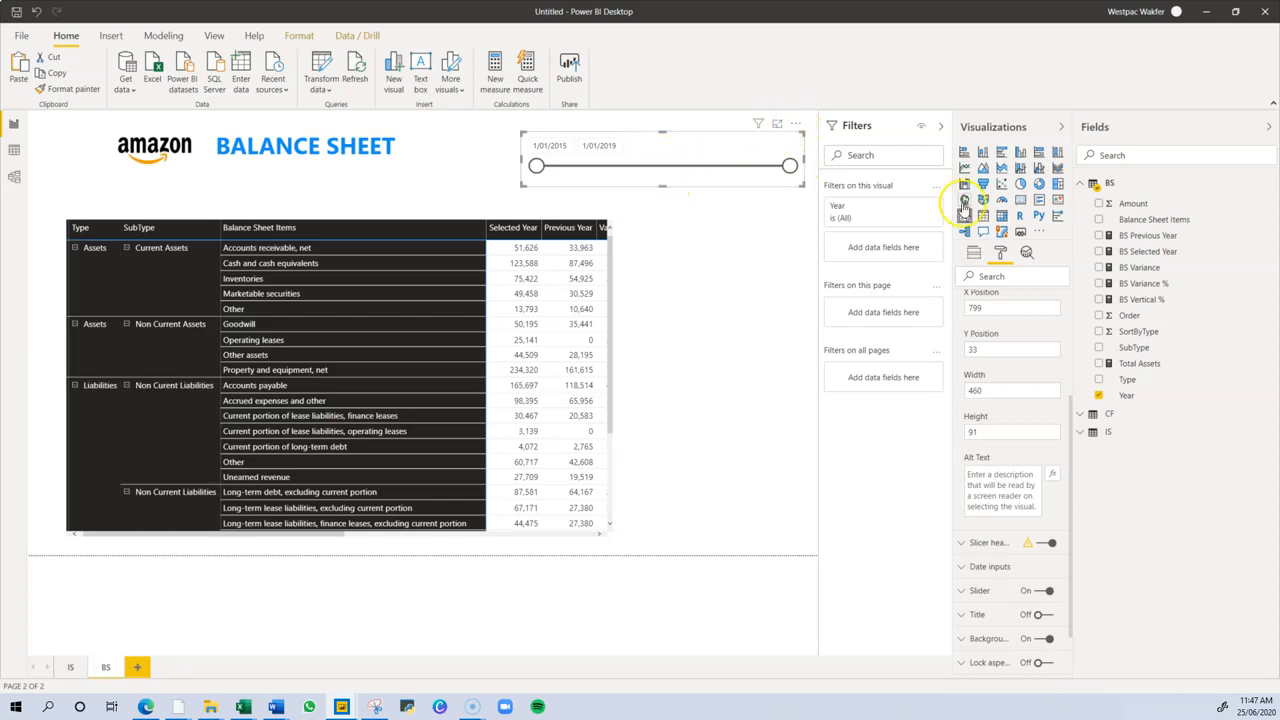
# Reshape the Year visual beside the matrix to about 154 by 270 as a table, and convert it back to a List slicer
pyautogui.click(983, 215)
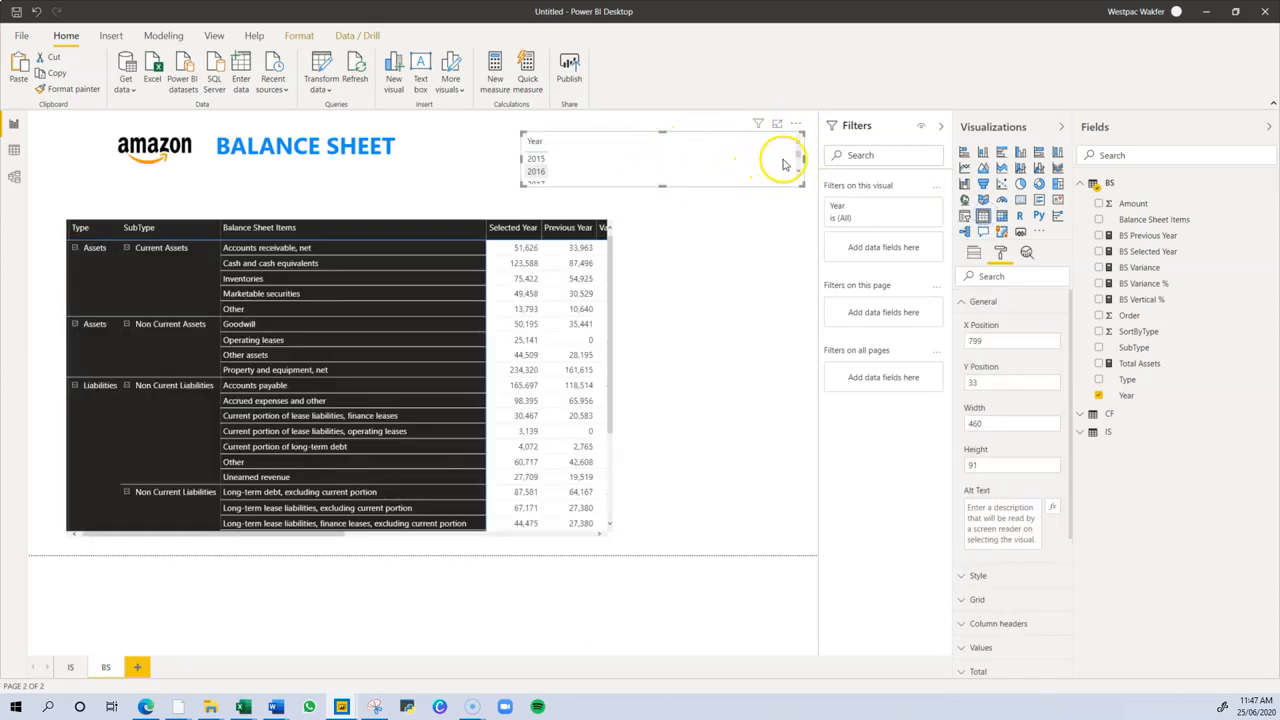
pyautogui.moveTo(804, 158); pyautogui.dragTo(713, 394)
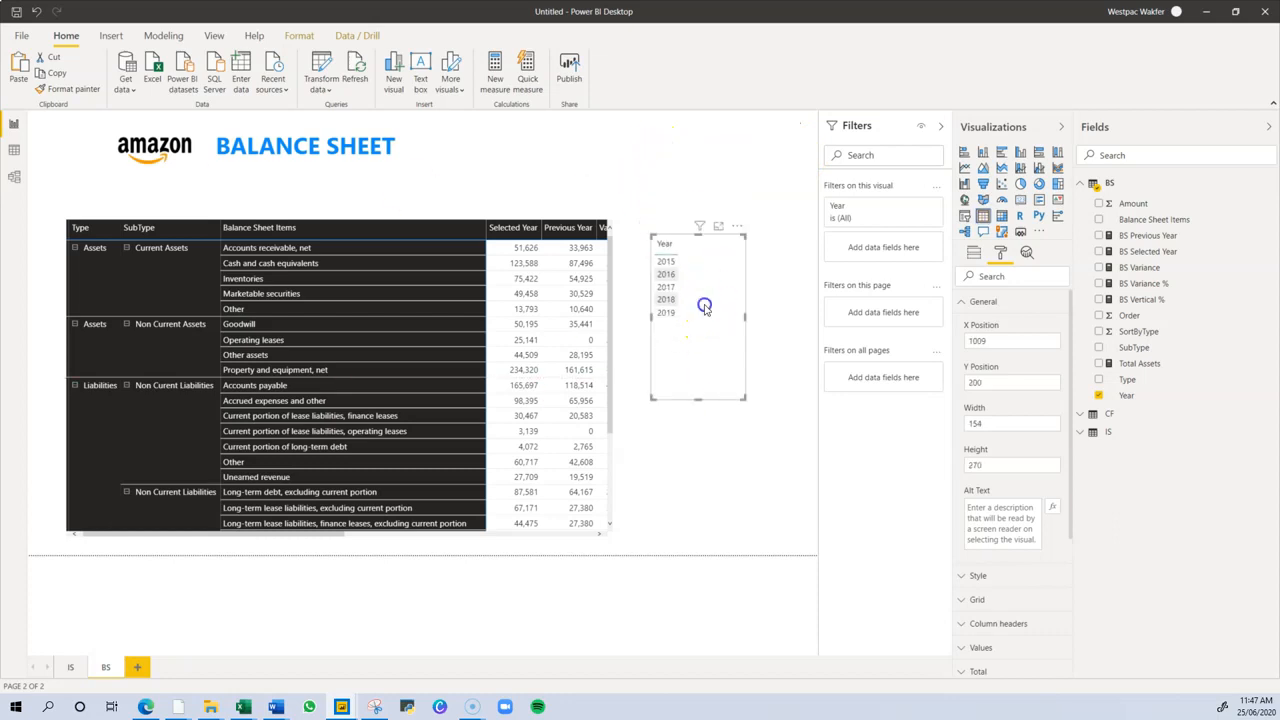
pyautogui.click(965, 216)
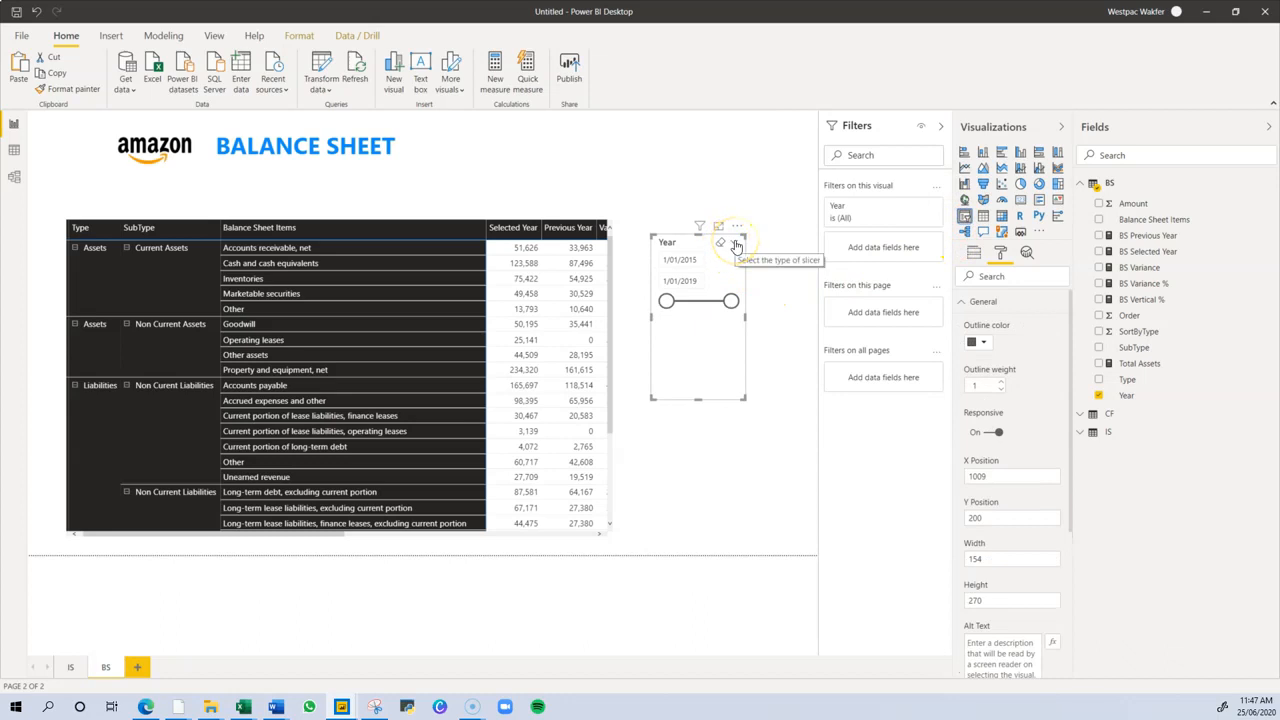
pyautogui.click(736, 244)
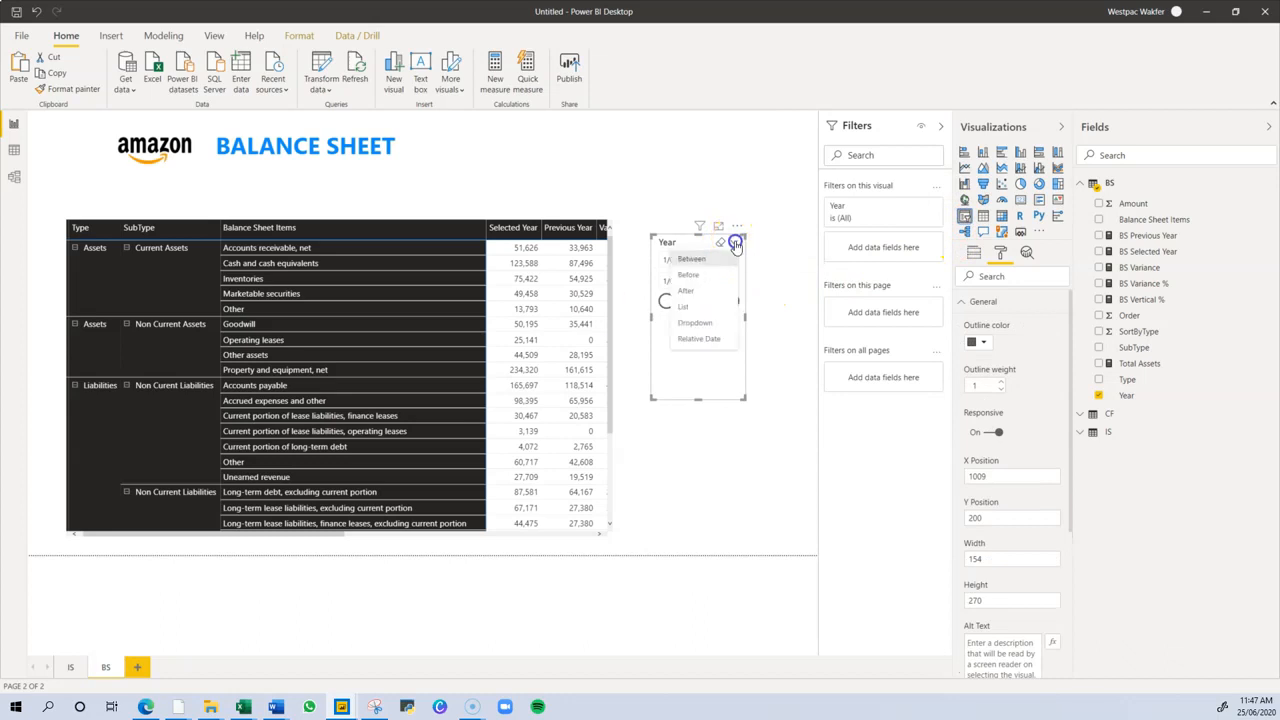
pyautogui.click(703, 307)
# Place the Year slicer beside the page title at about 108 high, with Horizontal orientation and a width of about 479
pyautogui.moveTo(712, 316); pyautogui.dragTo(511, 209)
pyautogui.moveTo(497, 291); pyautogui.dragTo(500, 191)
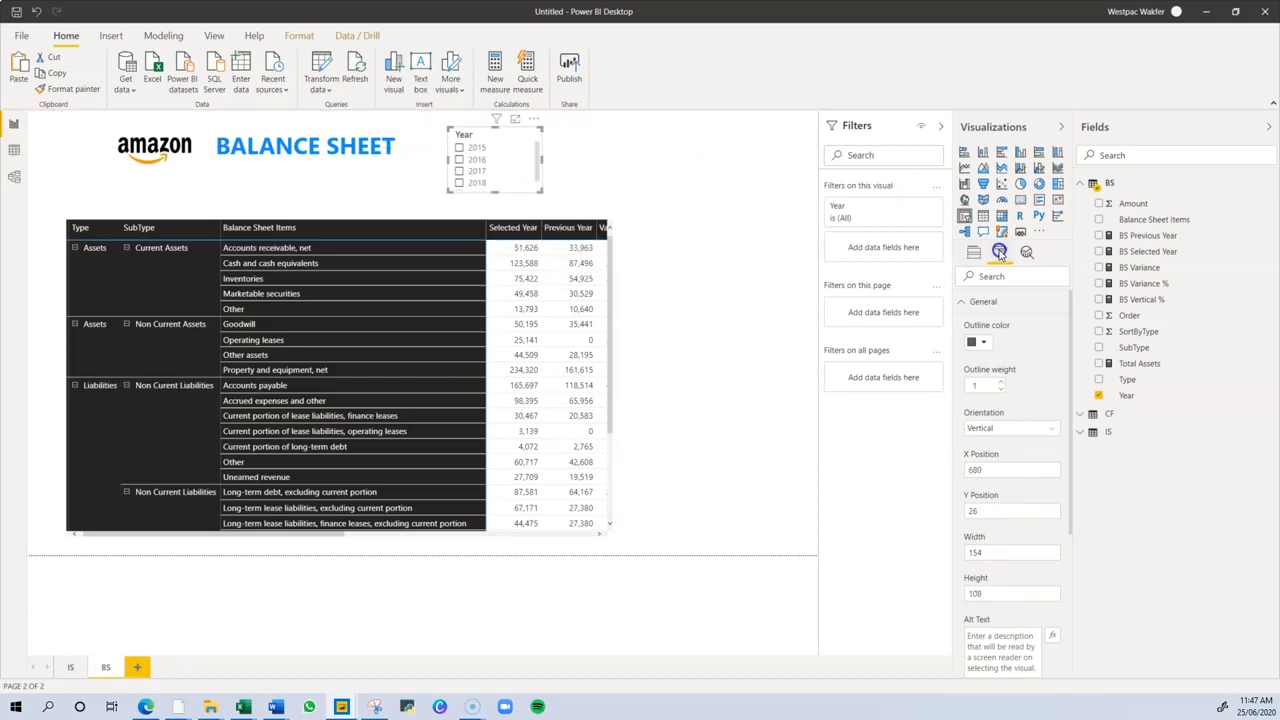
pyautogui.click(987, 429)
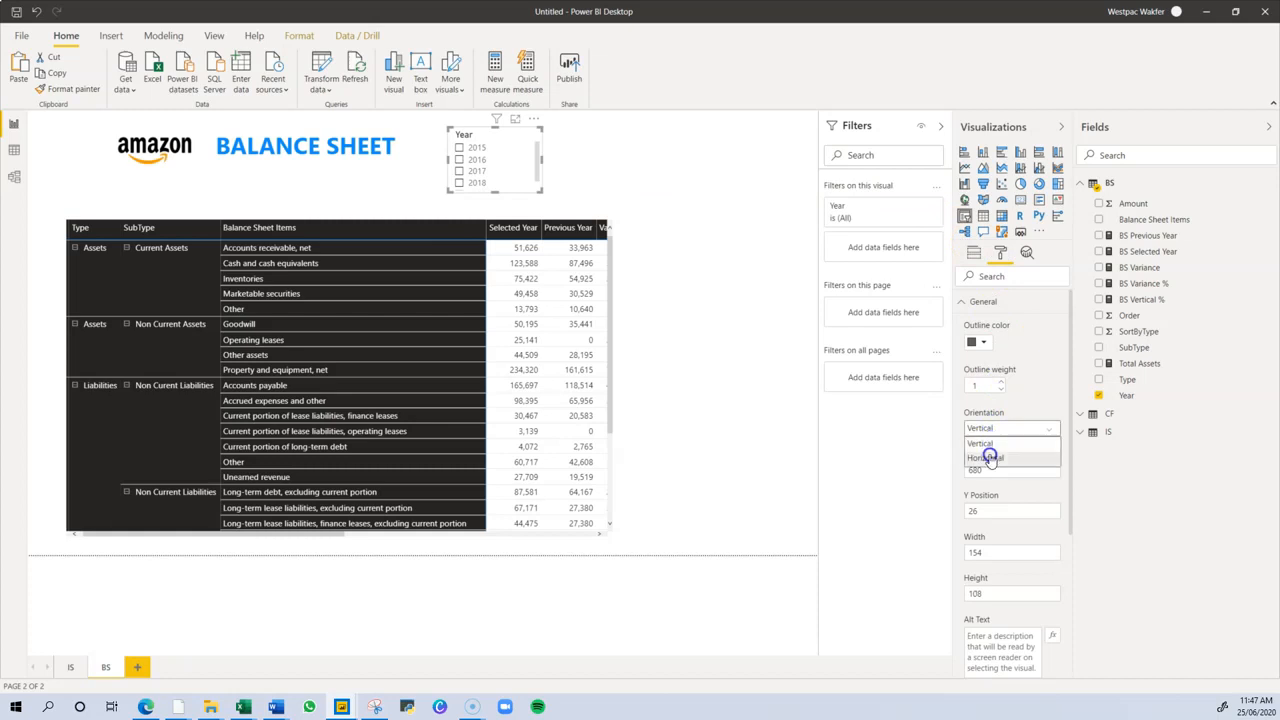
pyautogui.click(990, 458)
pyautogui.moveTo(543, 156); pyautogui.dragTo(743, 156)
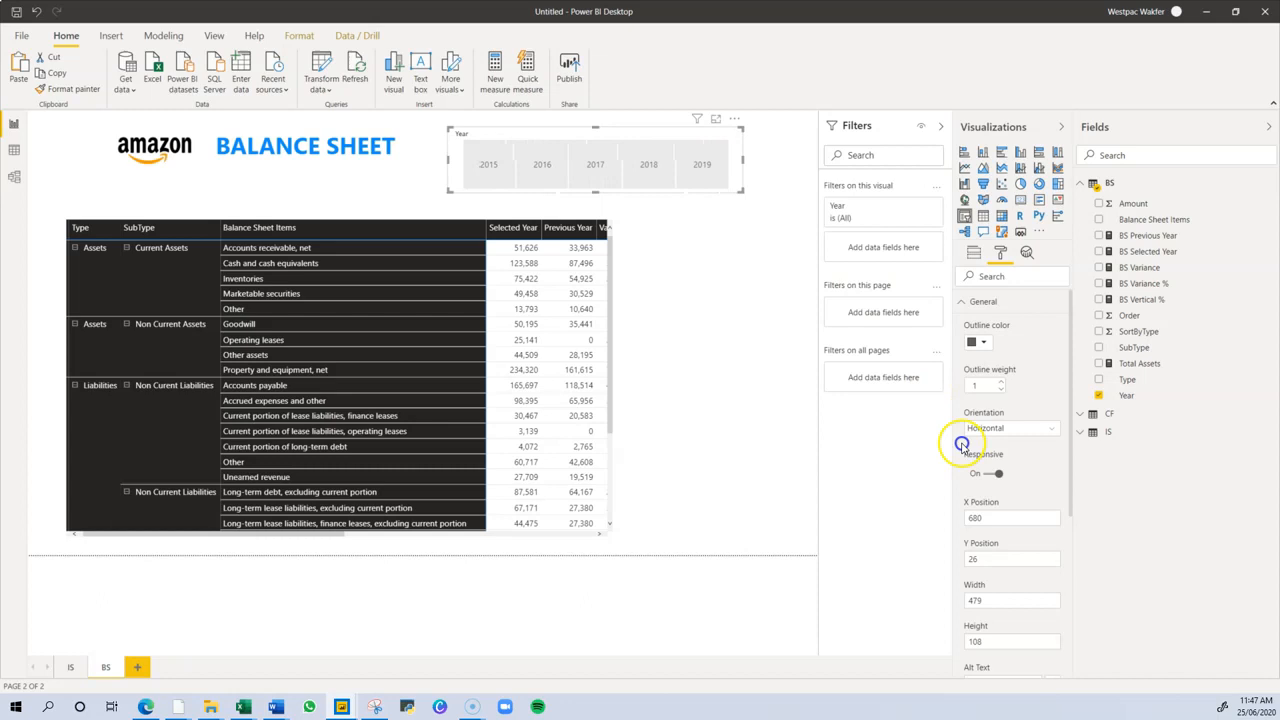
# Turn off the Year slicer's Responsive option and turn on its shadow
pyautogui.click(990, 474)
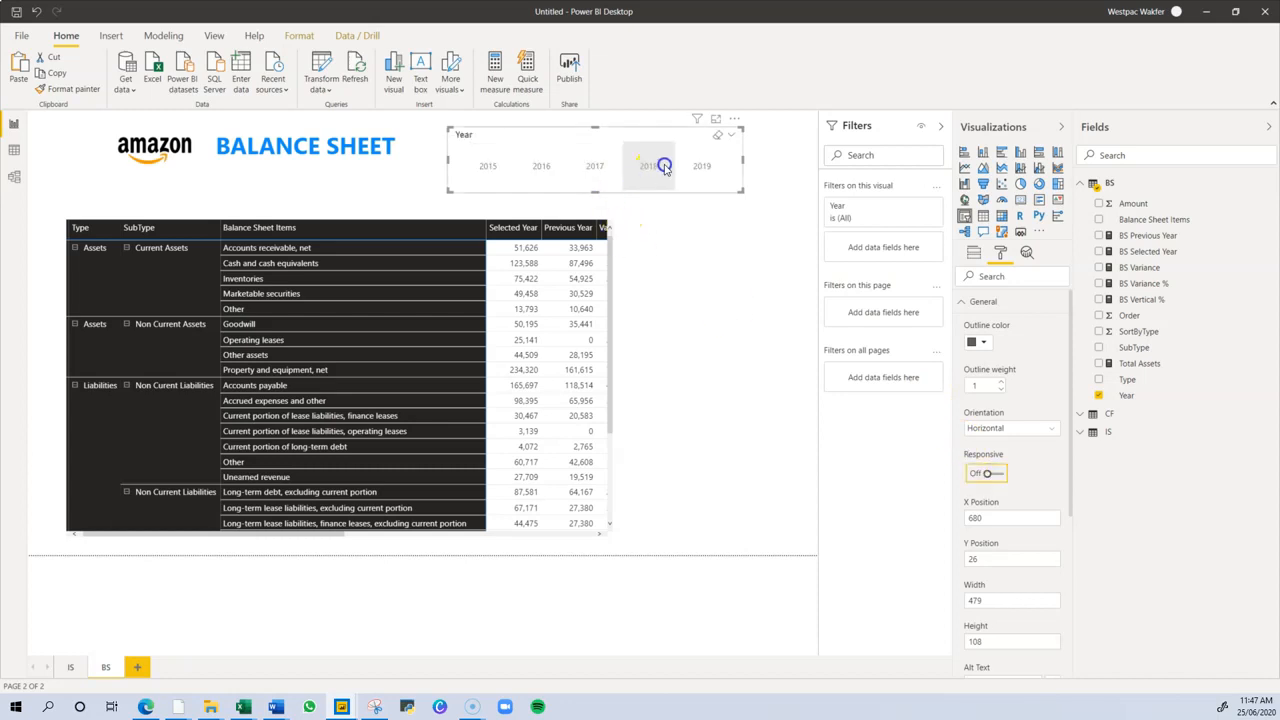
pyautogui.scroll(-5, 1018, 440)
pyautogui.click(1048, 644)
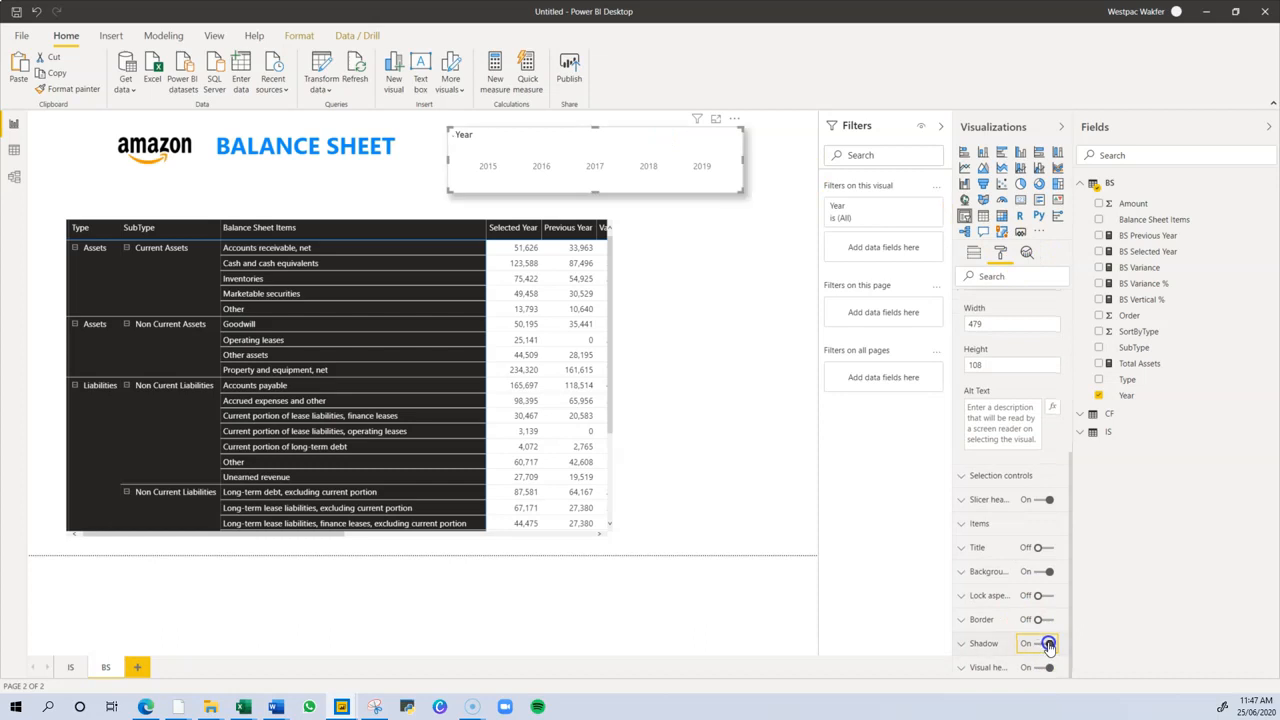
# Widen the matrix to about 1101 so that it ends in line with the Year slicer
pyautogui.moveTo(609, 347); pyautogui.dragTo(743, 375)
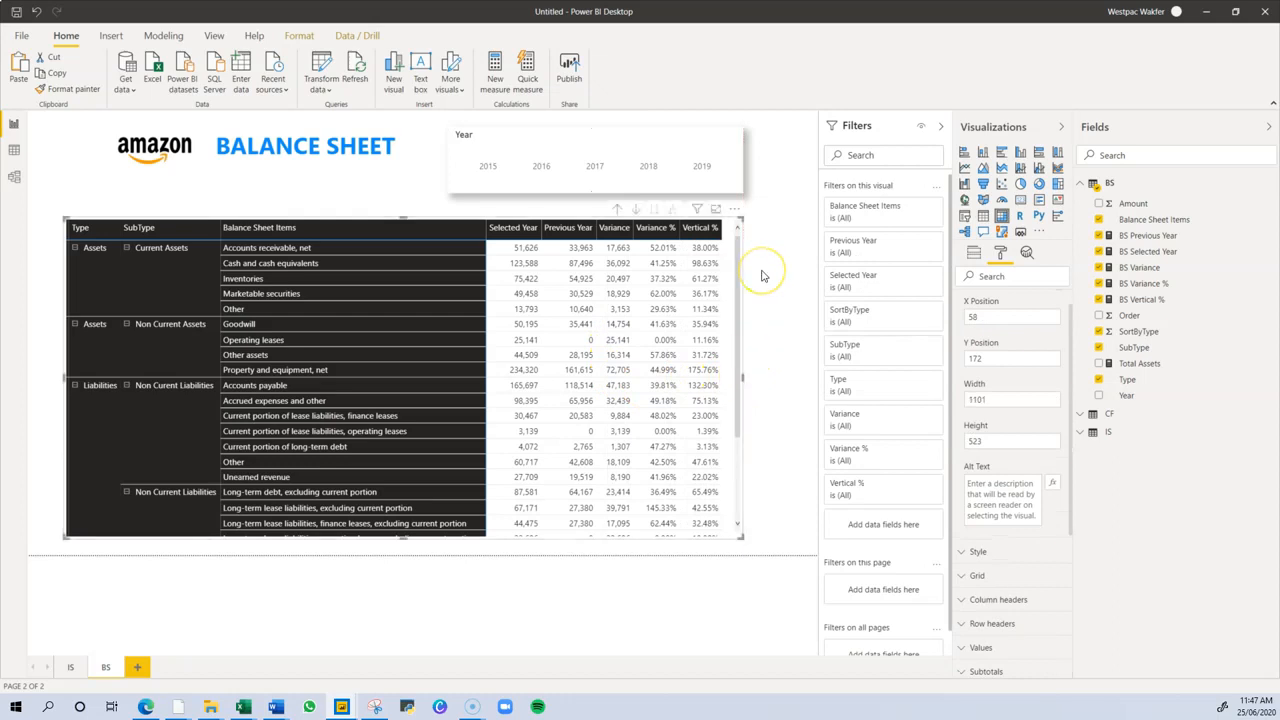
pyautogui.click(762, 273)
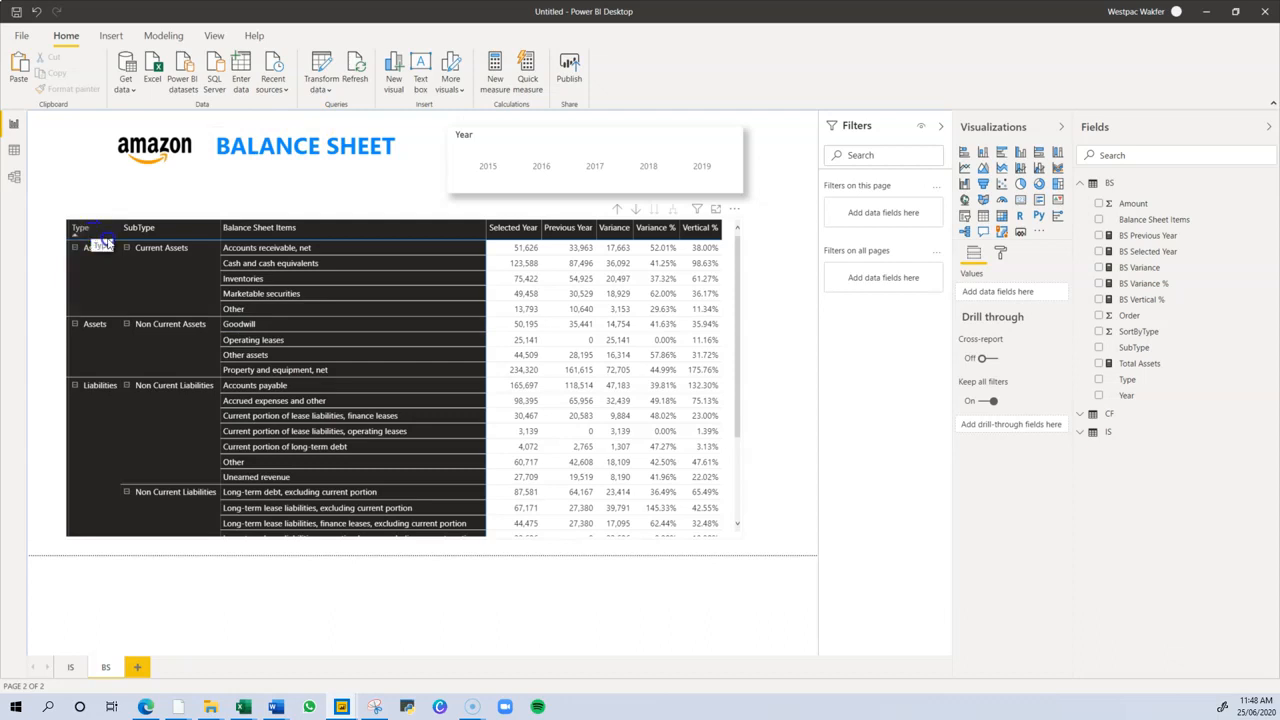
pyautogui.click(1000, 252)
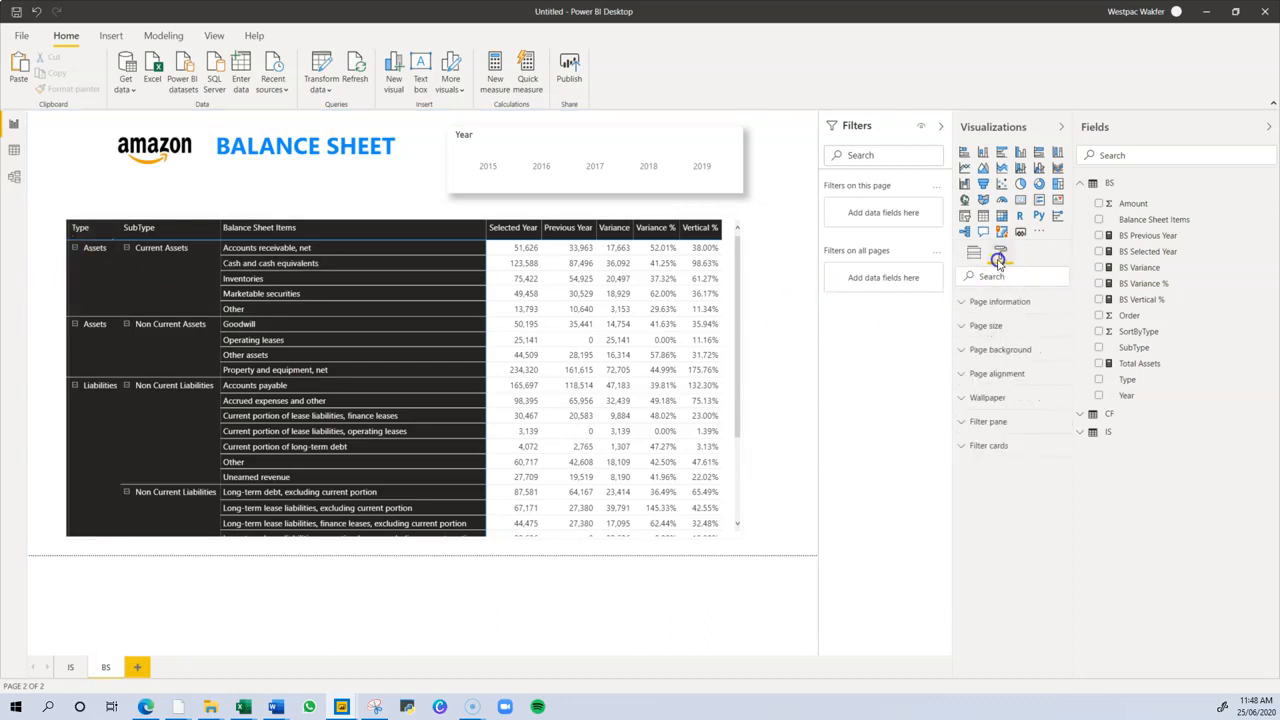
pyautogui.click(974, 252)
pyautogui.click(737, 337)
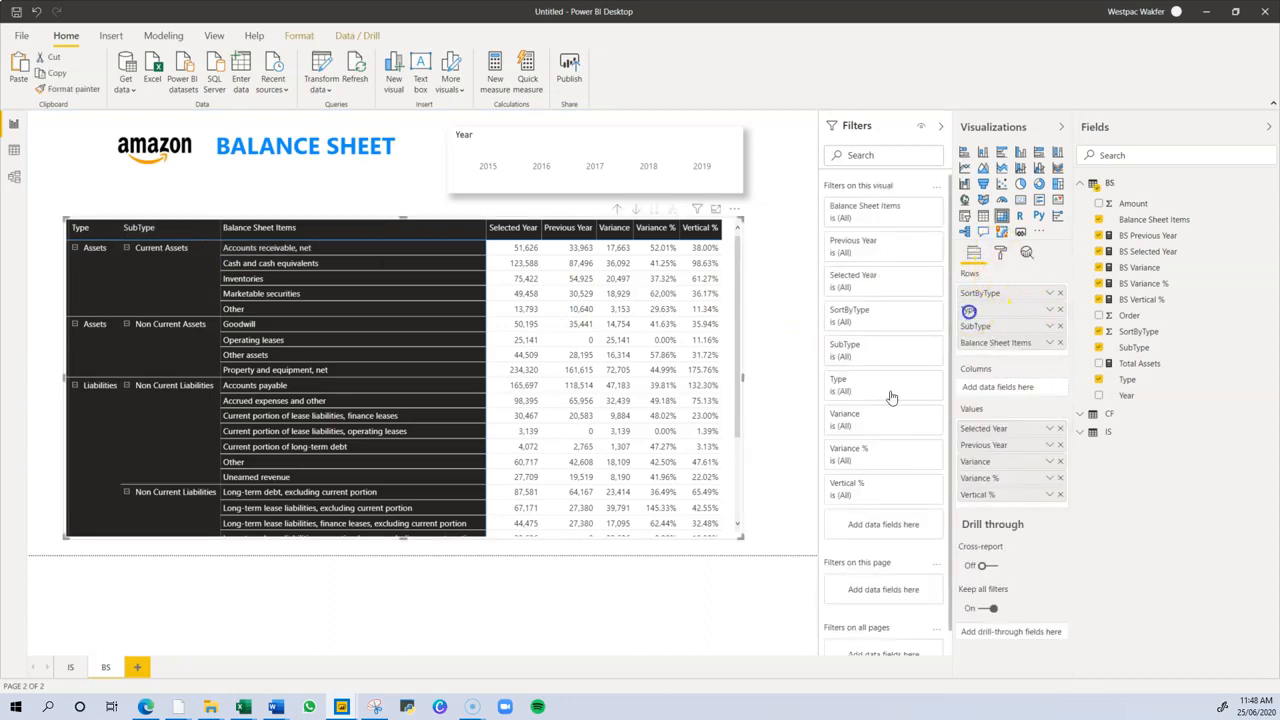
pyautogui.doubleClick(969, 312)
pyautogui.click(773, 298)
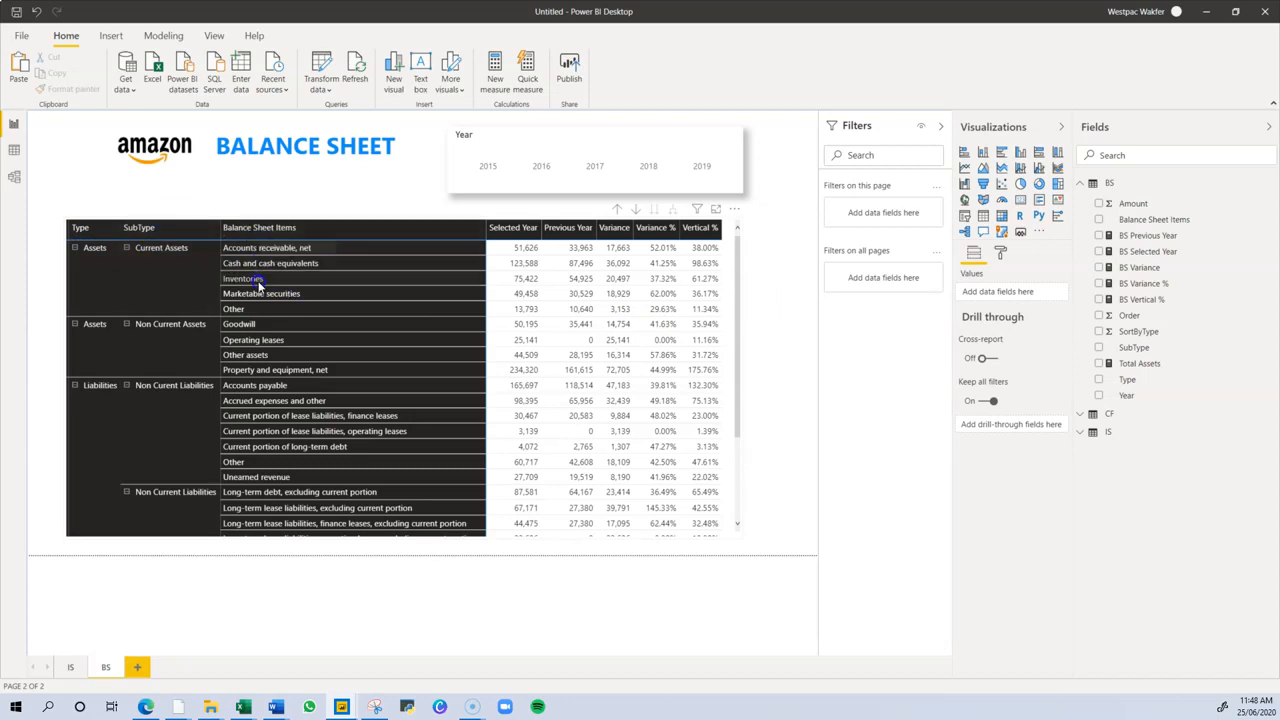
pyautogui.click(506, 228)
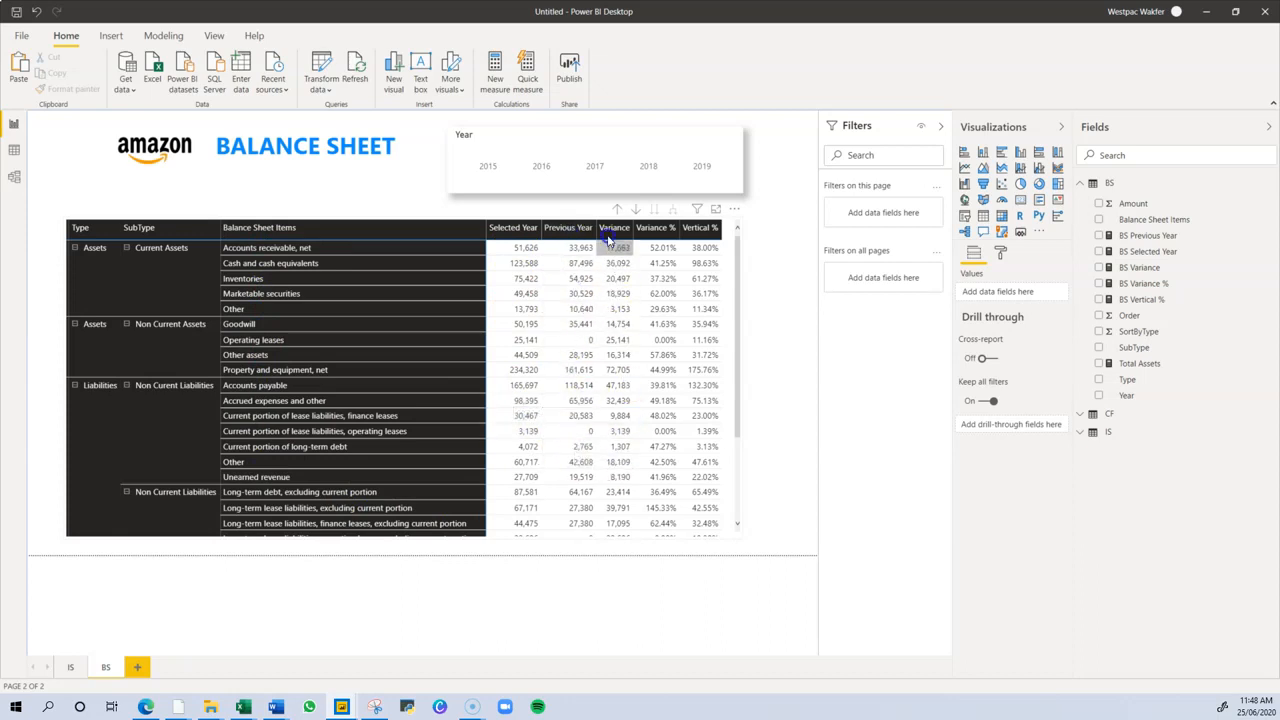
pyautogui.click(553, 260)
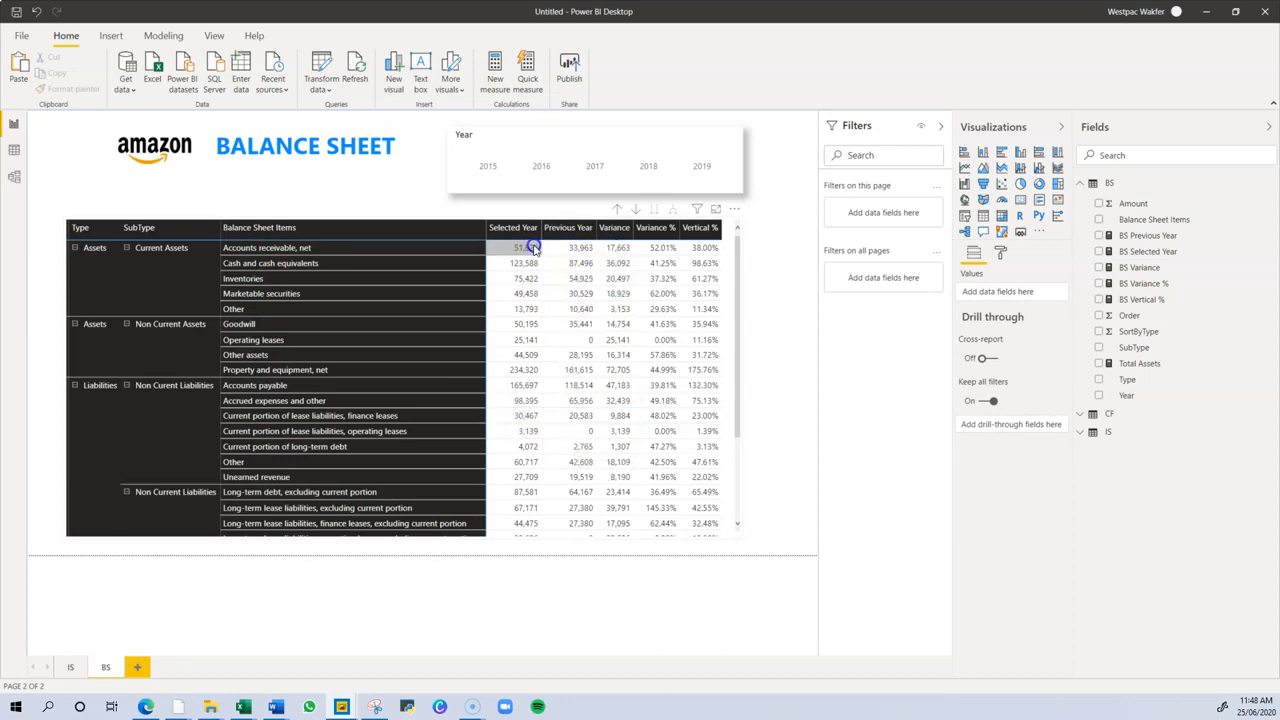
pyautogui.click(639, 248)
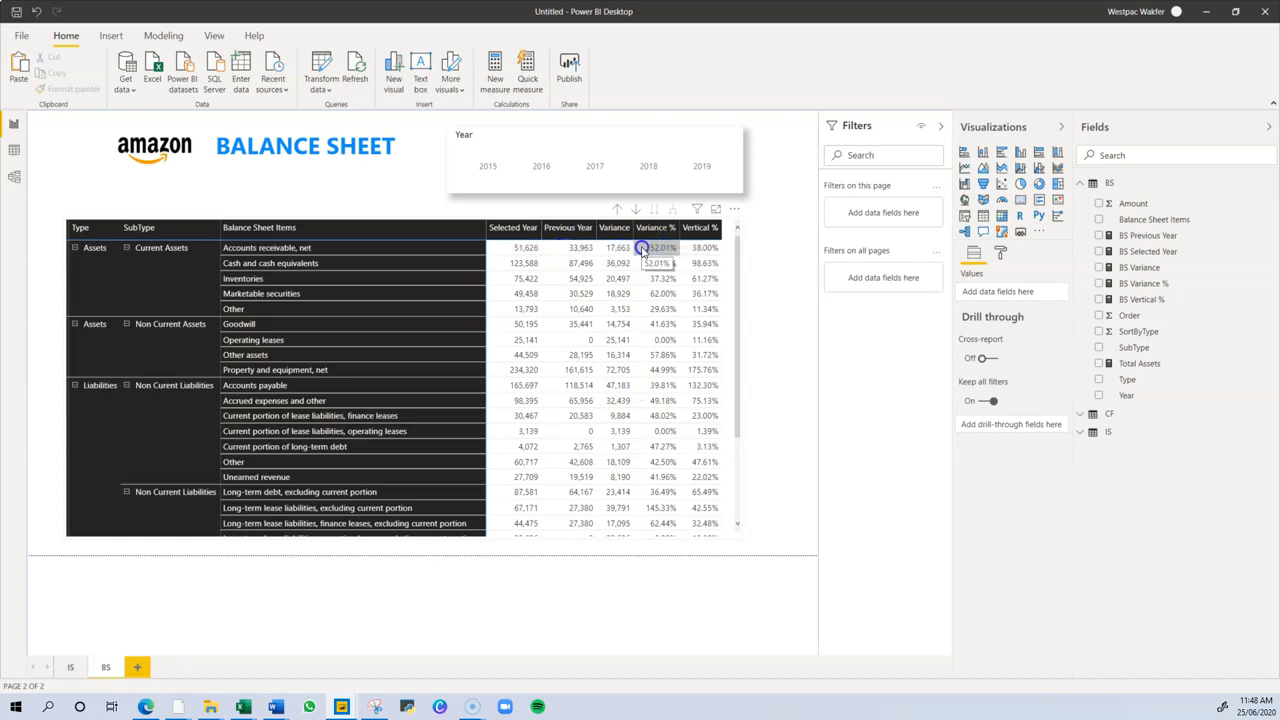
pyautogui.click(690, 250)
# Test the Year slicer on the matrix by selecting 2015, 2016, 2017, 2018 and 2019 in turn
pyautogui.click(480, 170)
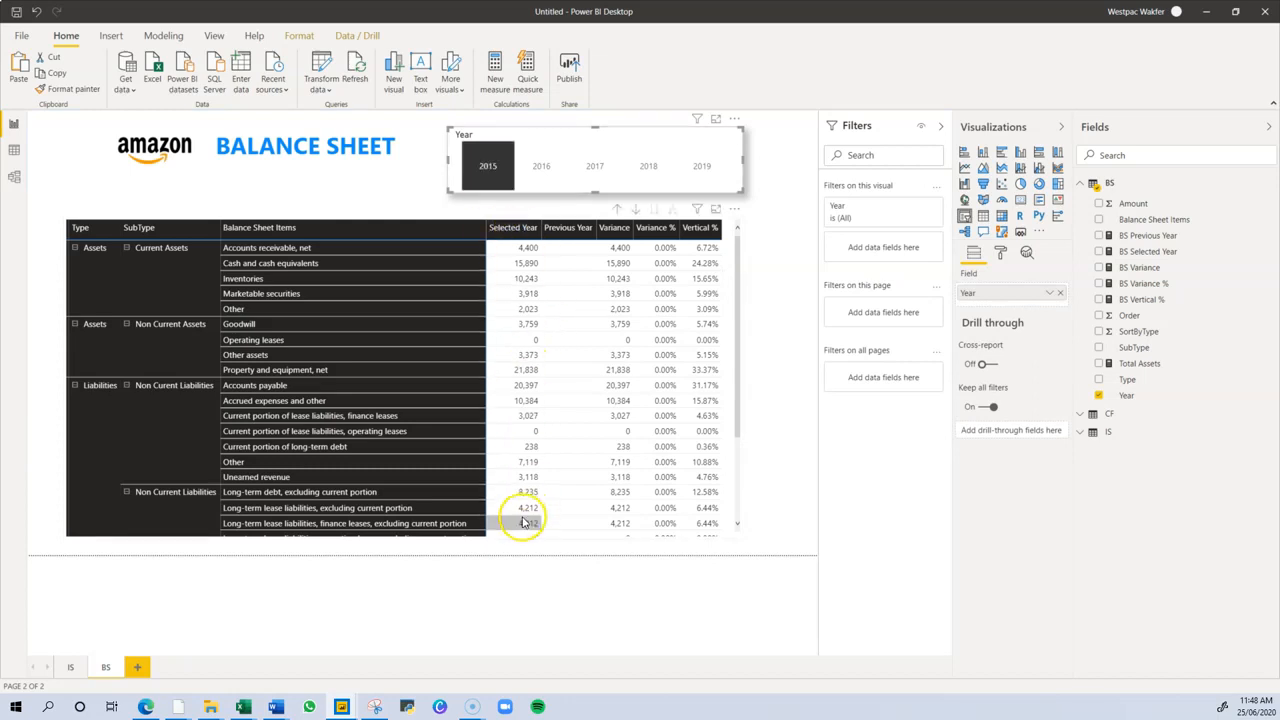
pyautogui.click(543, 167)
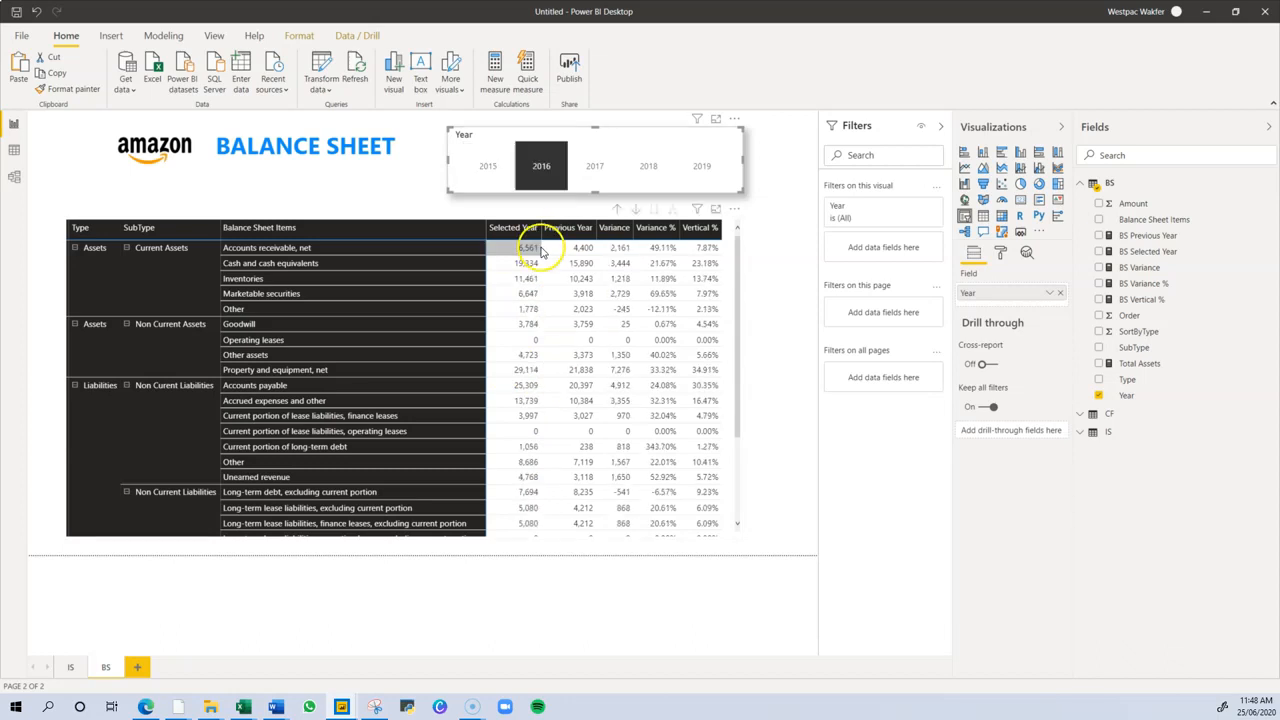
pyautogui.click(593, 166)
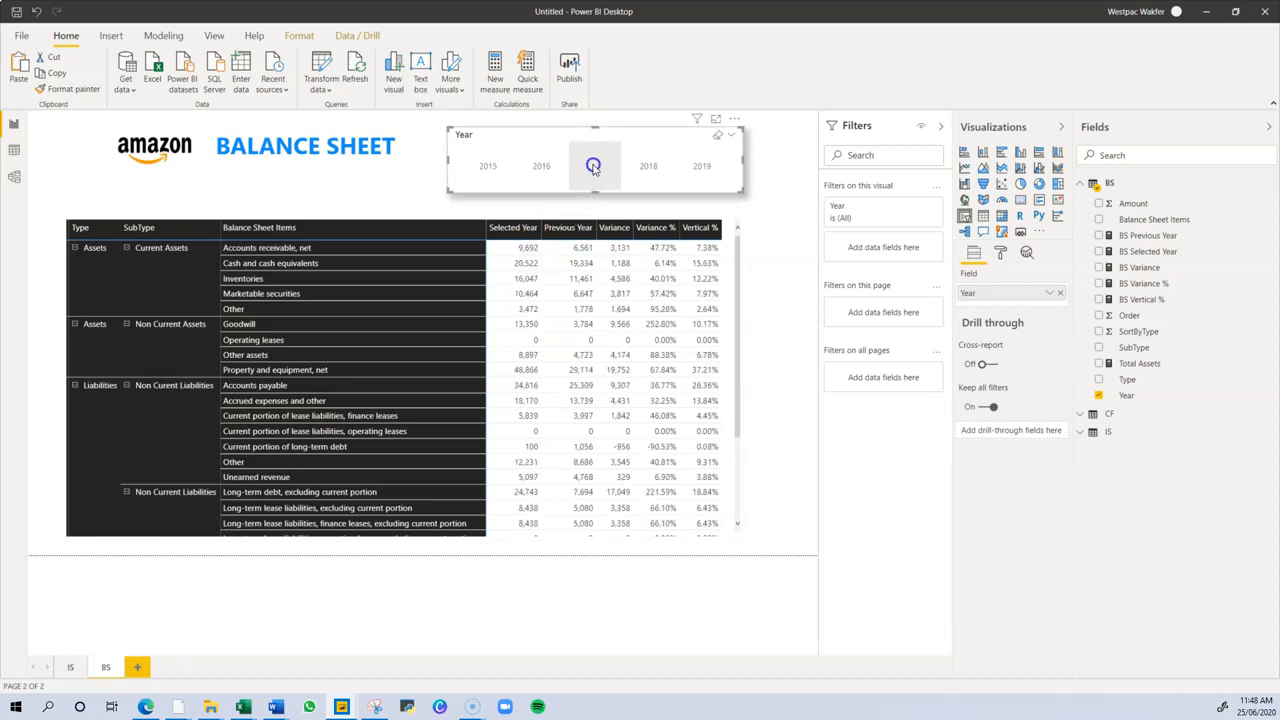
pyautogui.click(646, 167)
pyautogui.click(701, 171)
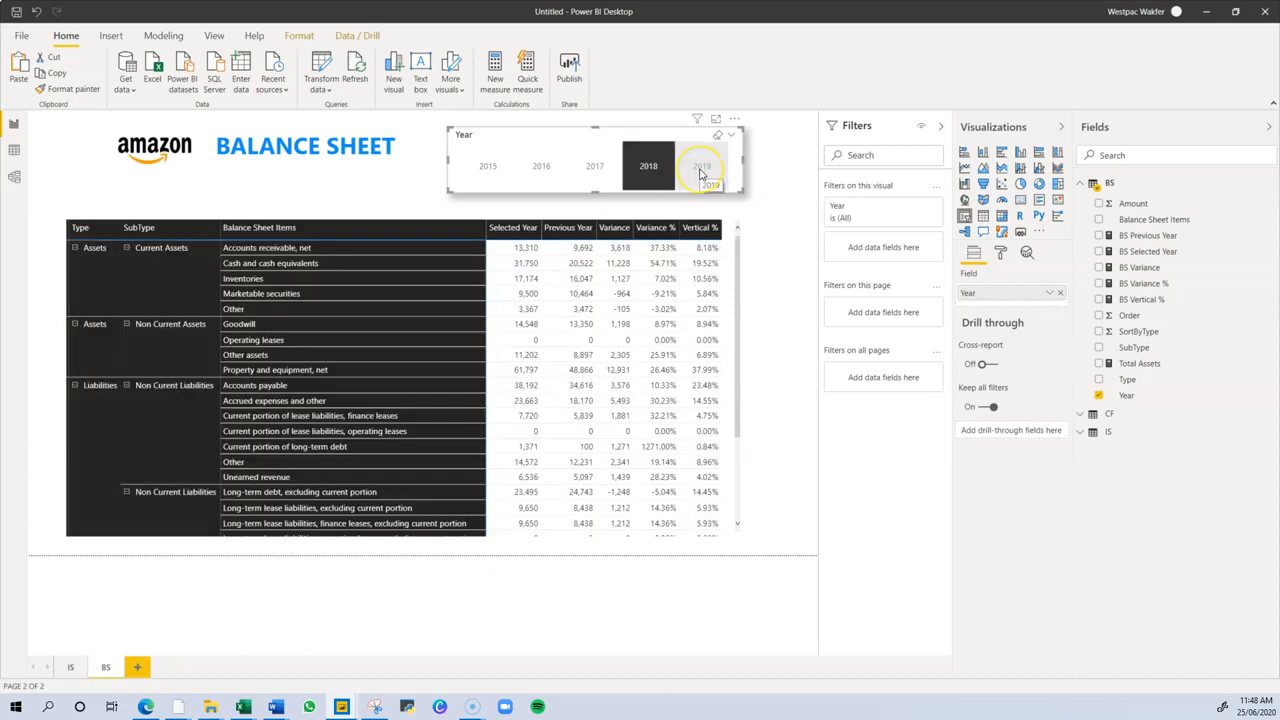
# Look through the matrix's formatting options, including Style, Grid, Field formatting, Background and Lock aspect
pyautogui.click(727, 287)
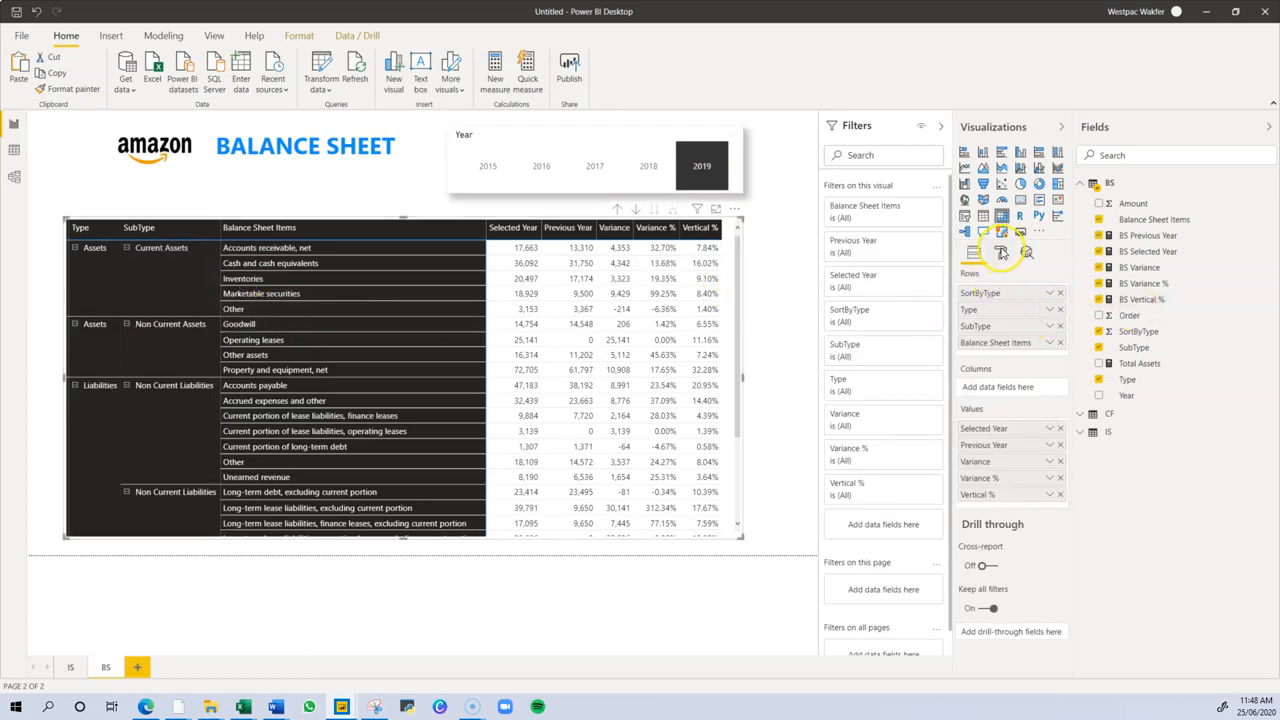
pyautogui.click(1001, 252)
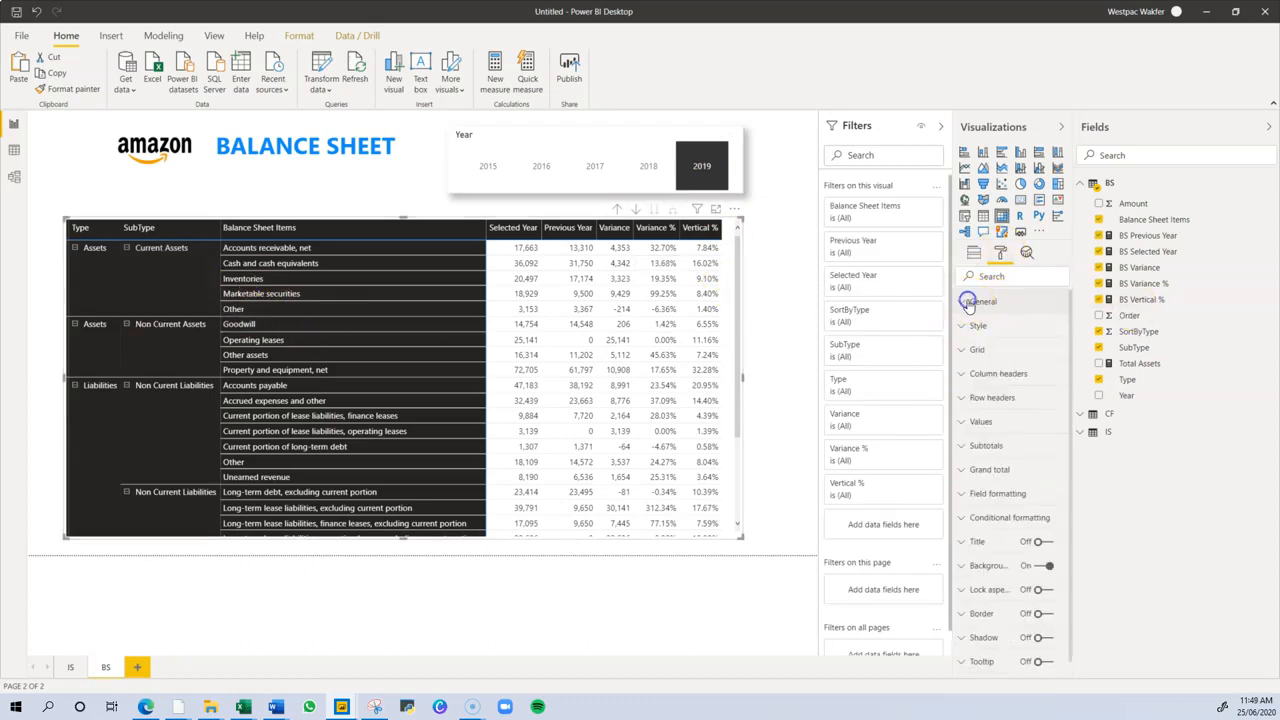
pyautogui.click(977, 328)
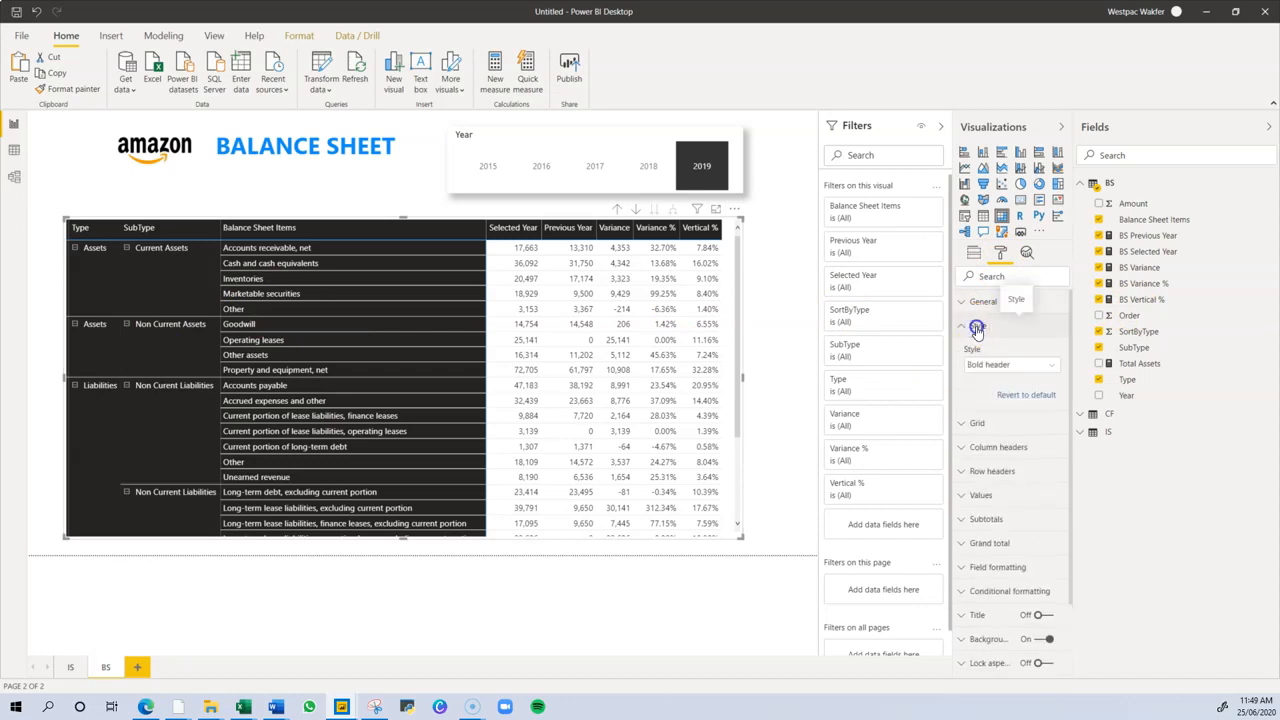
pyautogui.click(981, 352)
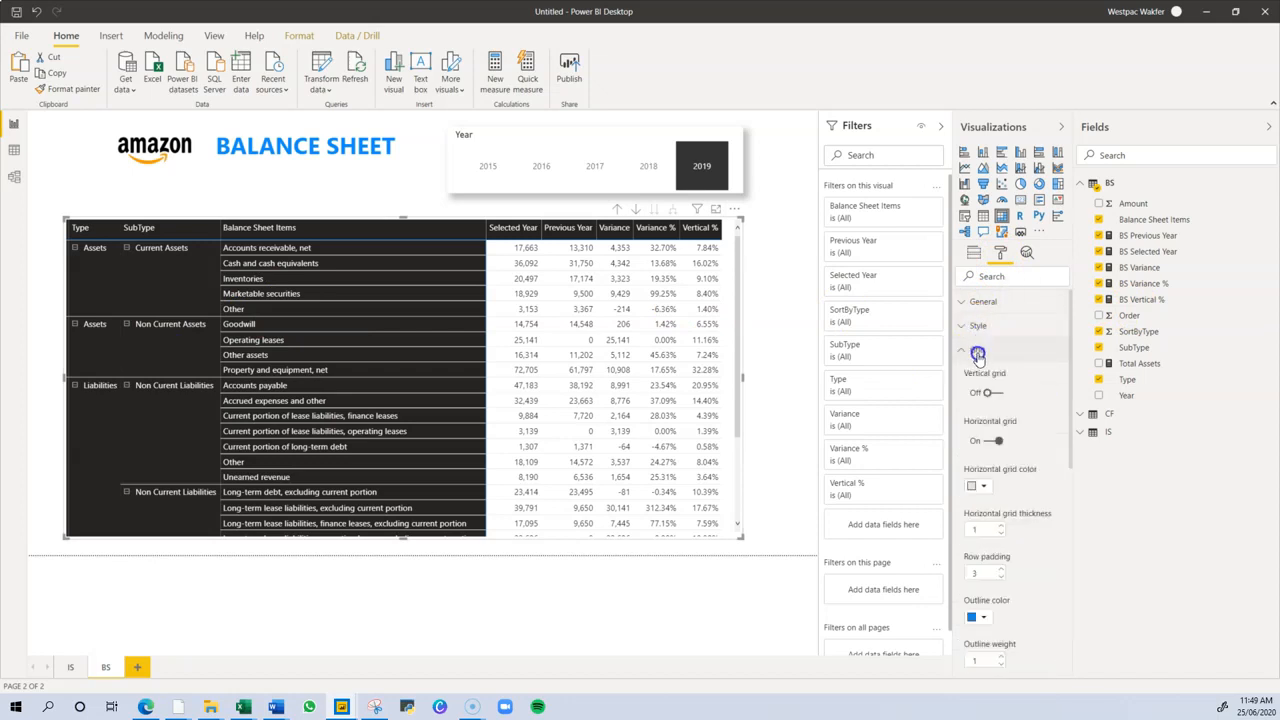
pyautogui.click(978, 352)
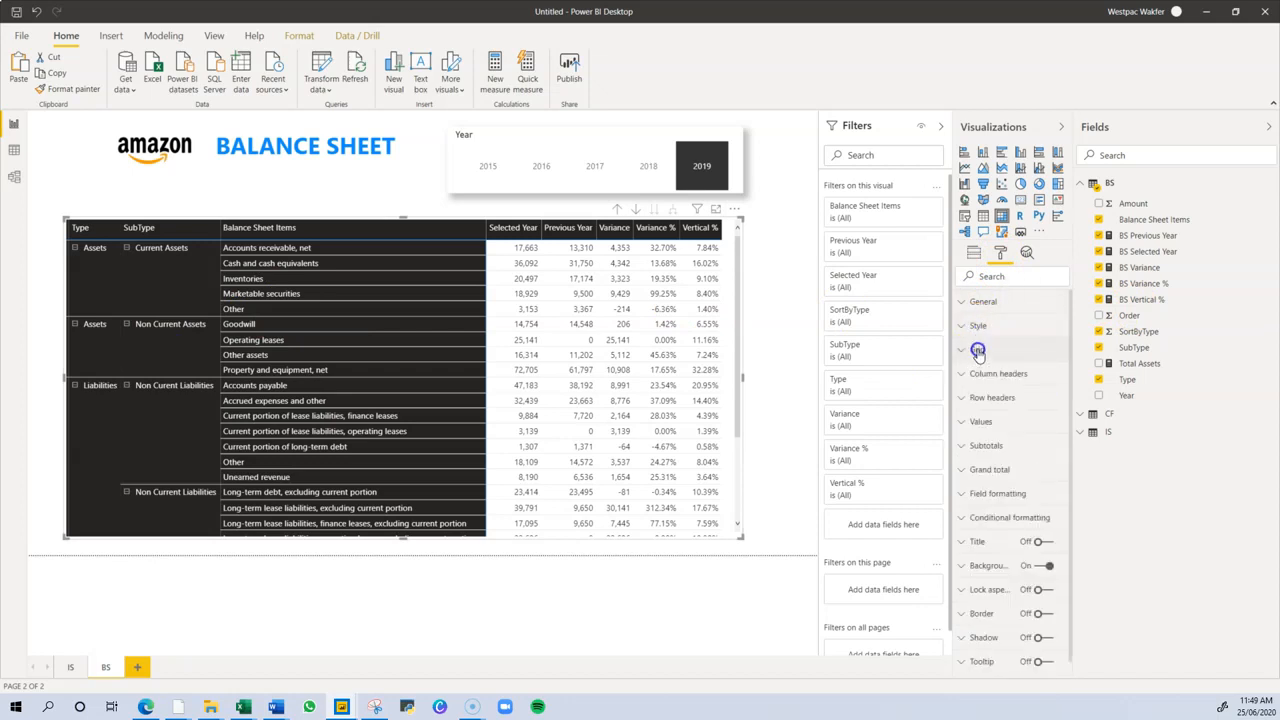
pyautogui.click(984, 494)
pyautogui.scroll(-4, 995, 505)
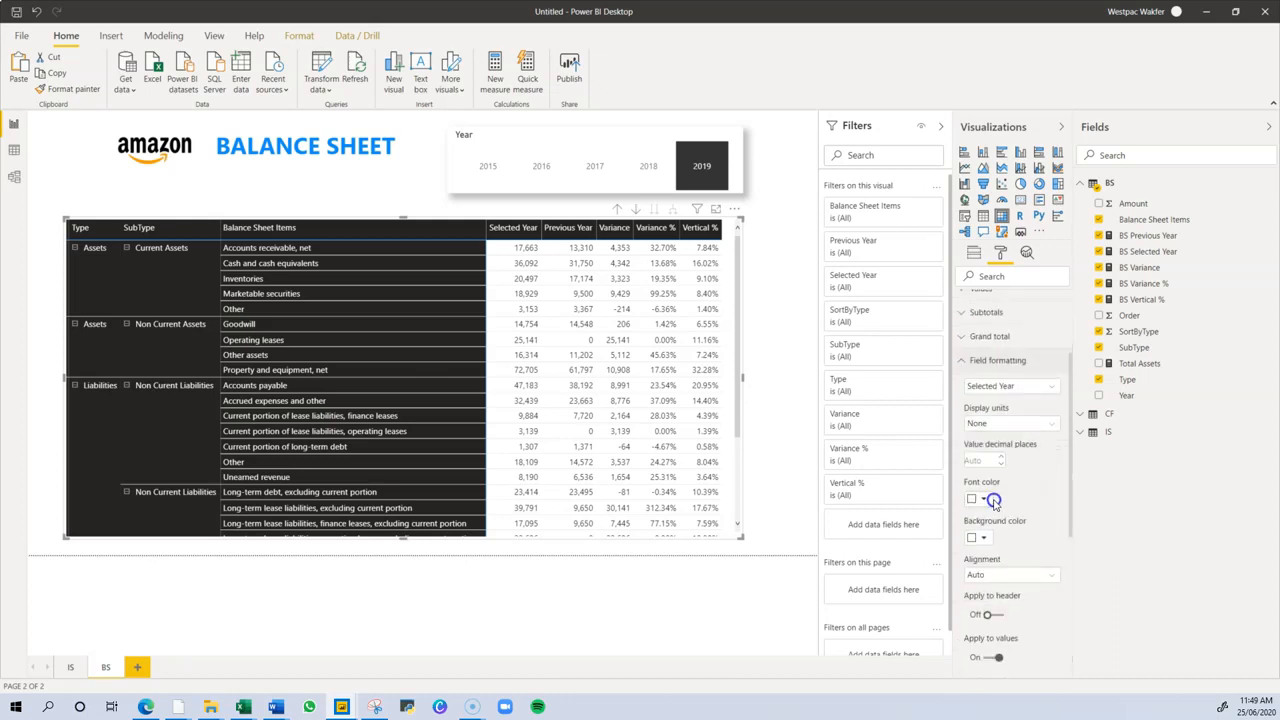
pyautogui.scroll(-3, 1000, 508)
pyautogui.click(988, 502)
pyautogui.click(989, 547)
pyautogui.scroll(-2, 990, 546)
pyautogui.scroll(5, 993, 565)
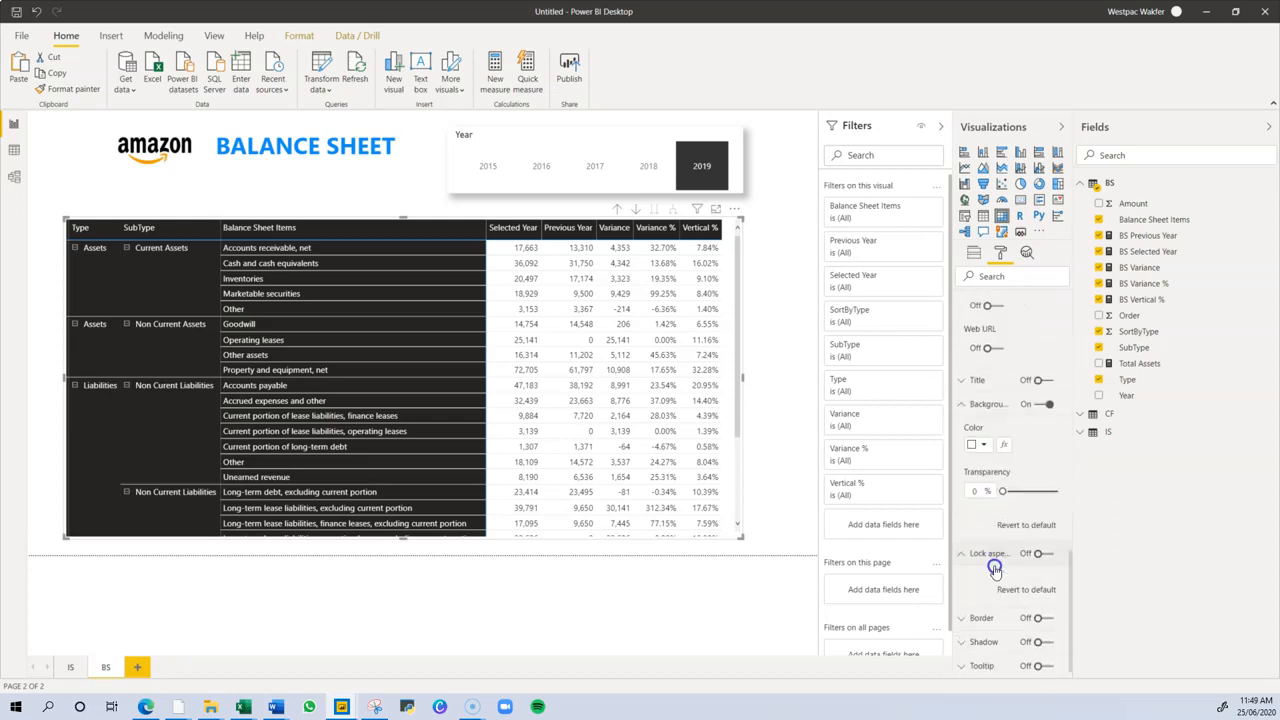
pyautogui.scroll(5, 990, 441)
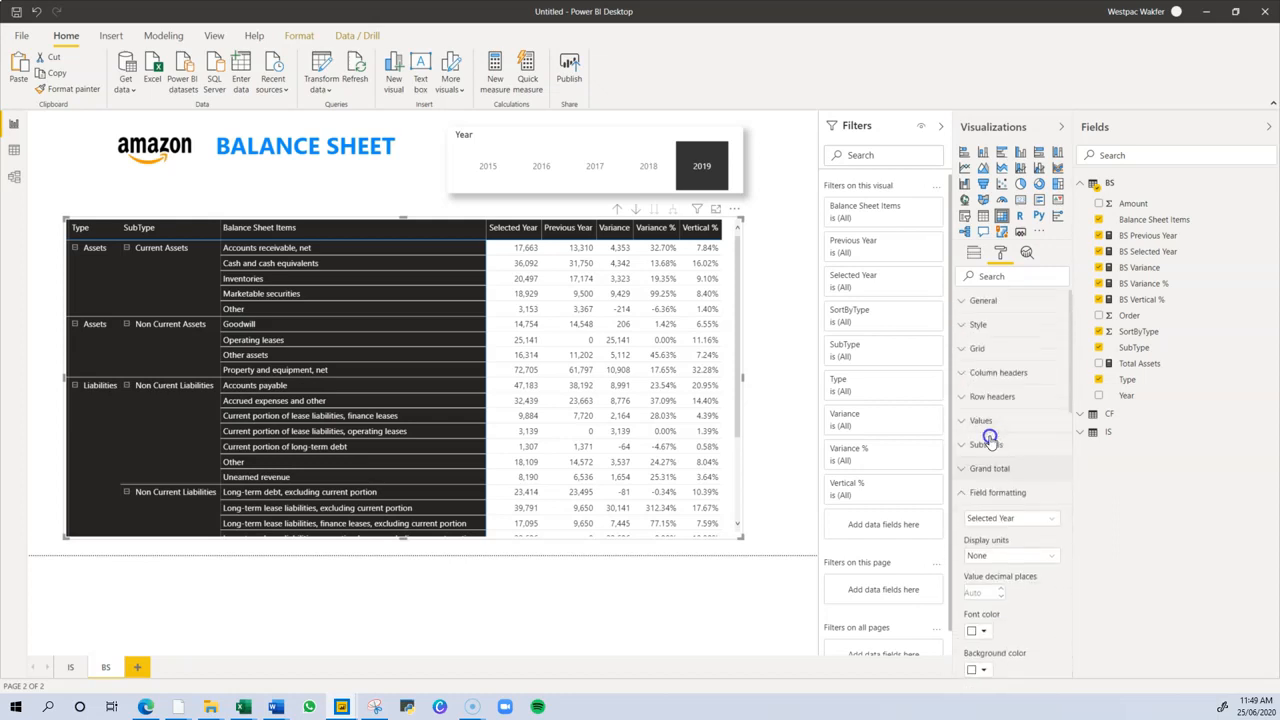
# Set the background color of the matrix's column headers to the bright blue theme color
pyautogui.click(984, 303)
pyautogui.scroll(-4, 995, 411)
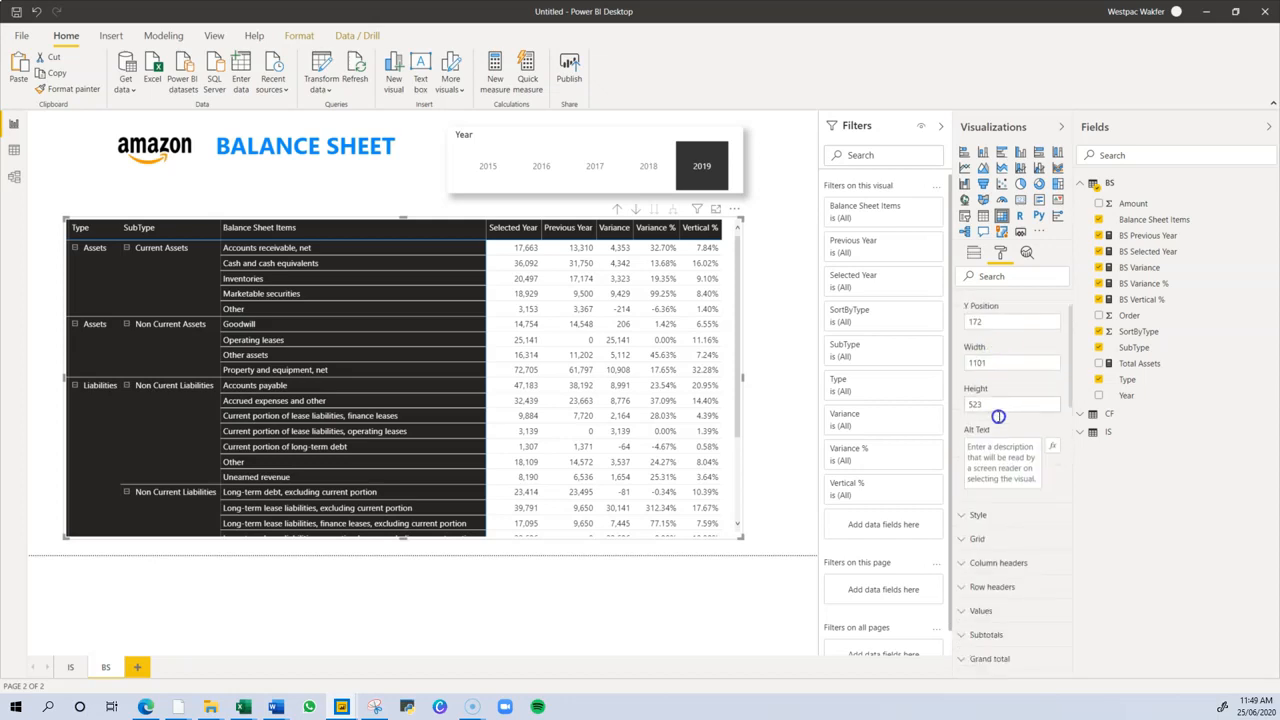
pyautogui.click(989, 314)
pyautogui.click(985, 407)
pyautogui.scroll(-3, 995, 470)
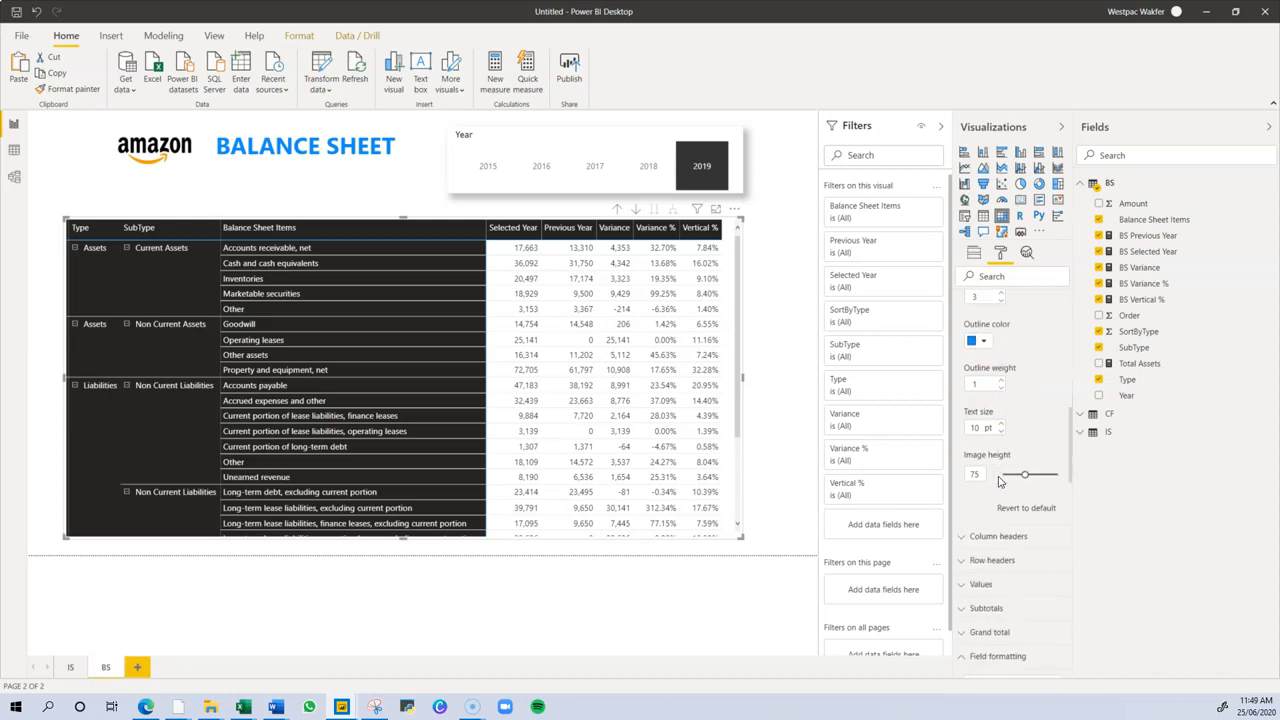
pyautogui.scroll(-1, 995, 485)
pyautogui.click(985, 490)
pyautogui.scroll(-2, 990, 500)
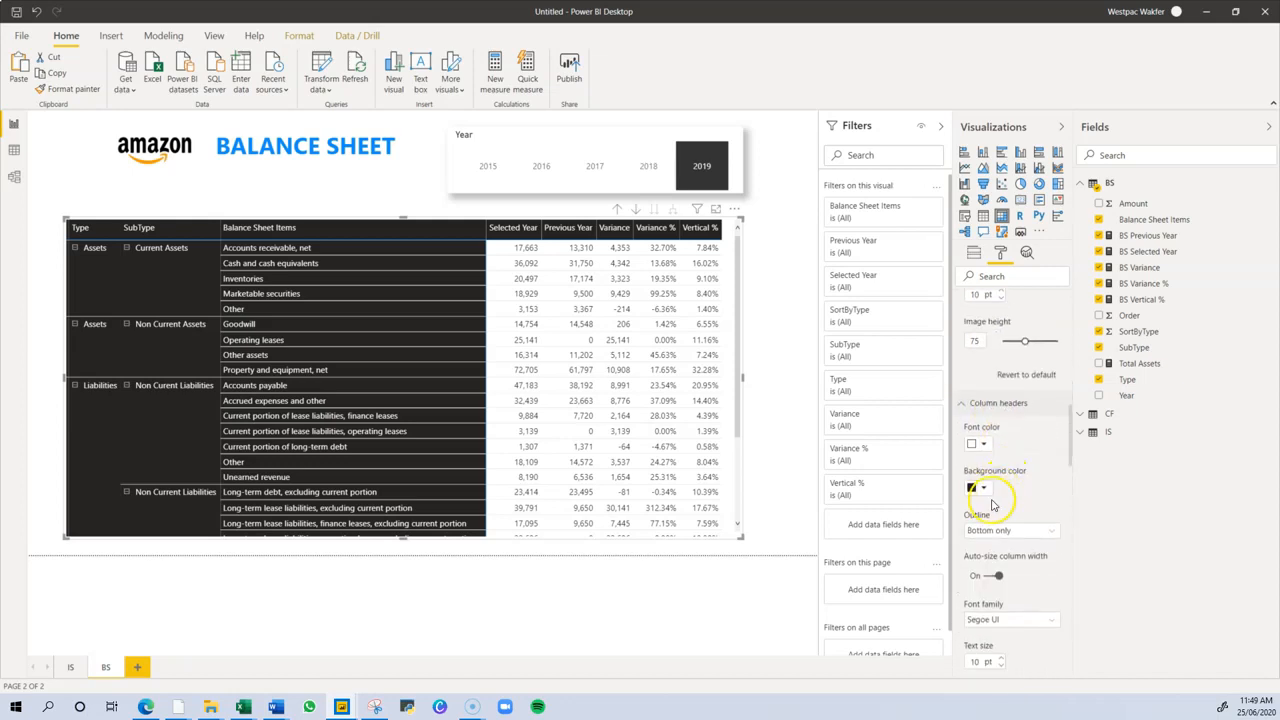
pyautogui.click(984, 488)
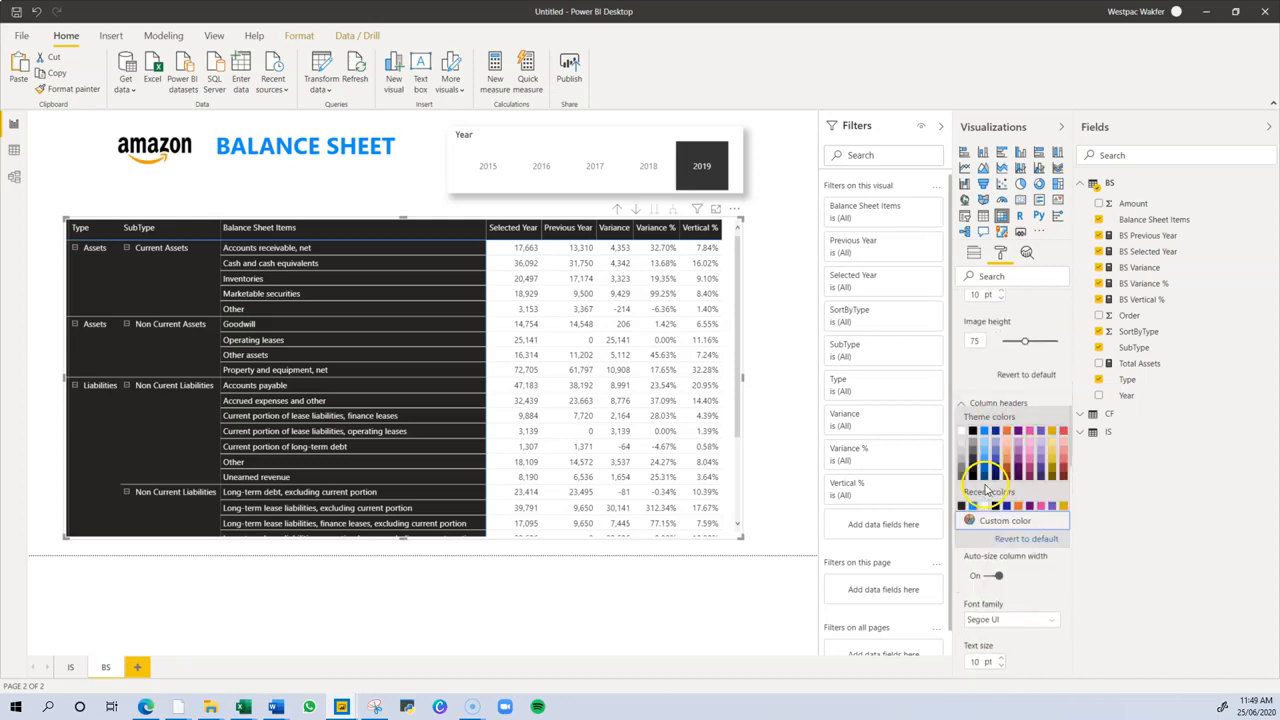
pyautogui.click(984, 432)
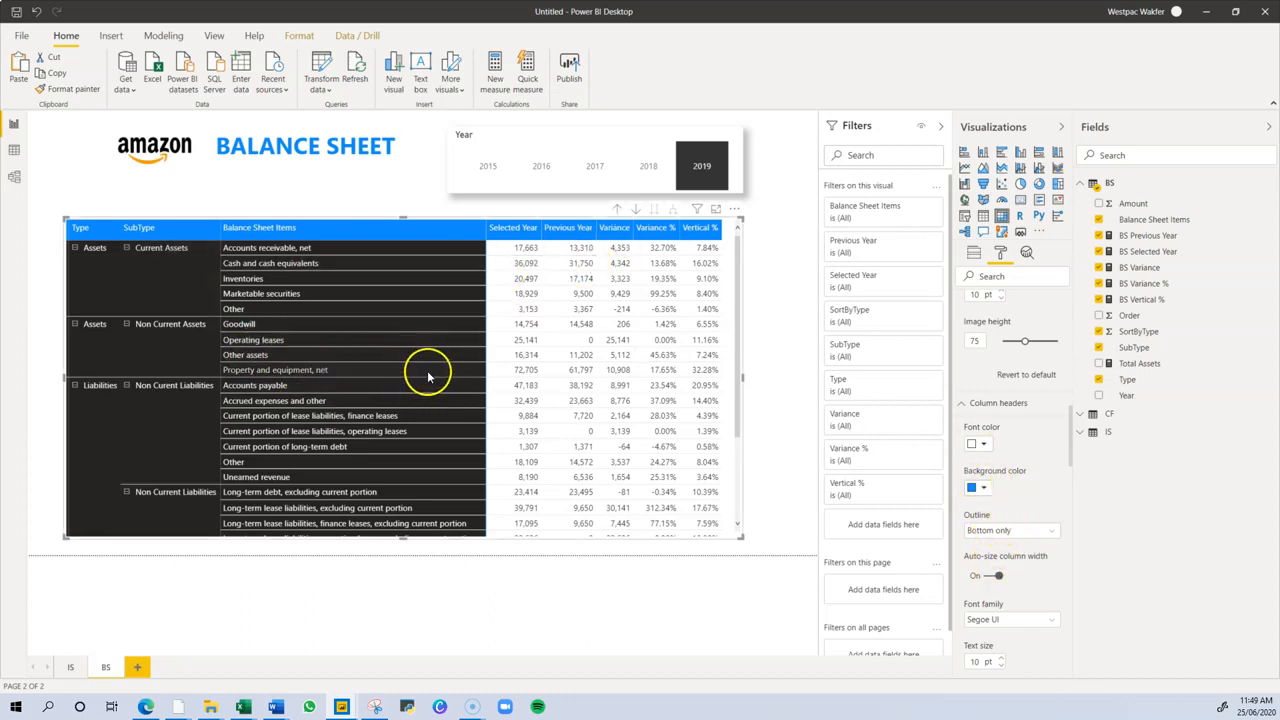
# Try light blue and light grey backgrounds for the matrix's row headers, and settle on black
pyautogui.scroll(-2, 1015, 503)
pyautogui.scroll(-4, 1012, 515)
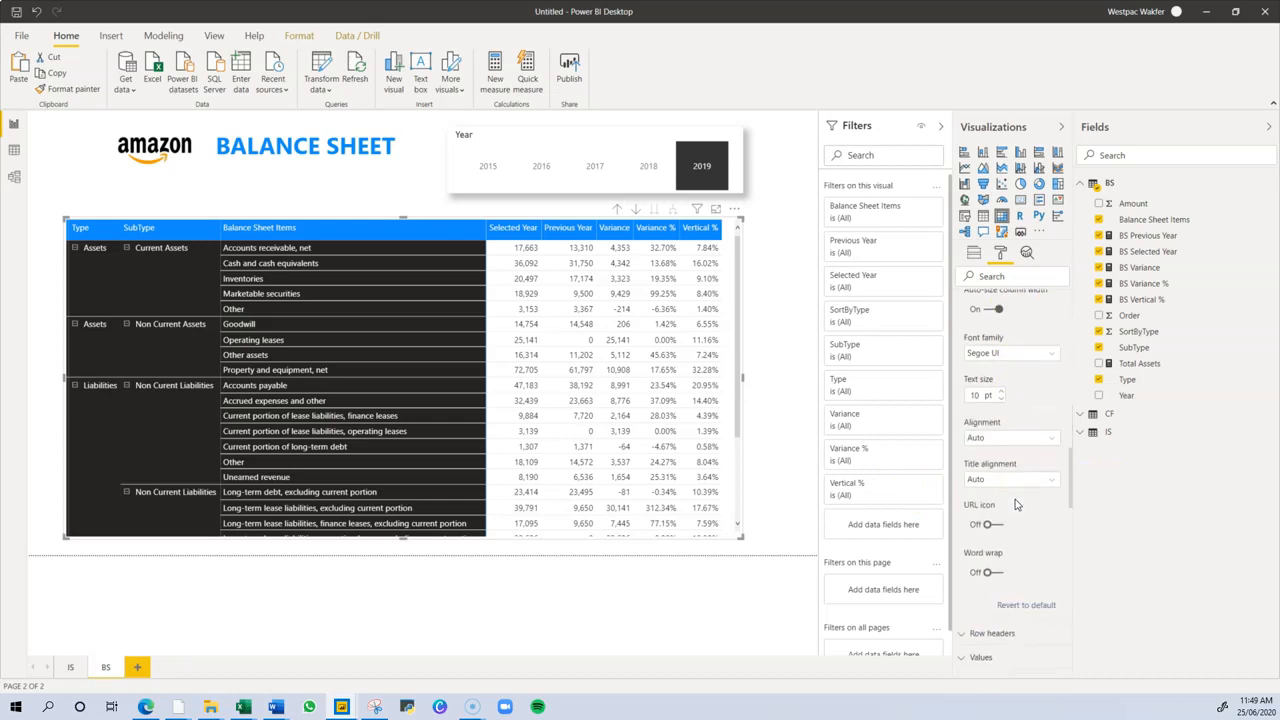
pyautogui.click(1030, 500)
pyautogui.scroll(-1, 1034, 538)
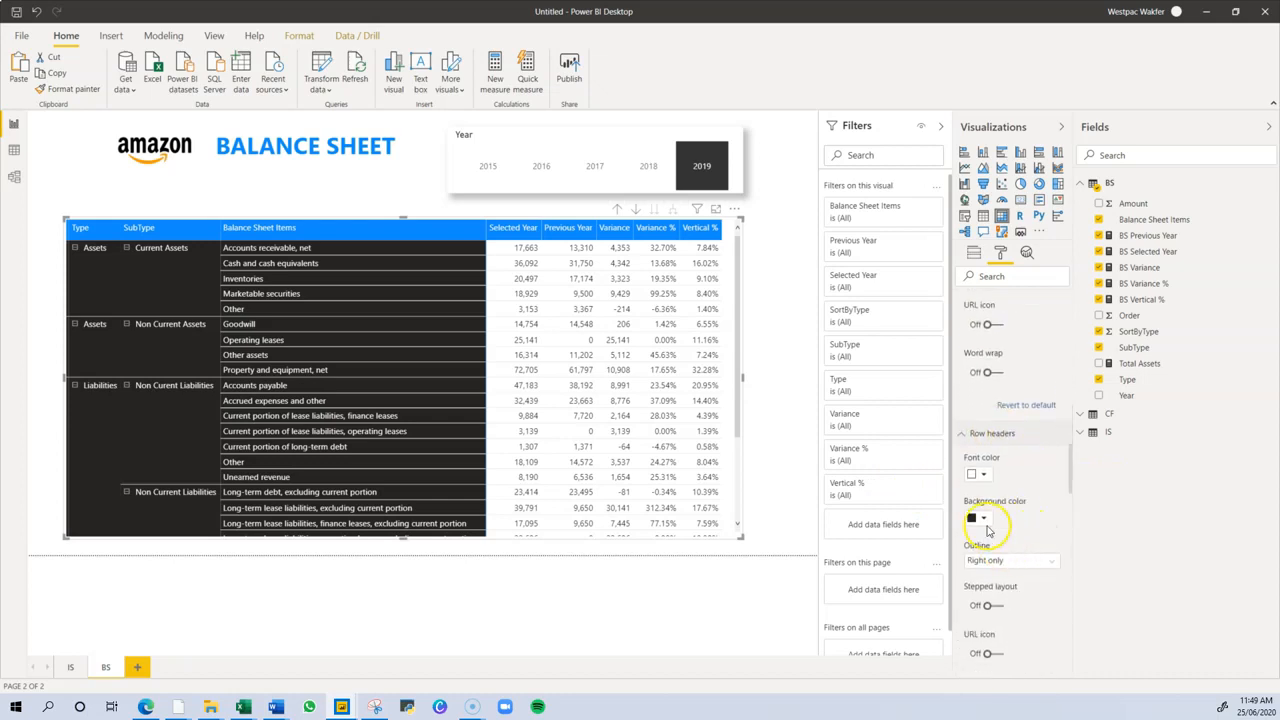
pyautogui.click(984, 520)
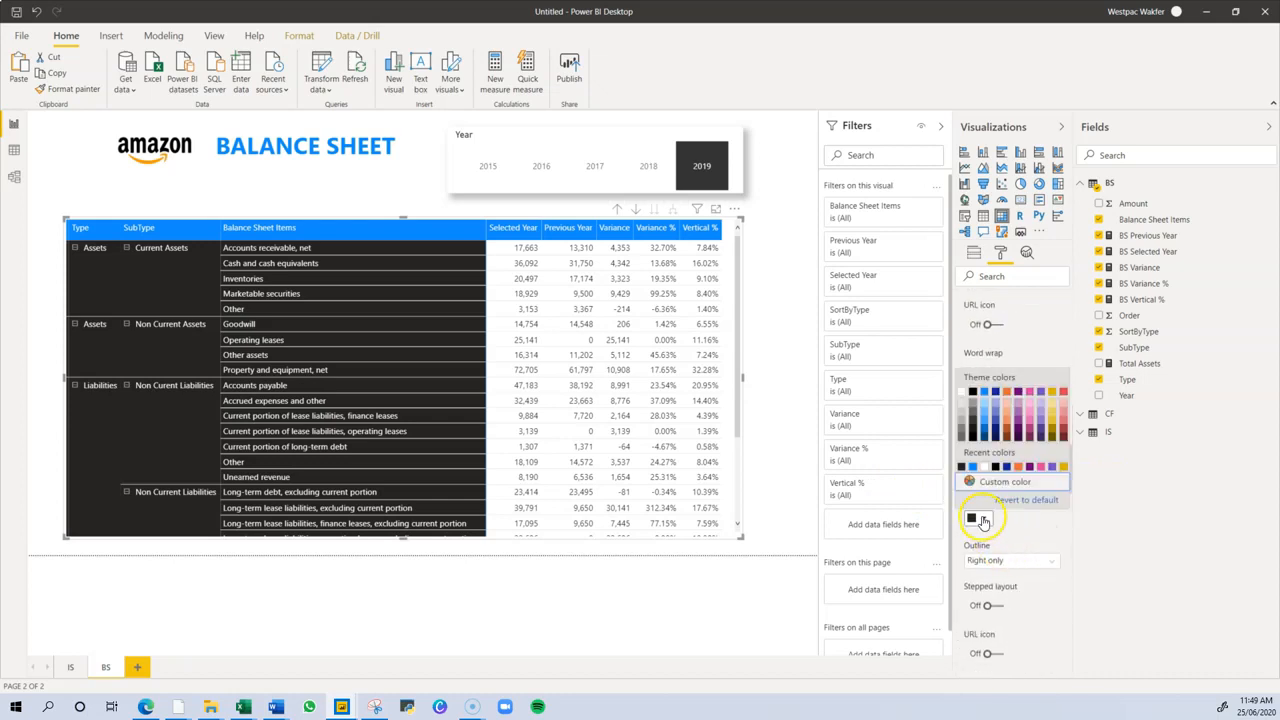
pyautogui.click(990, 406)
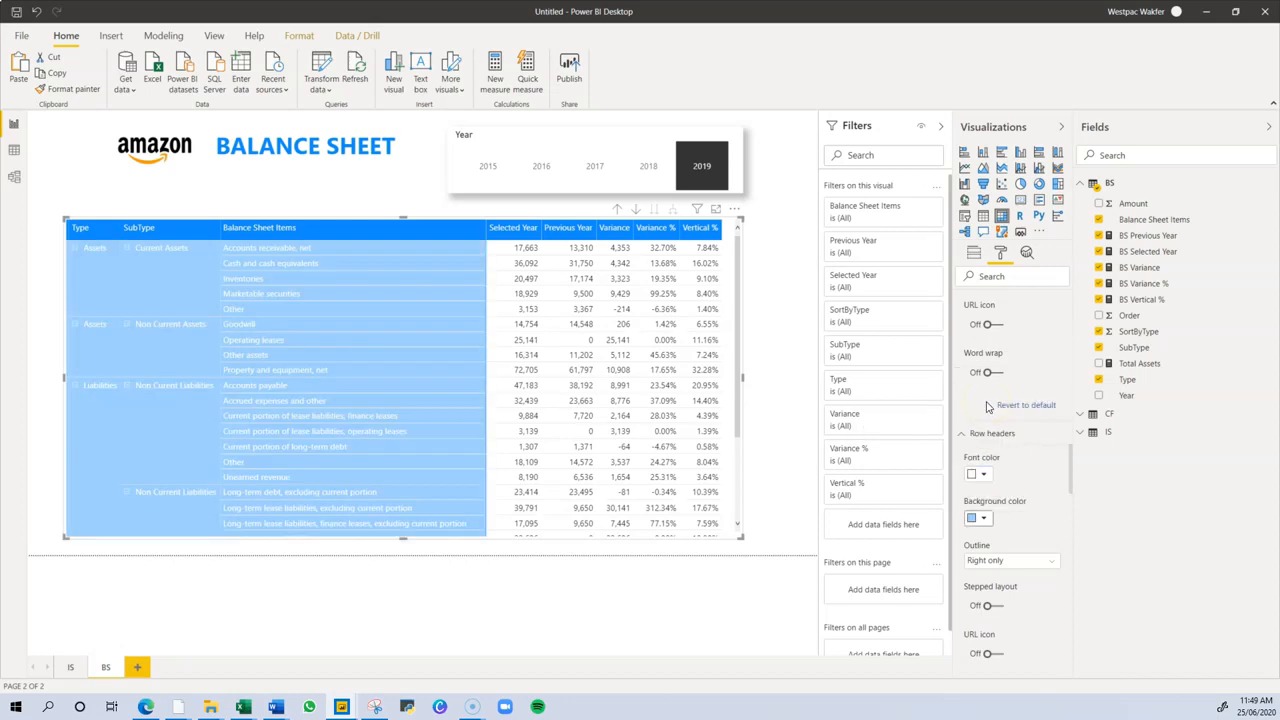
pyautogui.click(985, 520)
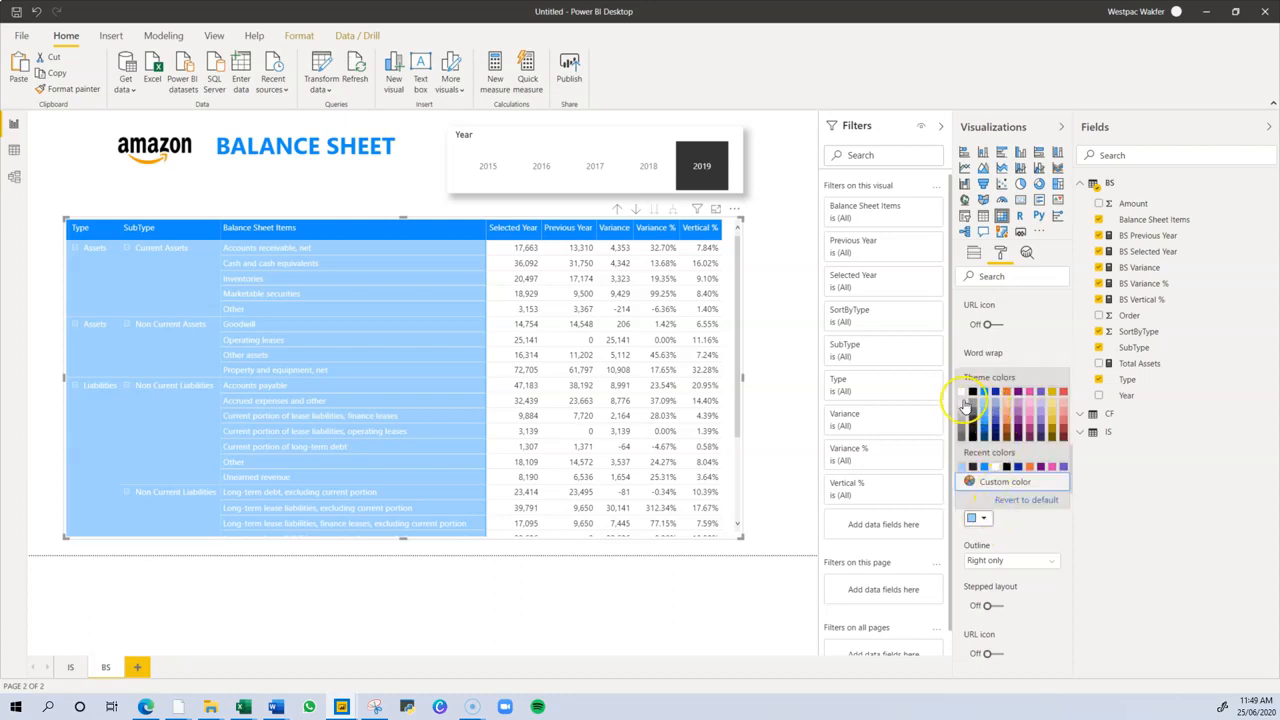
pyautogui.click(963, 405)
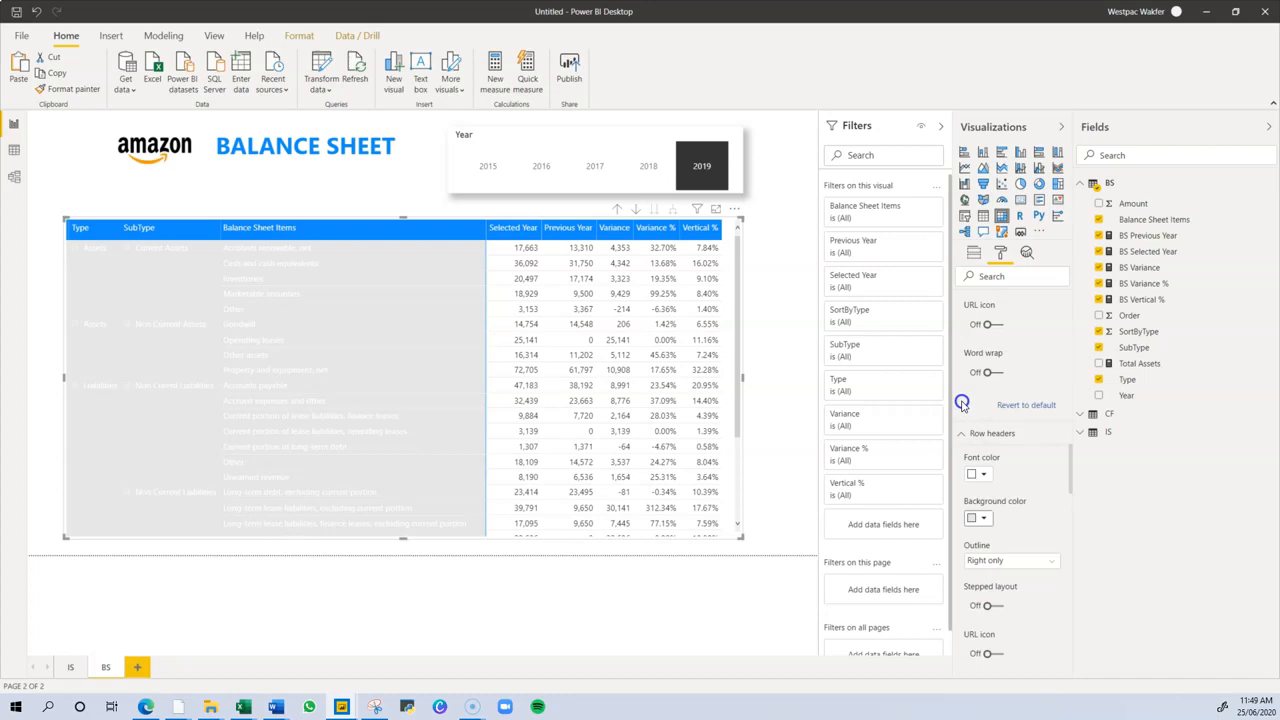
pyautogui.click(980, 518)
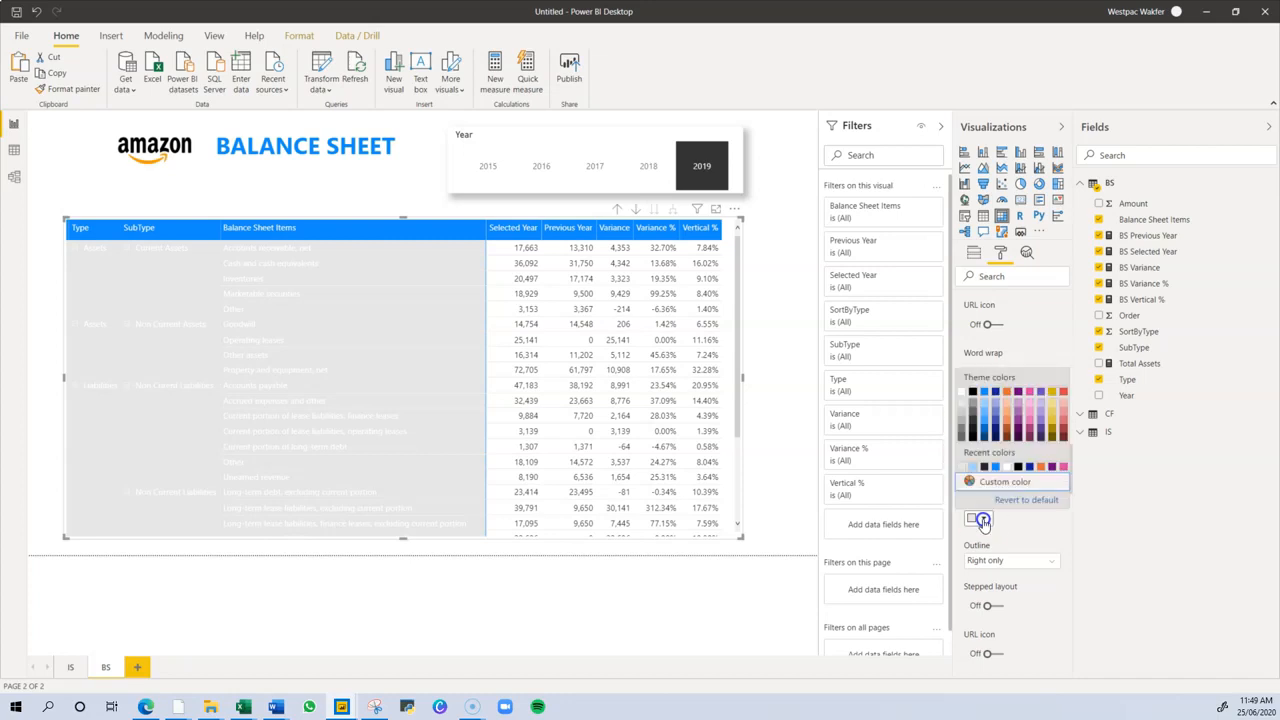
pyautogui.click(972, 395)
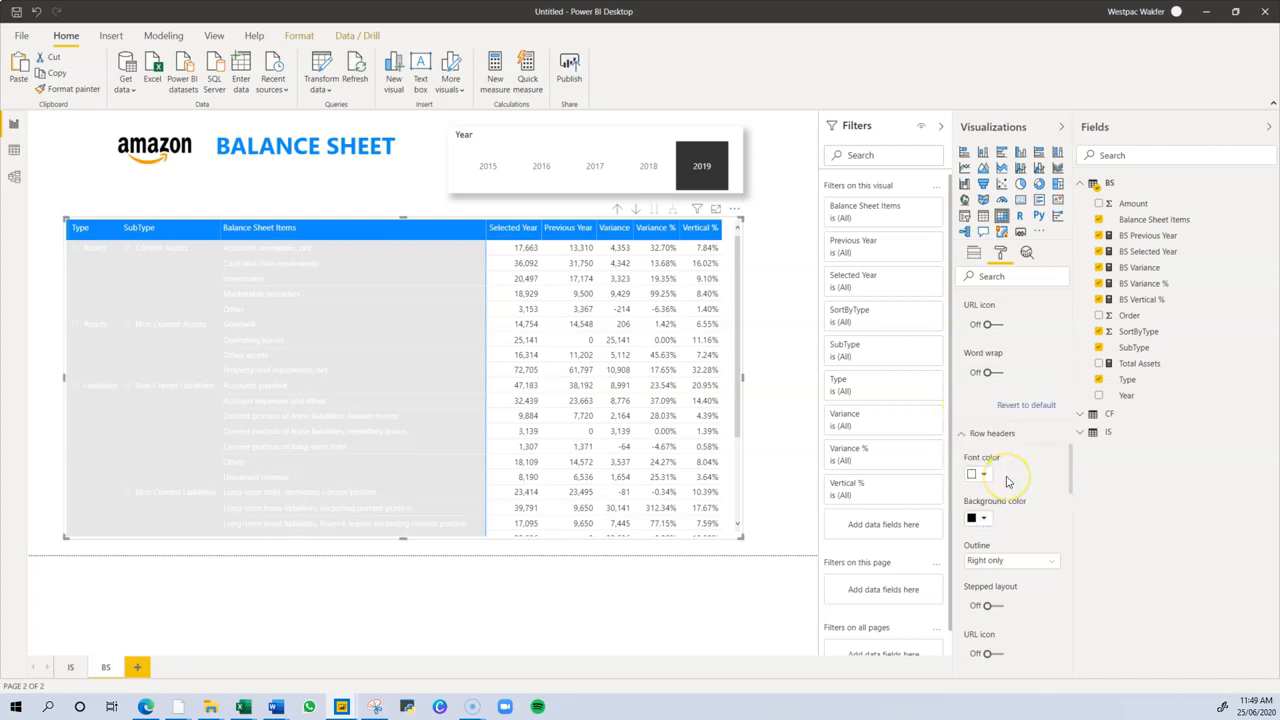
pyautogui.click(748, 368)
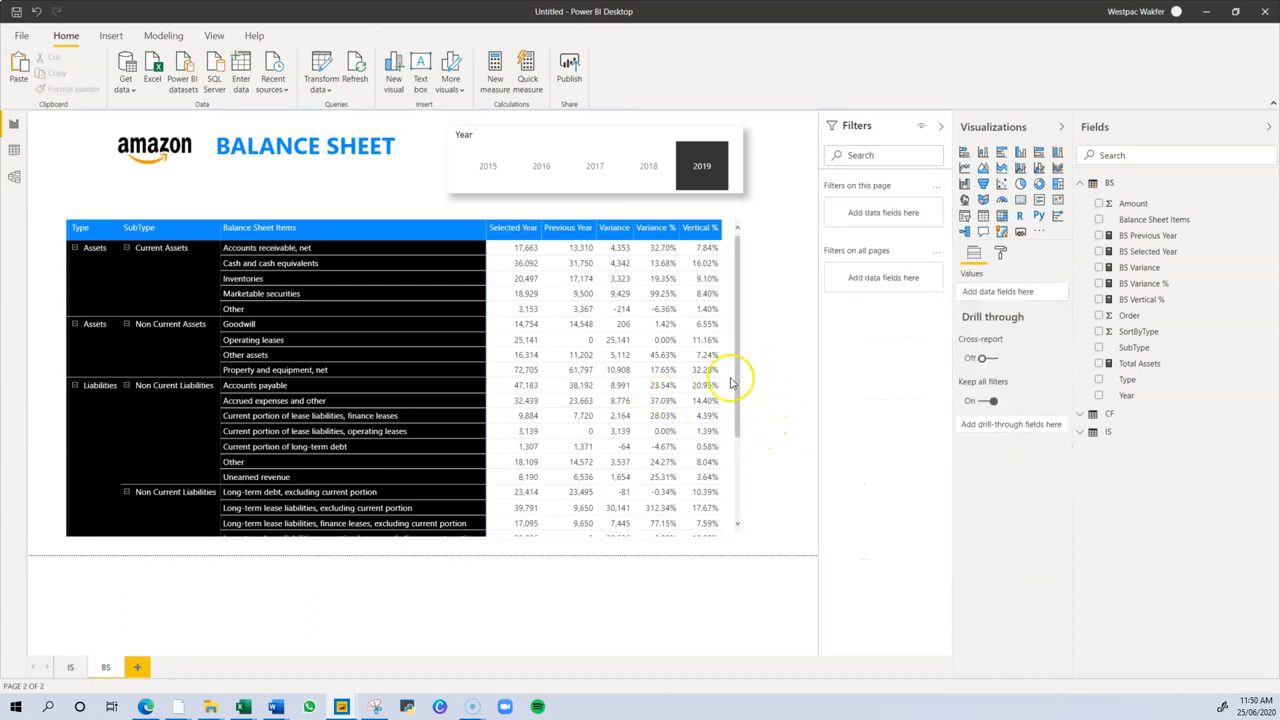
# Collapse the Filters, Visualizations and Fields panes to give the Balance Sheet page more room
pyautogui.scroll(-3, 688, 400)
pyautogui.scroll(3, 681, 414)
pyautogui.click(768, 374)
pyautogui.click(940, 126)
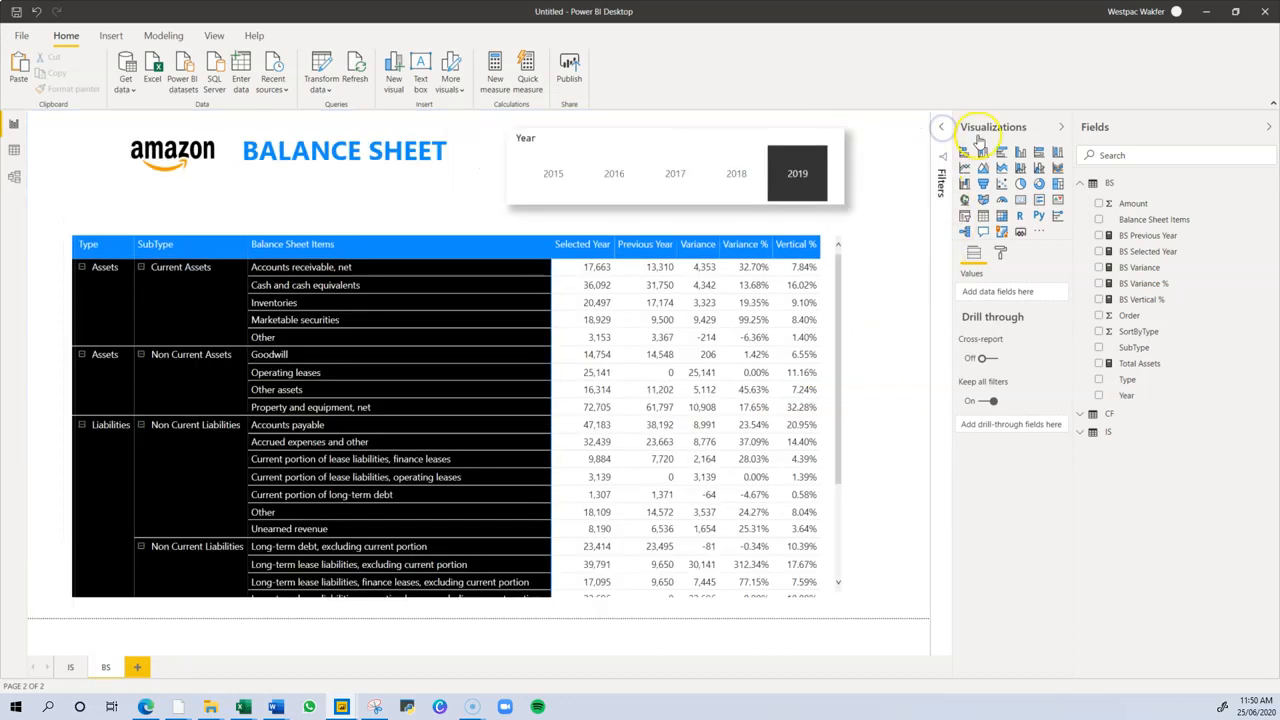
pyautogui.click(1061, 127)
pyautogui.click(1267, 128)
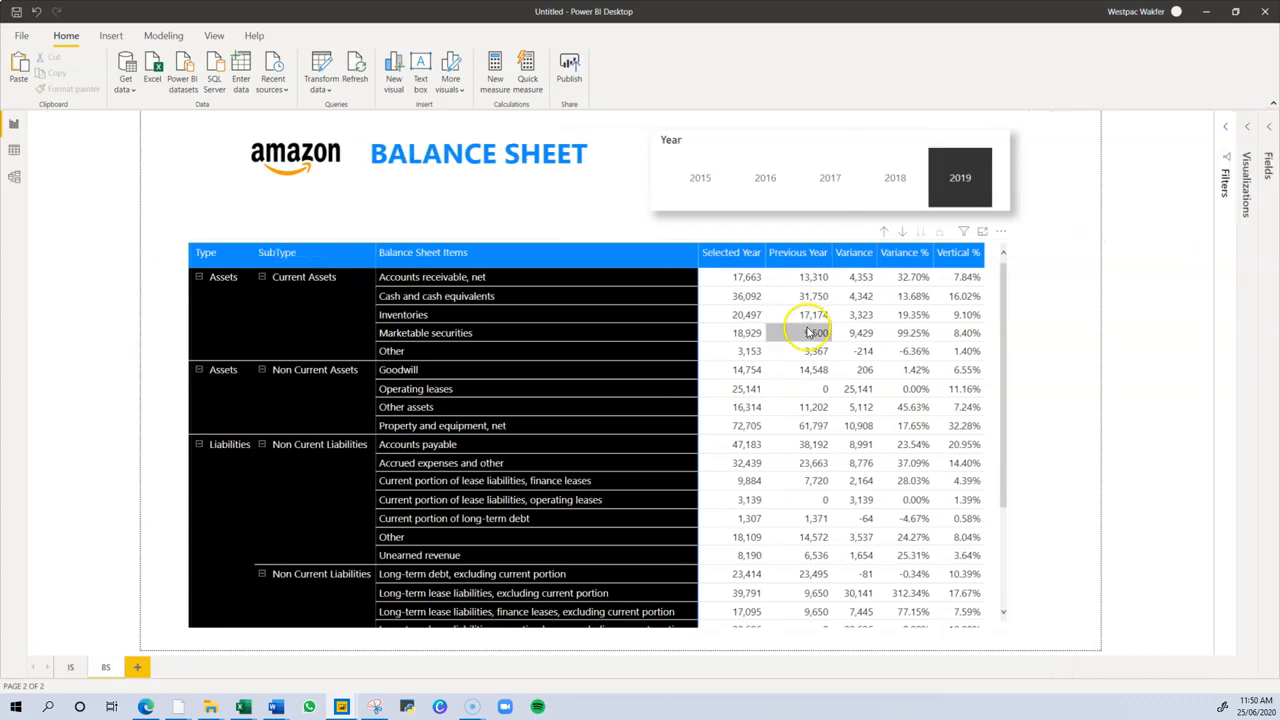